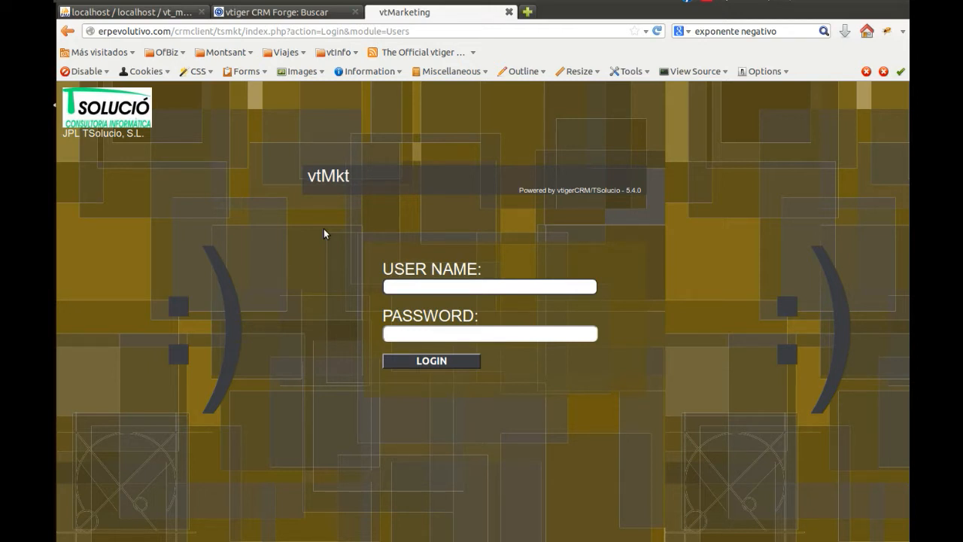
Log in to the CRM as admin with the account password and dismiss the offer to remember the password
type("admin")
key("Tab")
type("admin")
key("Return")
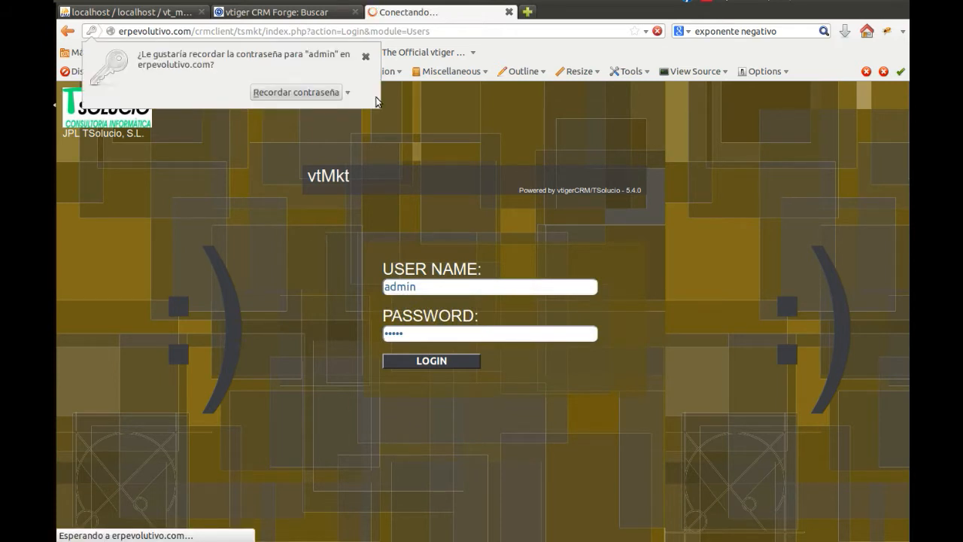
left_click(366, 57)
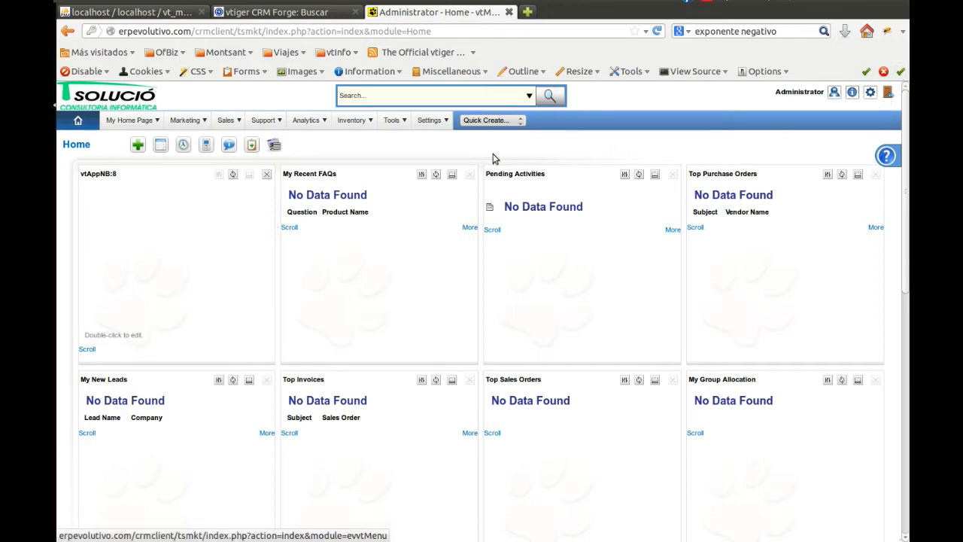
Open the Evolutivo Menu Editor and examine its menu layout and menu item settings
mouse_move(154, 123)
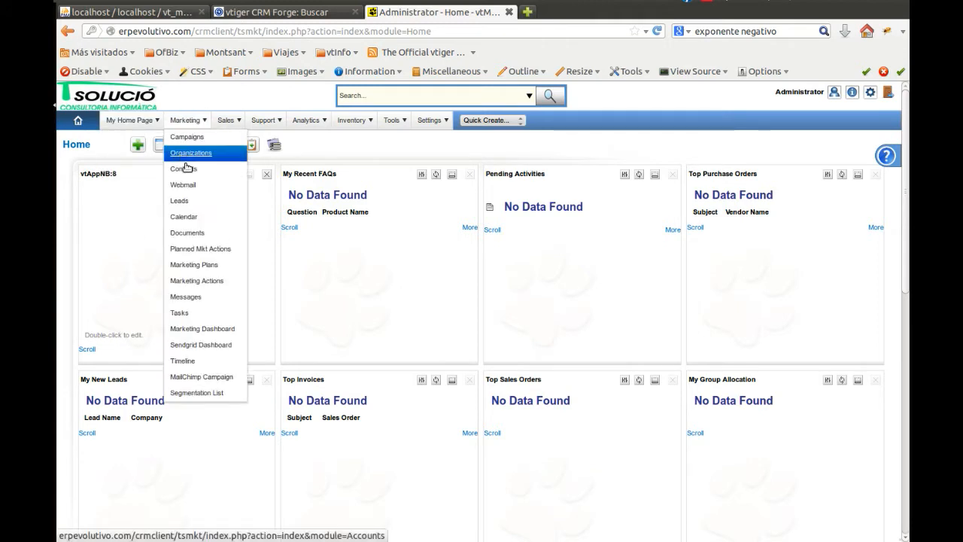
left_click(425, 138)
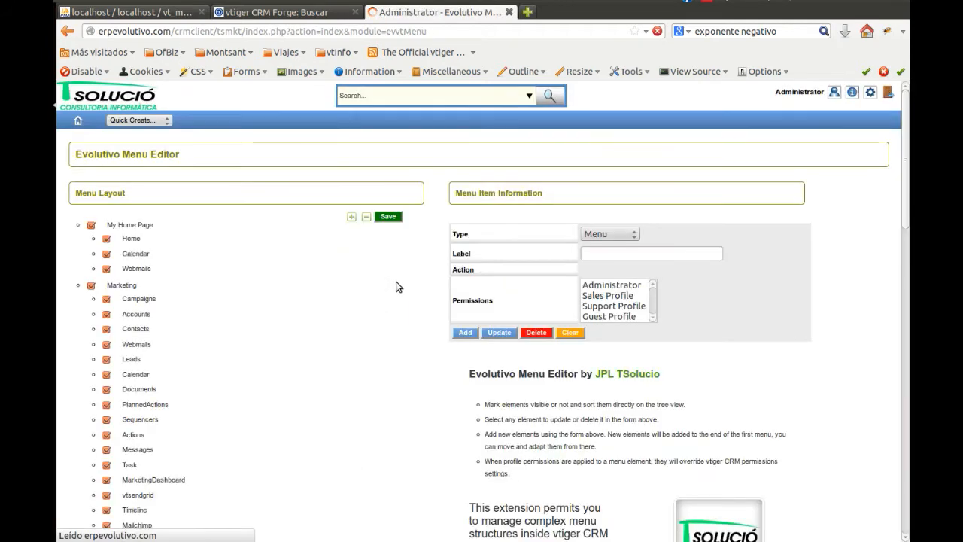
scroll(328, 434, "down", 2)
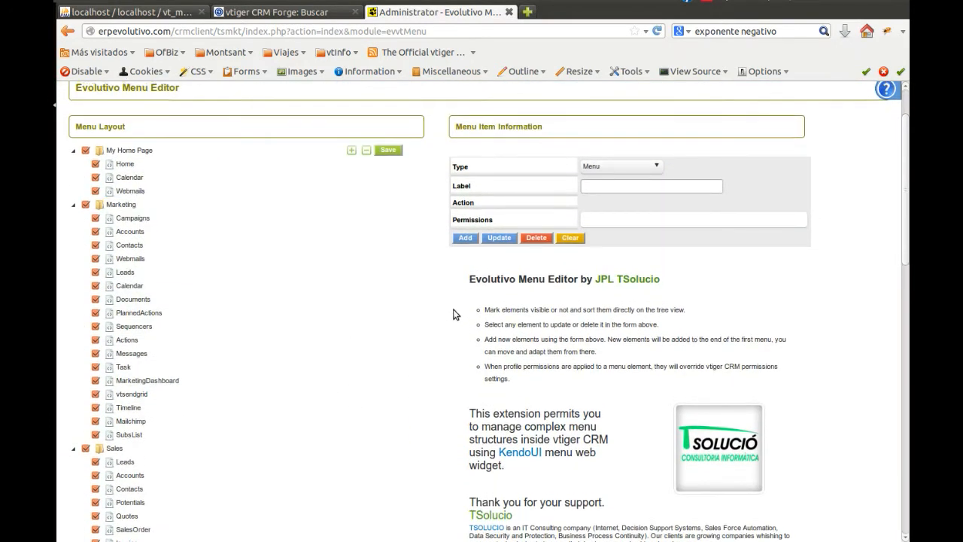
scroll(454, 316, "up", 2)
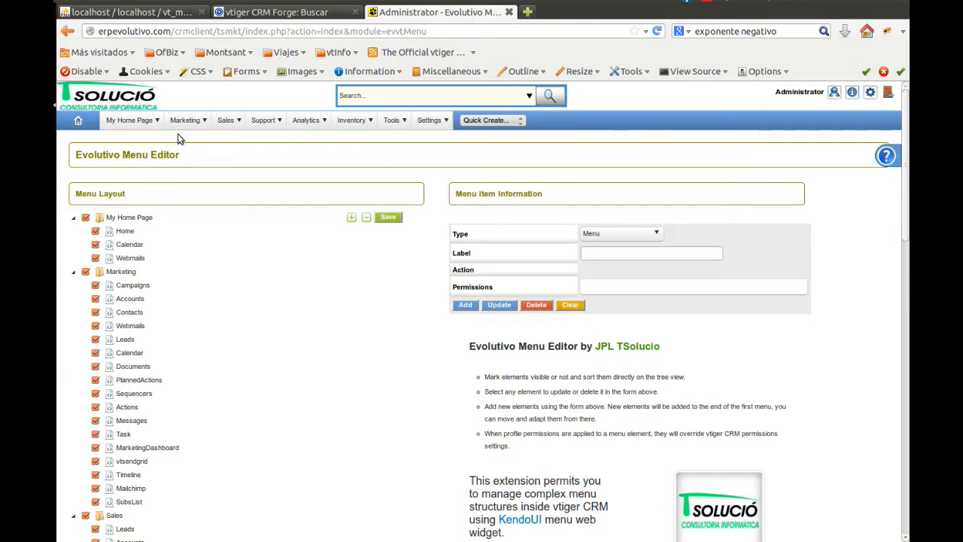
Start a new record in Marketing Actions and set its type to Email
mouse_move(188, 119)
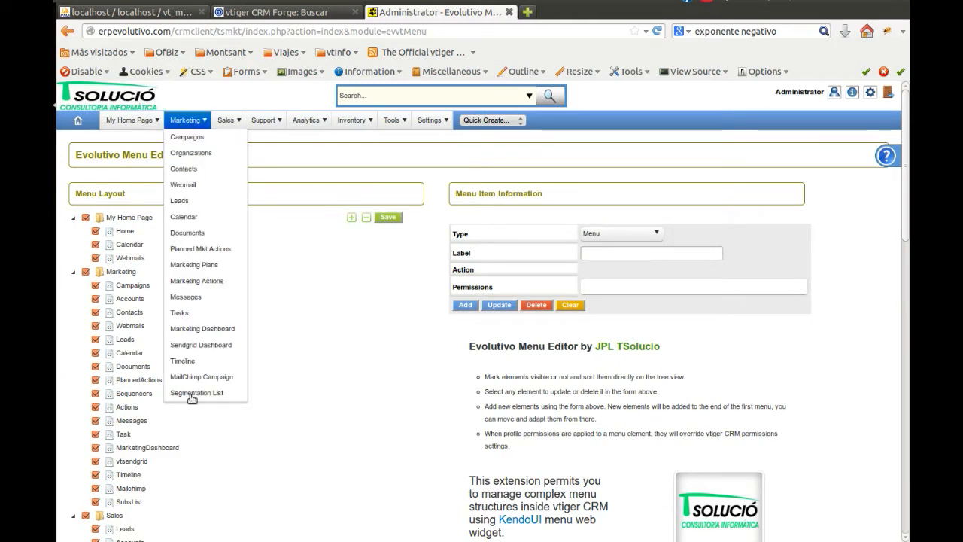
left_click(202, 284)
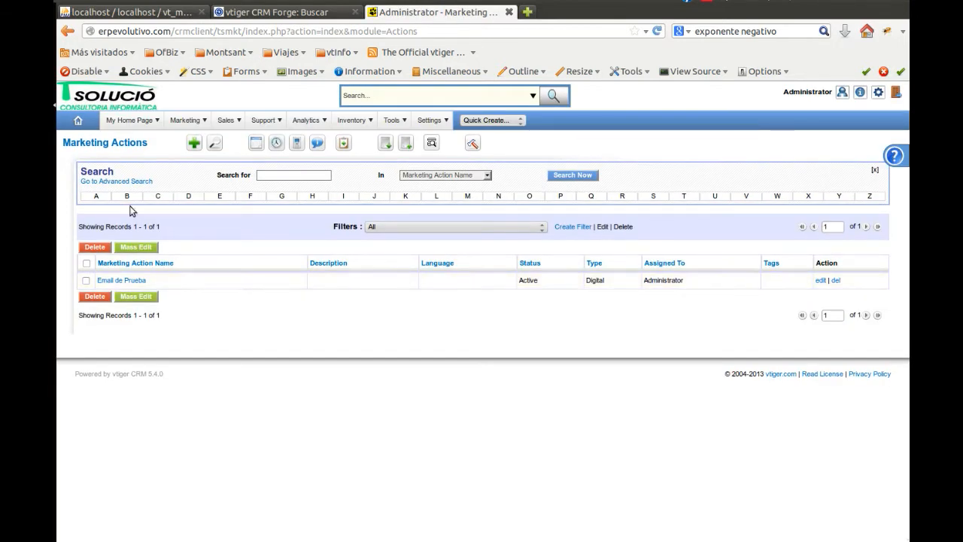
left_click(194, 144)
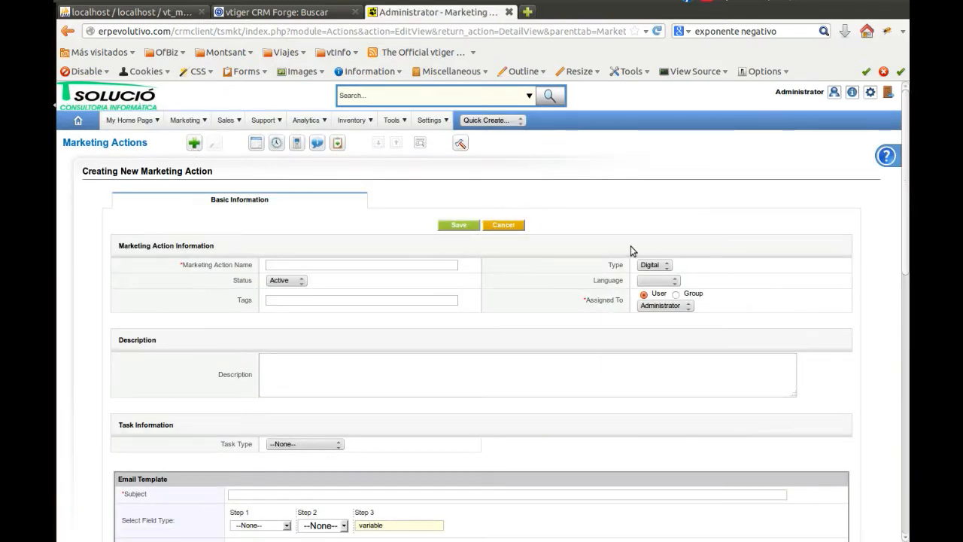
left_click(665, 265)
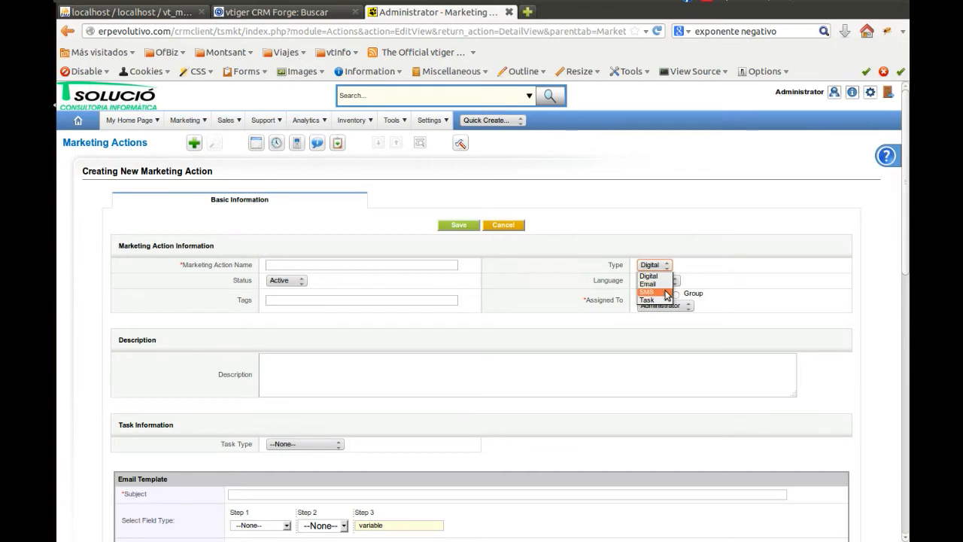
left_click(576, 290)
left_click(653, 265)
left_click(657, 285)
Name the marketing action "Contact email", copying the title from the draft text document in the text editor
left_click(314, 264)
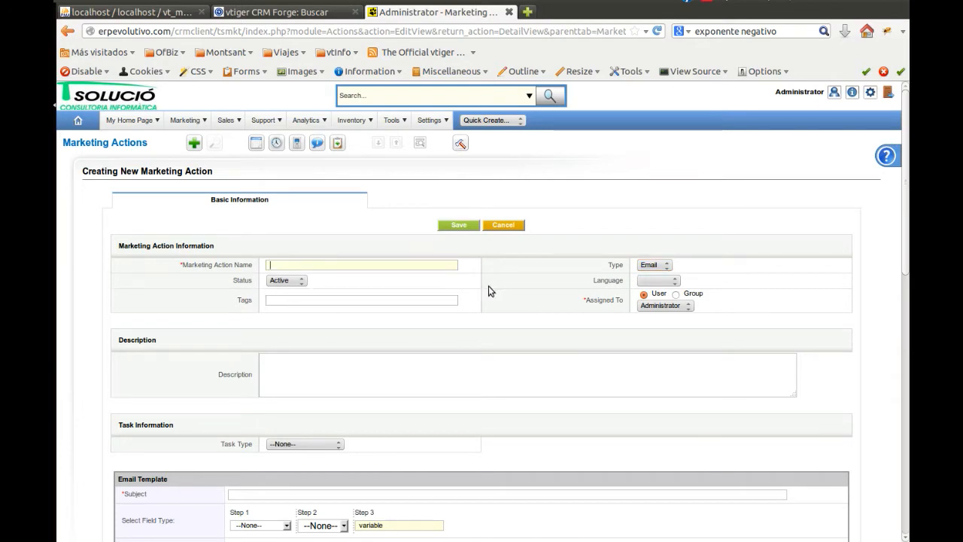
scroll(164, 318, "down", 5)
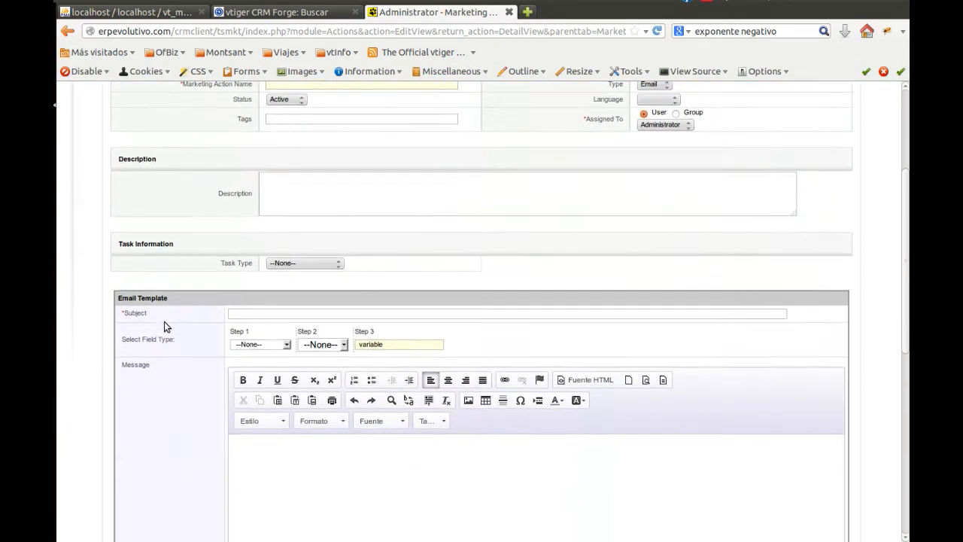
scroll(164, 346, "down", 5)
scroll(164, 375, "up", 4)
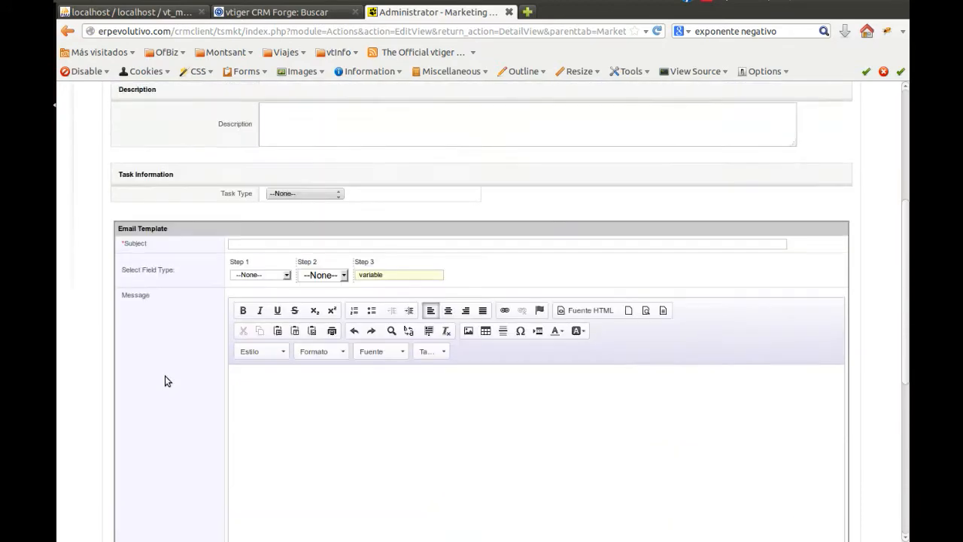
scroll(165, 376, "up", 4)
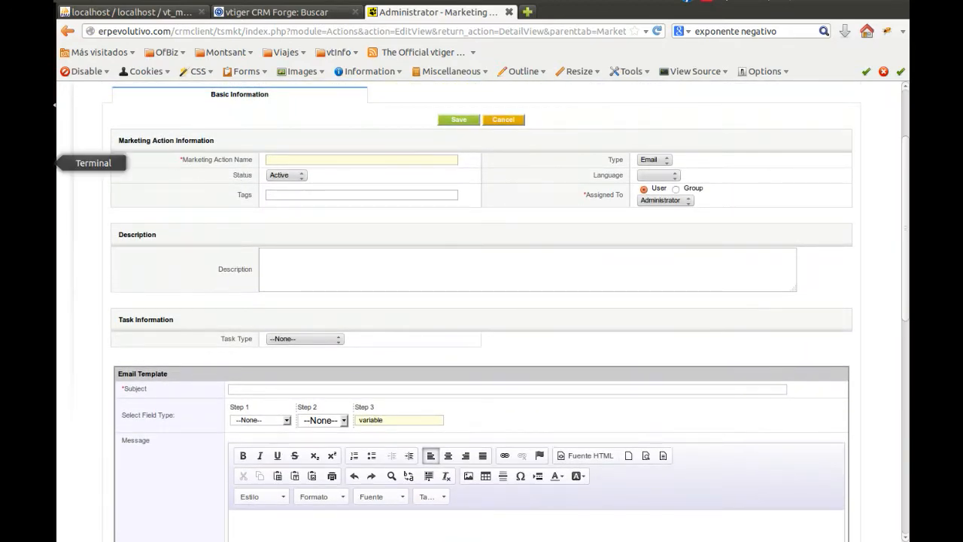
left_click(54, 452)
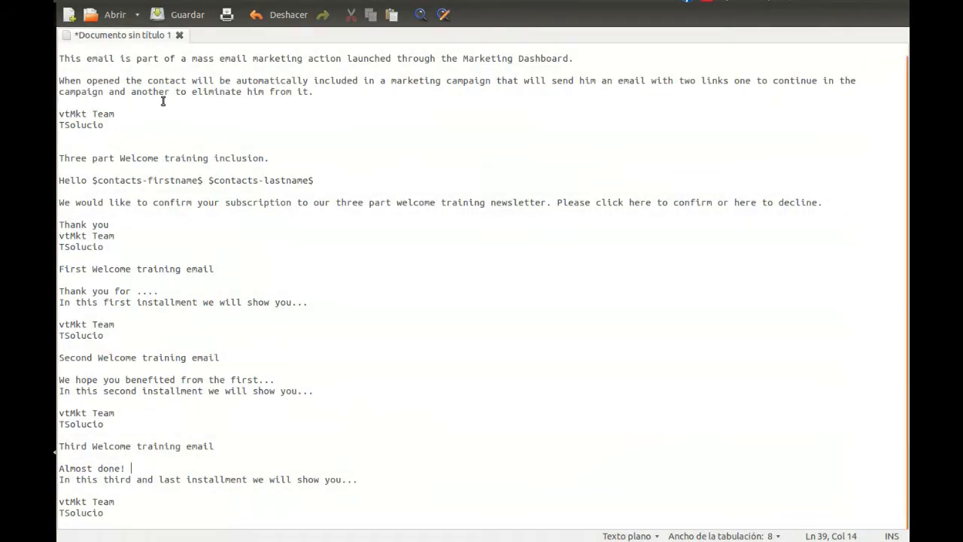
scroll(153, 162, "up", 1)
left_click_drag(141, 50, 58, 48)
key("ctrl+c")
left_click(54, 105)
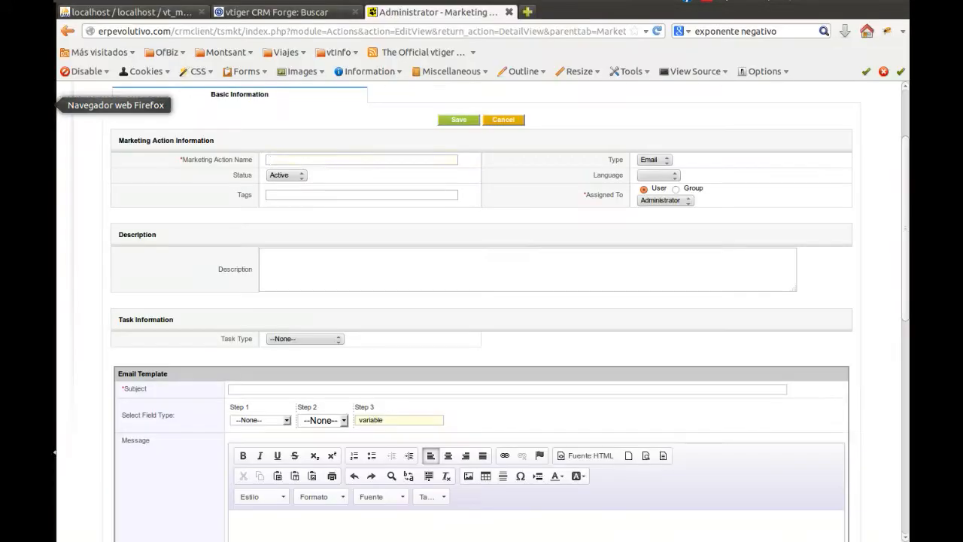
left_click(309, 156)
key("ctrl+v")
left_click(327, 175)
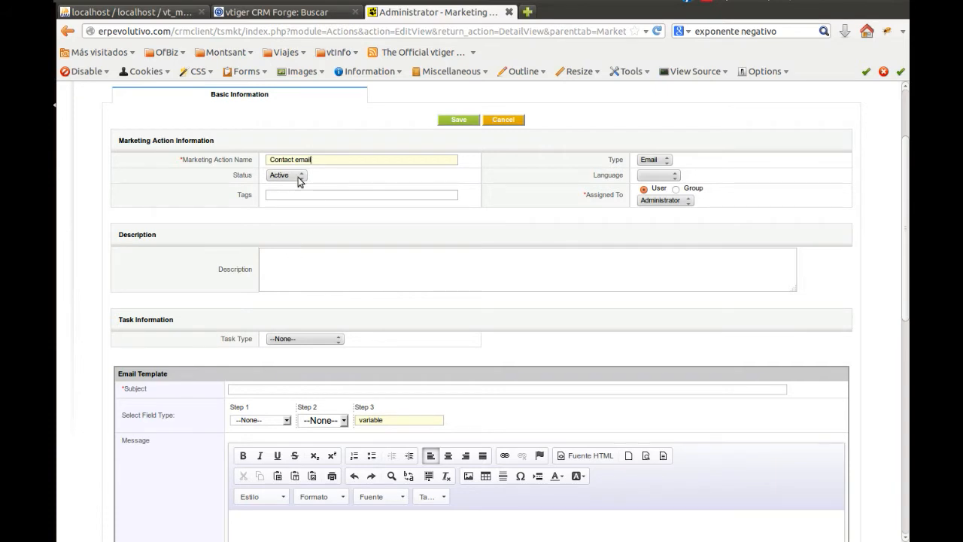
Set the email template's subject to "Contact email", leaving language and tags empty
left_click(670, 177)
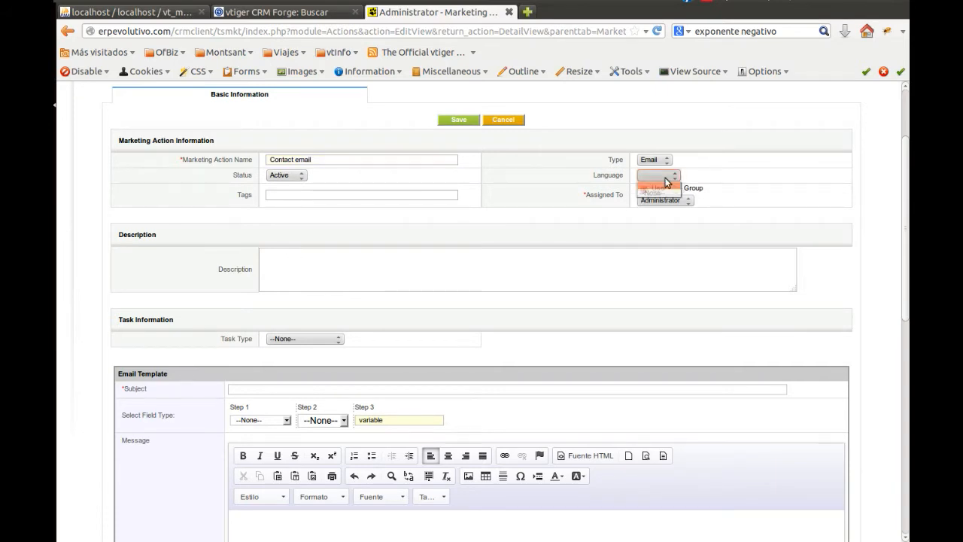
left_click(334, 194)
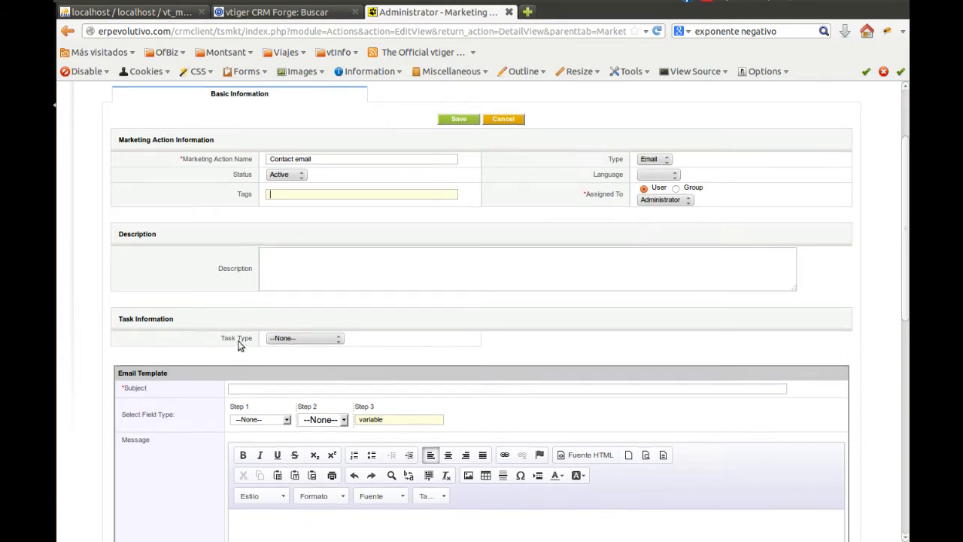
scroll(237, 340, "down", 3)
left_click(267, 215)
key("Down")
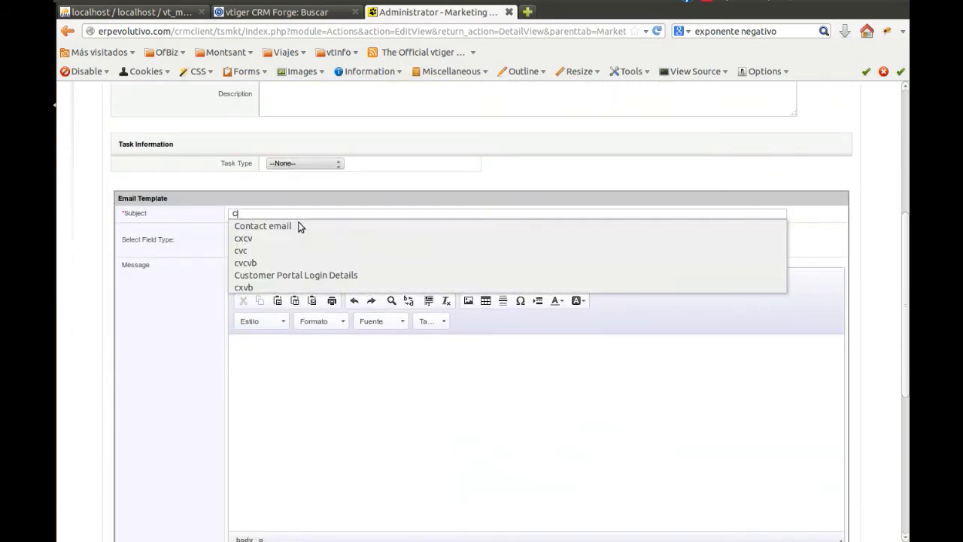
left_click(298, 222)
Copy the contact email's body, including the vtMkt Team TSolucio signature, from the draft text document into the template's message
left_click(303, 385)
left_click(55, 451)
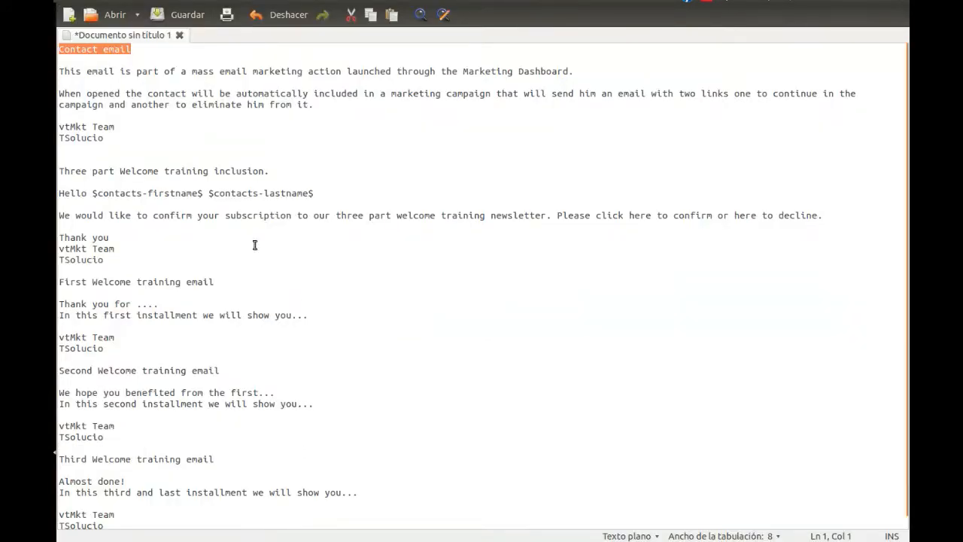
left_click_drag(106, 140, 59, 70)
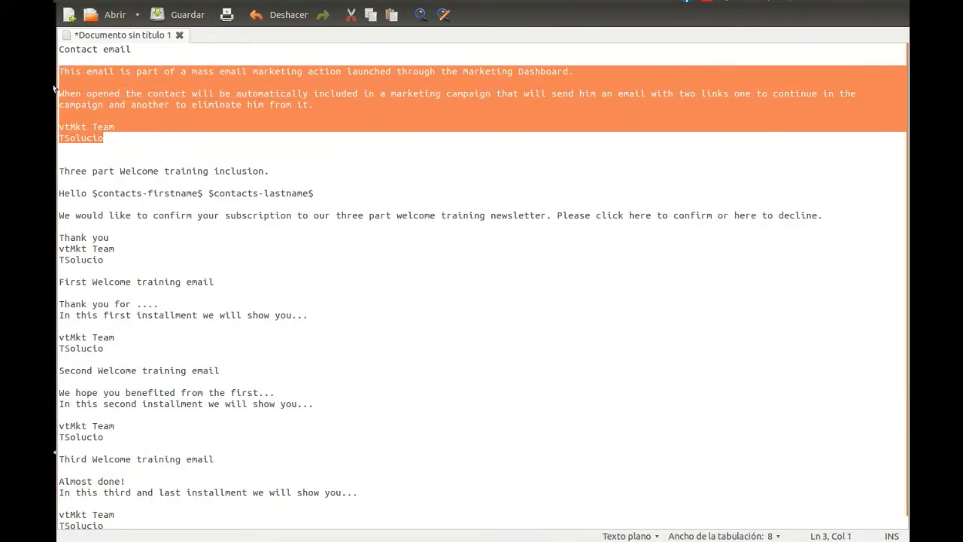
key("ctrl+c")
left_click(54, 100)
key("ctrl+v")
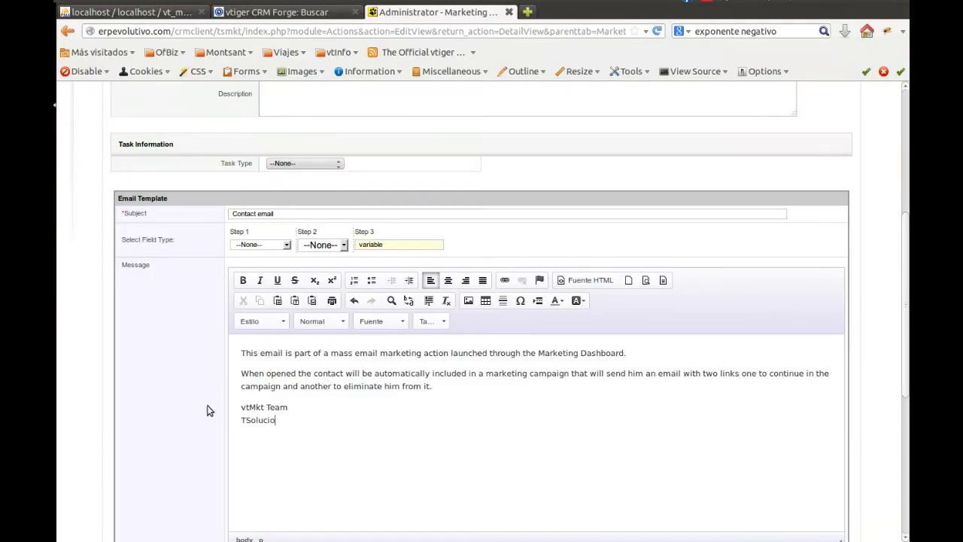
Leave the text-only message empty and save the "Contact email" marketing action
scroll(181, 392, "down", 2)
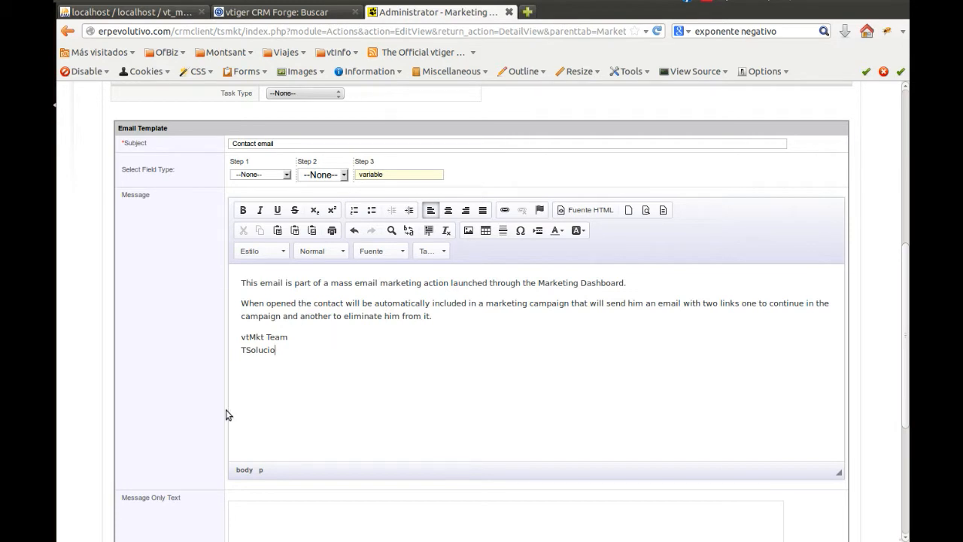
scroll(209, 417, "down", 3)
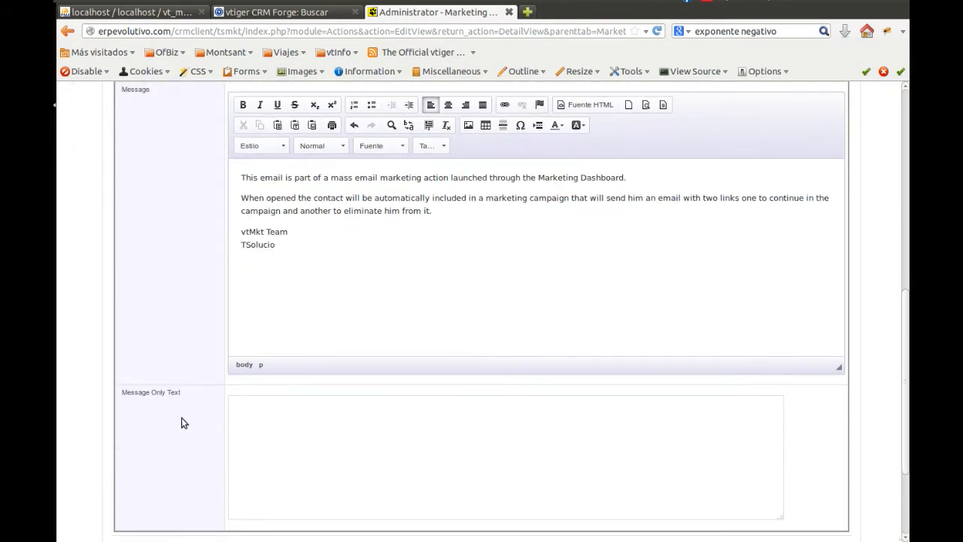
left_click(256, 425)
scroll(183, 387, "up", 10)
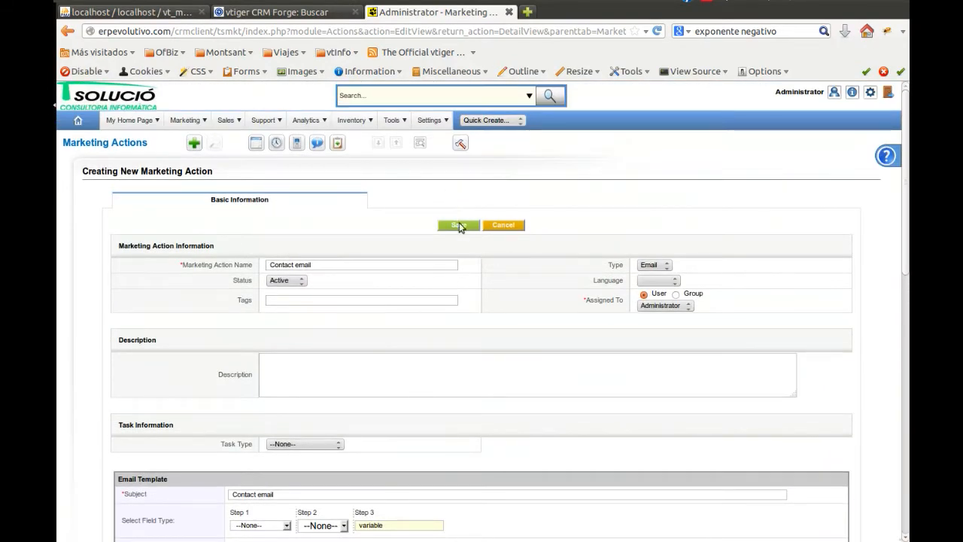
left_click(458, 225)
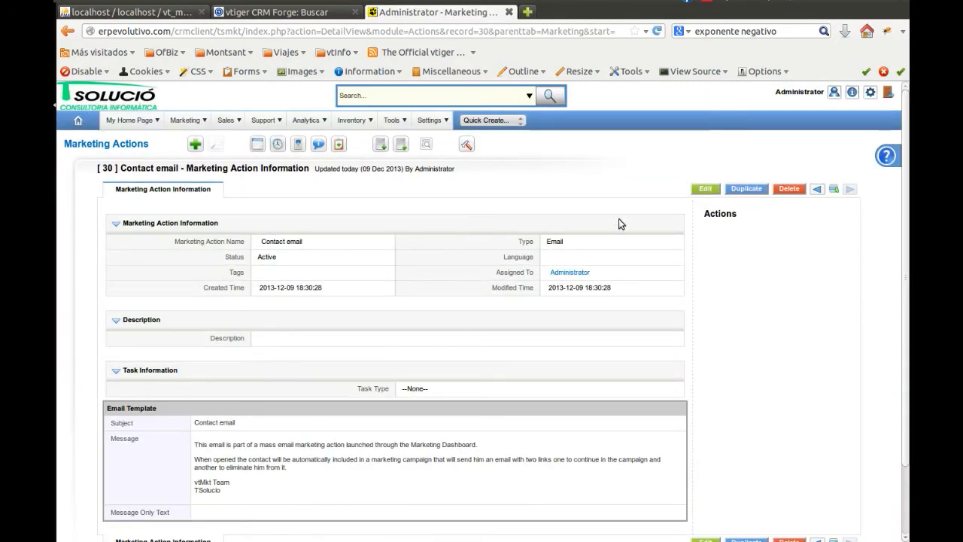
Start another marketing action and name it "Three part Welcome training inclusion.", copying the title from the draft text document
left_click(195, 145)
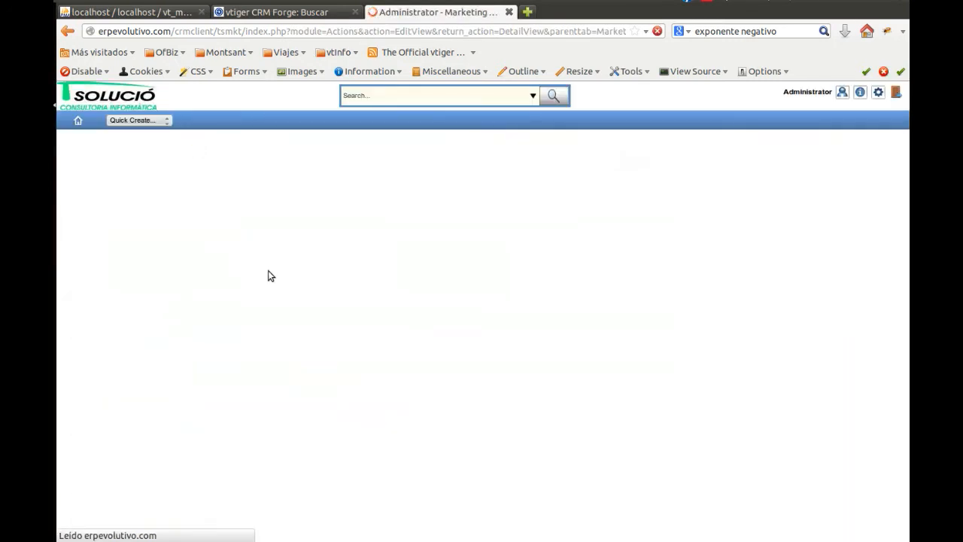
left_click(288, 265)
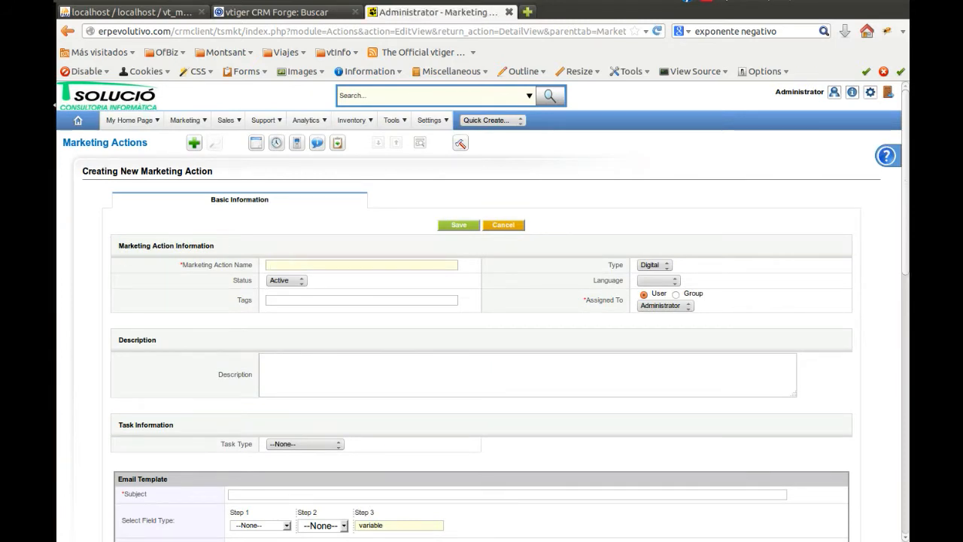
left_click(54, 452)
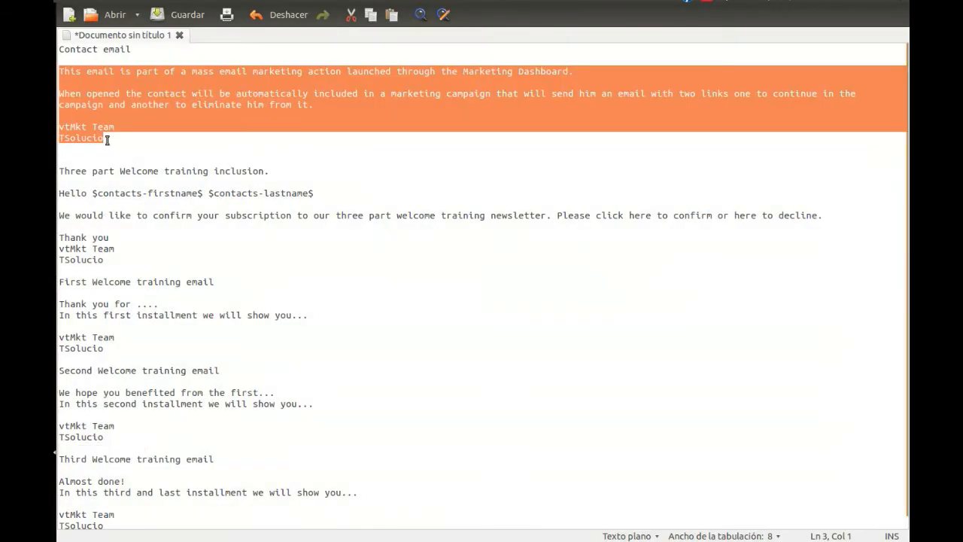
left_click_drag(282, 174, 60, 160)
left_click_drag(273, 171, 52, 161)
left_click(52, 98)
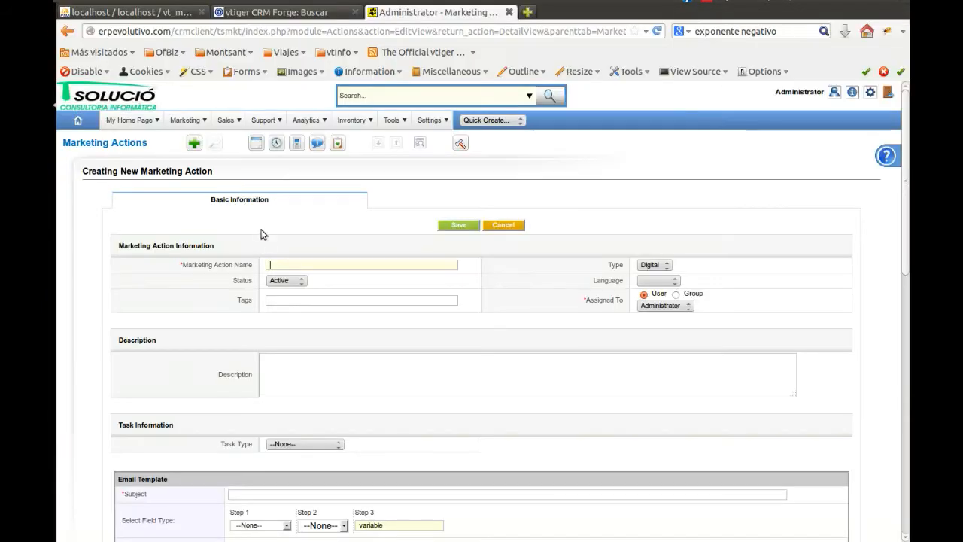
middle_click(280, 264)
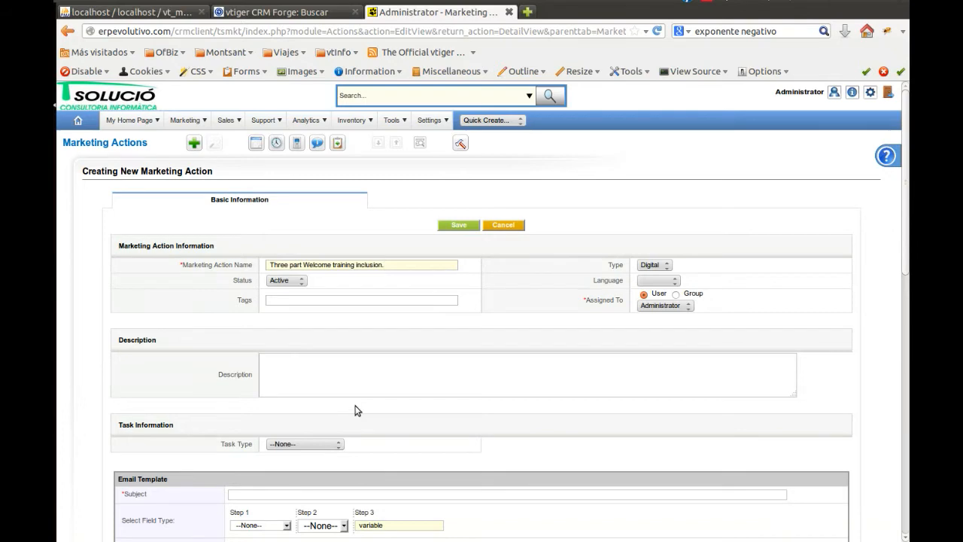
Set the new action's type to Email and its template subject to "Three part Welcome training inclusion."
left_click(664, 264)
left_click(648, 277)
scroll(136, 373, "down", 4)
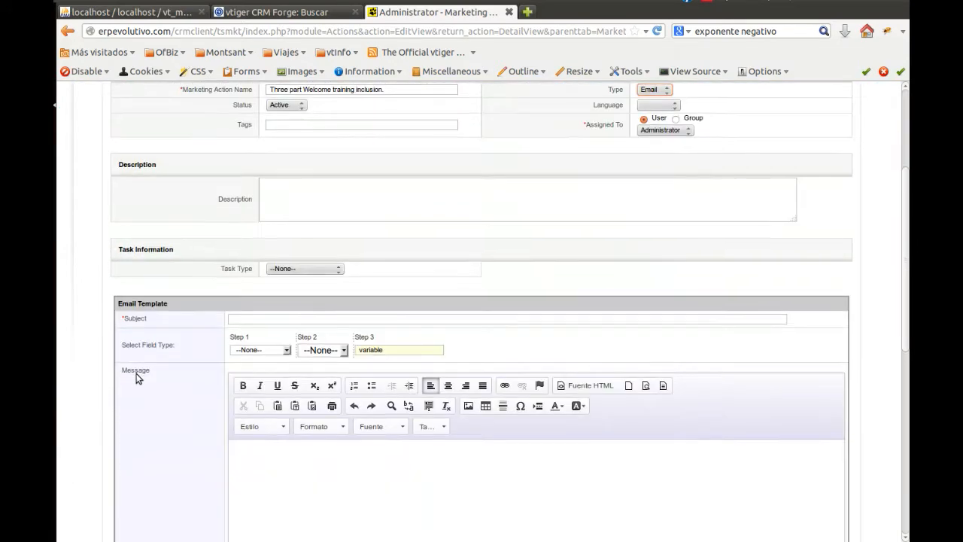
scroll(136, 373, "down", 2)
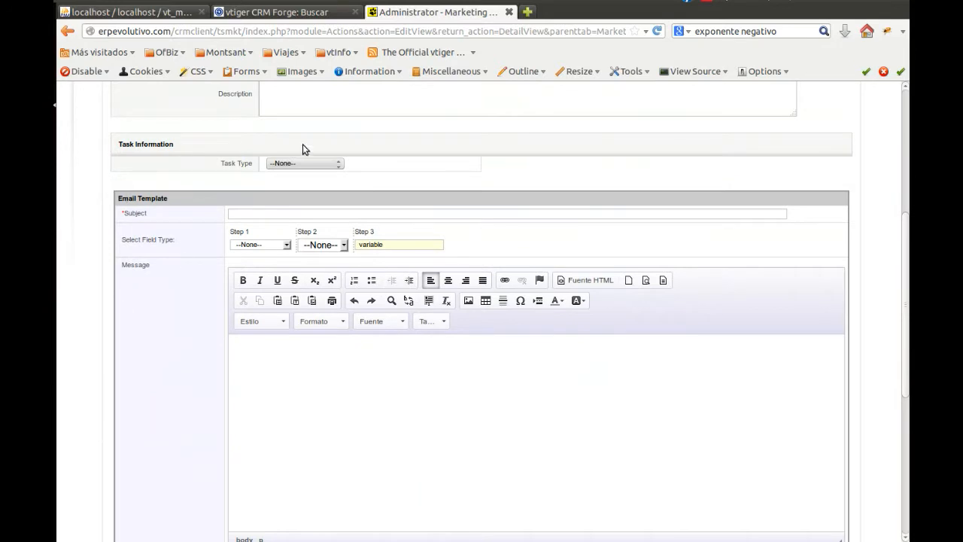
left_click(282, 217)
key("ctrl+v")
left_click(318, 407)
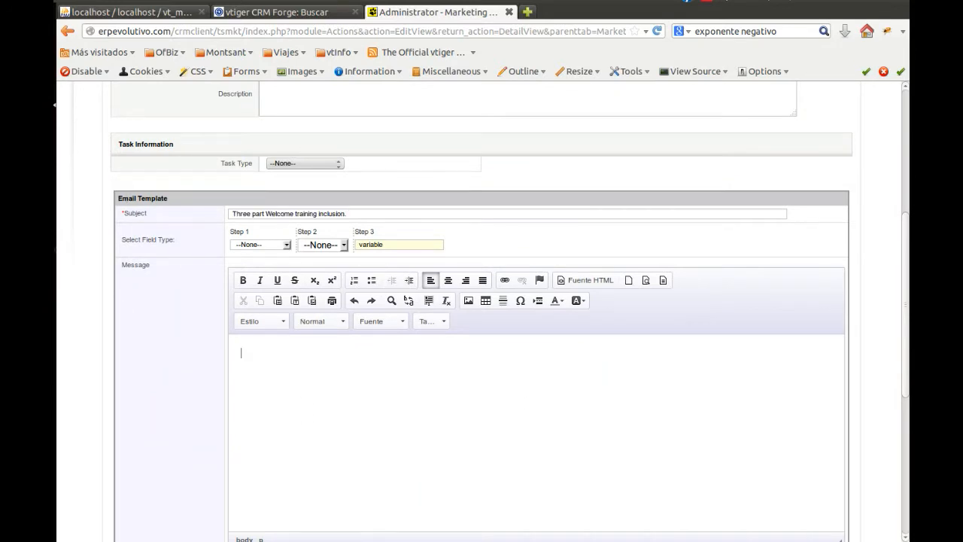
Copy the inclusion email's body, from the contact-name greeting through the TSolucio signature, from the draft text document into the template's message
left_click(55, 451)
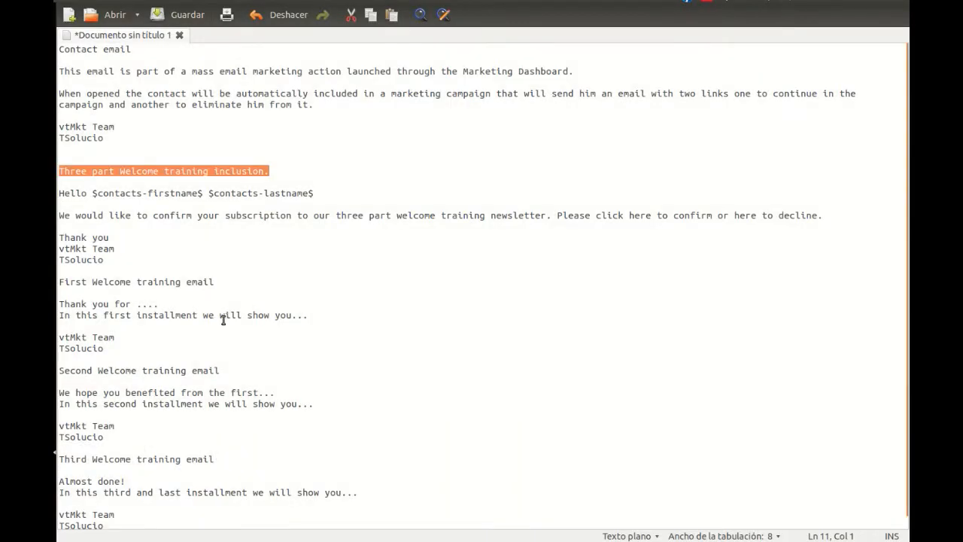
left_click(118, 260)
left_click_drag(118, 260, 60, 189)
key("ctrl+c")
left_click(54, 106)
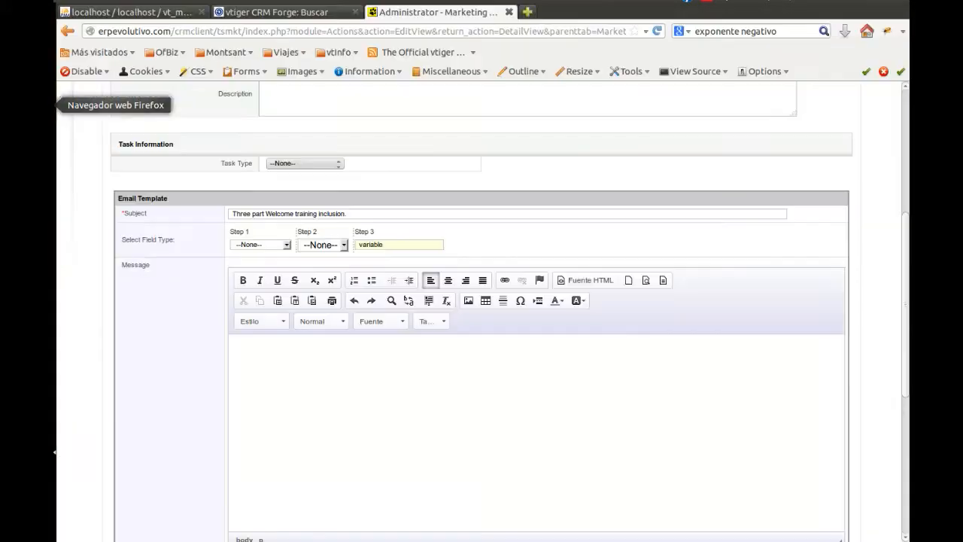
key("ctrl+v")
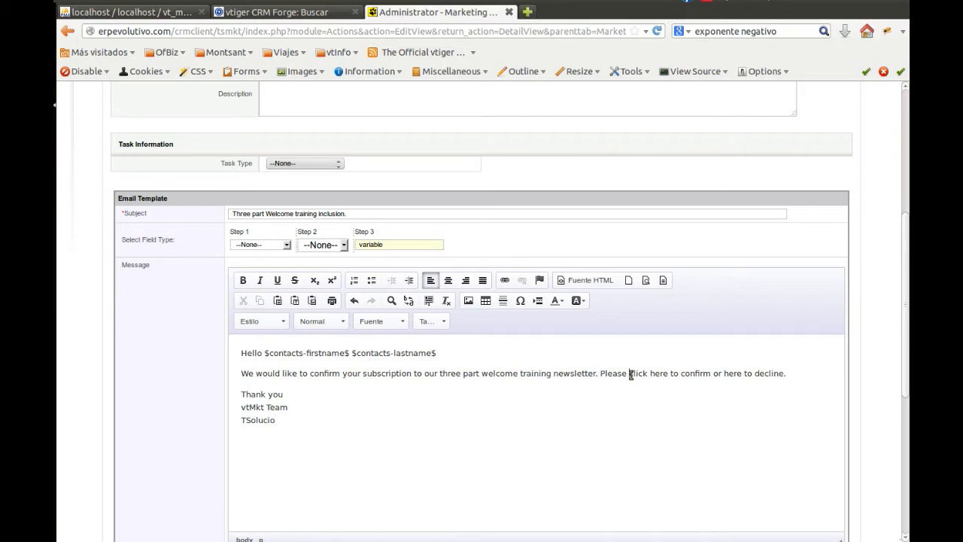
Link the words "here to confirm" in the message to an http page on tsolucio.com
left_click_drag(649, 373, 711, 373)
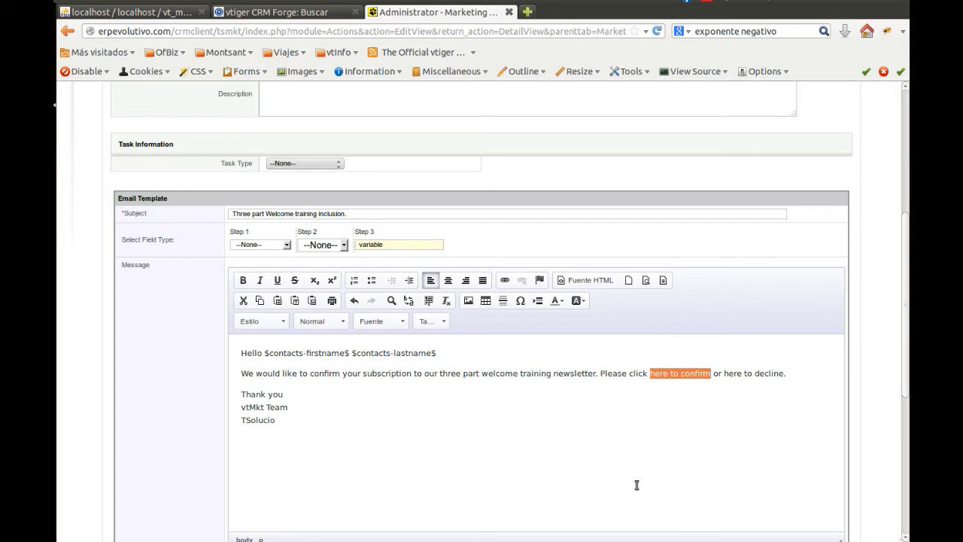
left_click(505, 281)
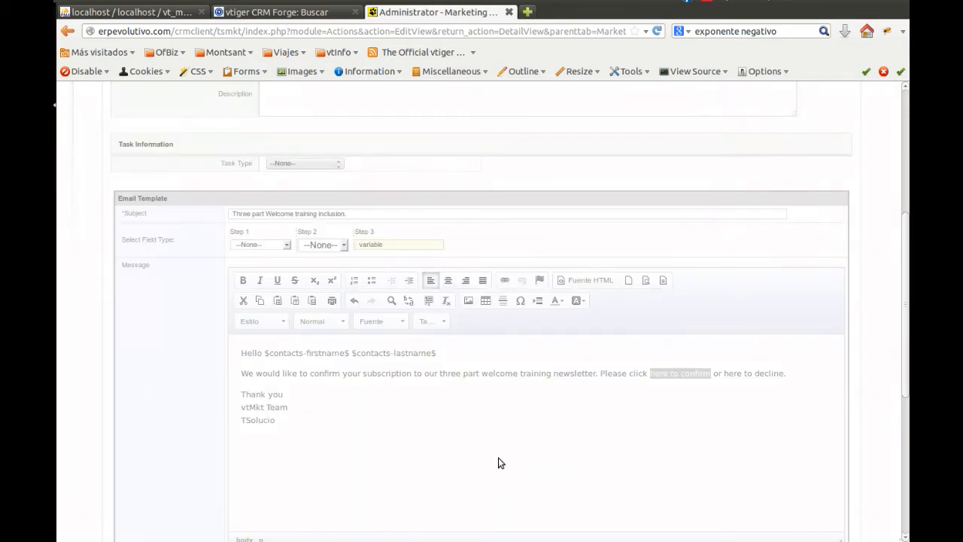
type("tsol")
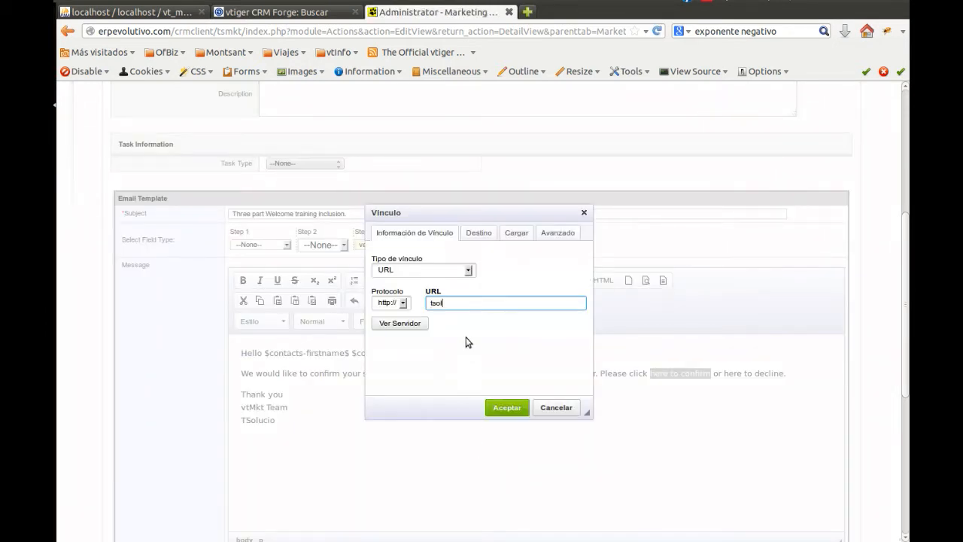
type("ucio.com/thnkyou")
key("Left")
type("a")
left_click(508, 410)
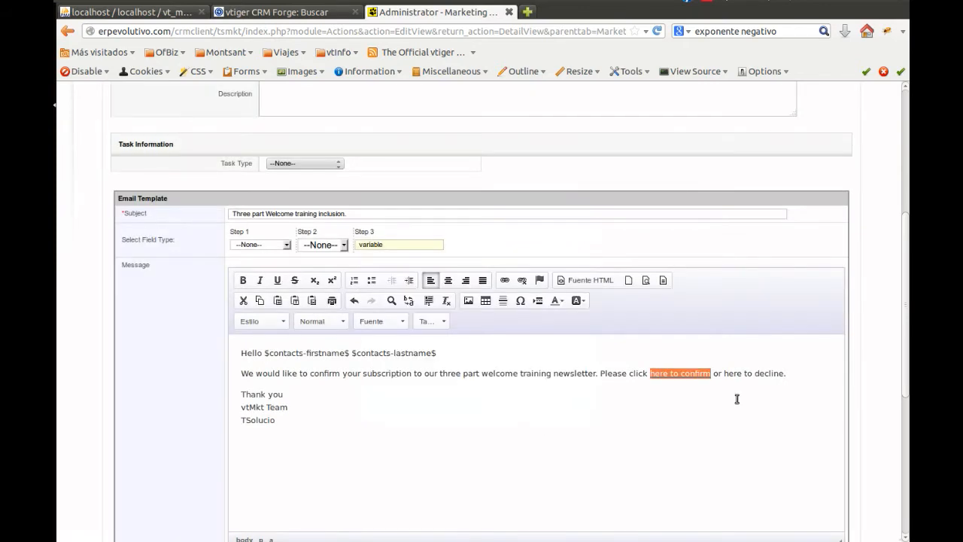
left_click_drag(724, 374, 776, 373)
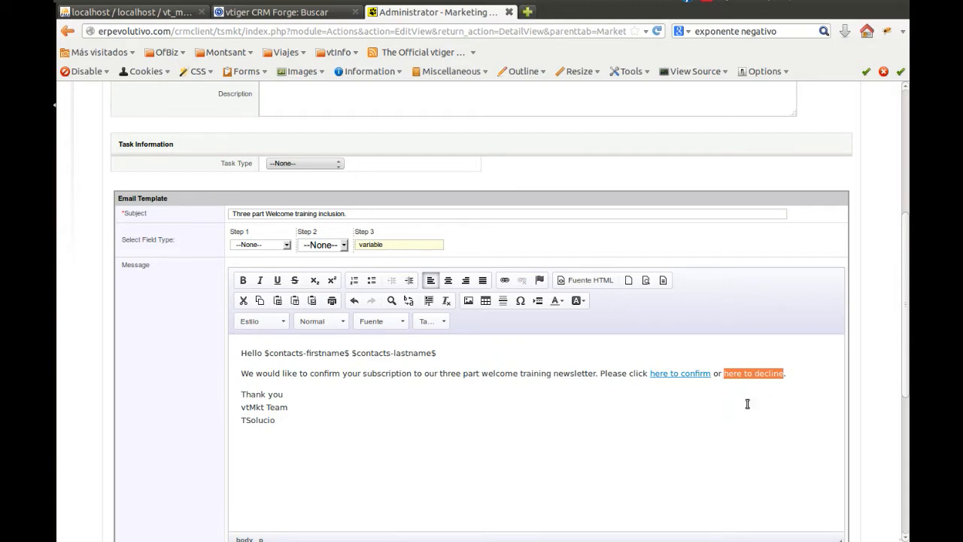
left_click(505, 280)
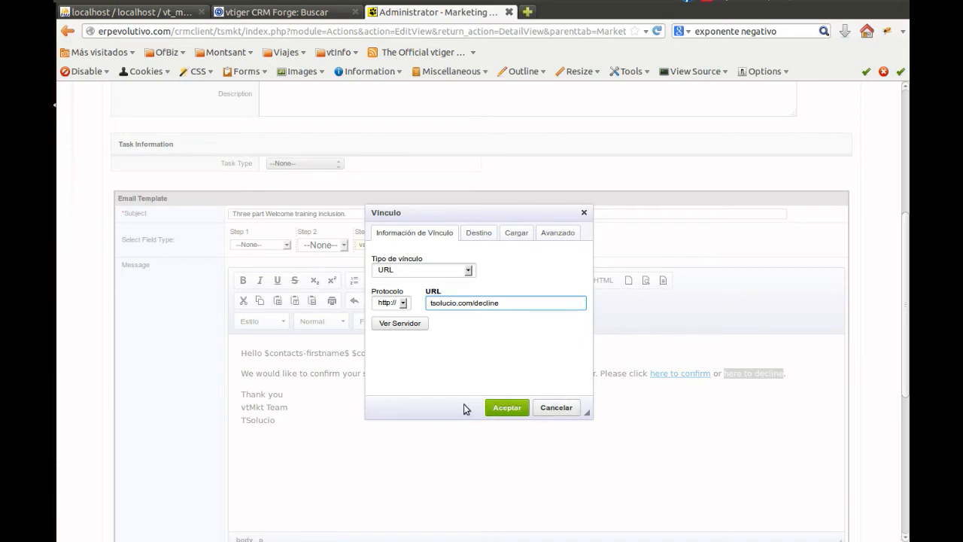
left_click(494, 409)
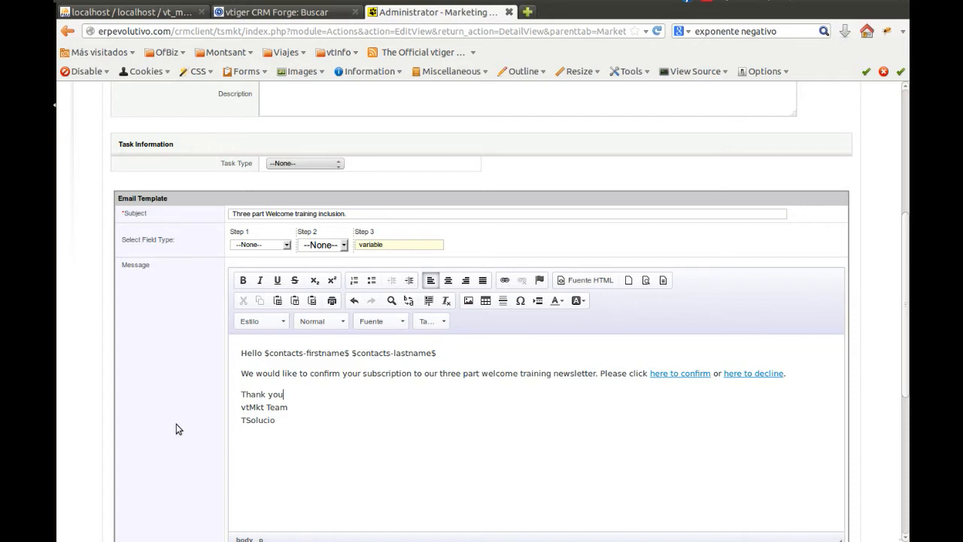
scroll(174, 425, "down", 4)
scroll(174, 424, "down", 4)
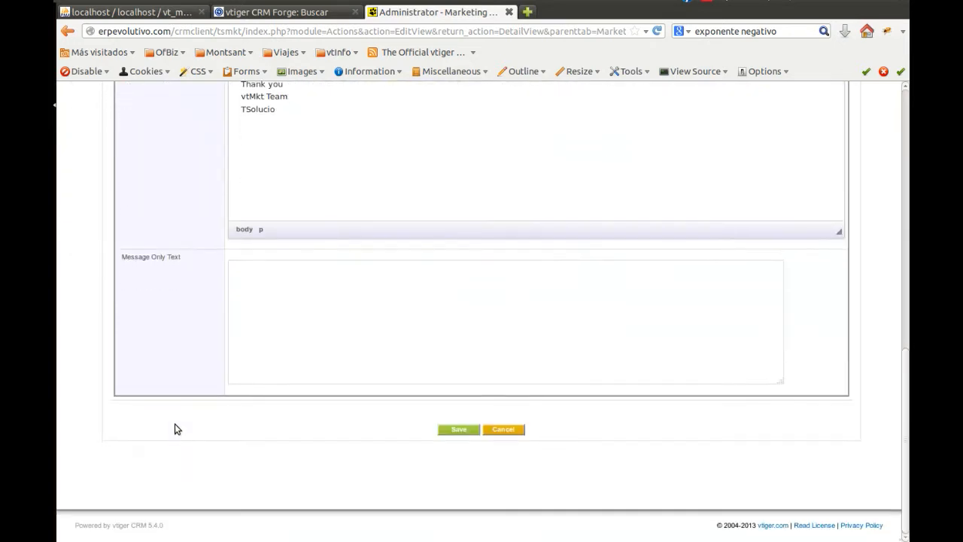
left_click(460, 429)
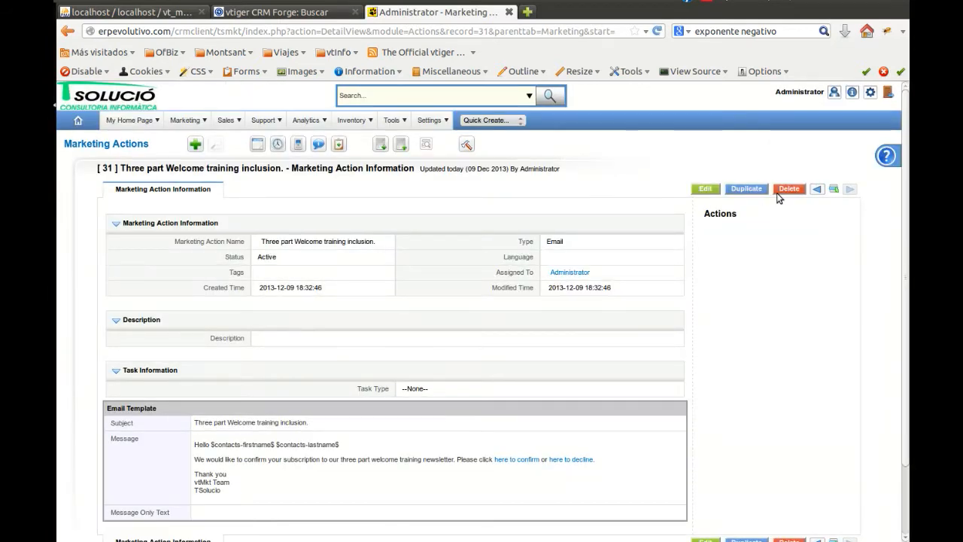
Start another marketing action and name it "First Welcome training email", copying the title from the draft text document
left_click(195, 143)
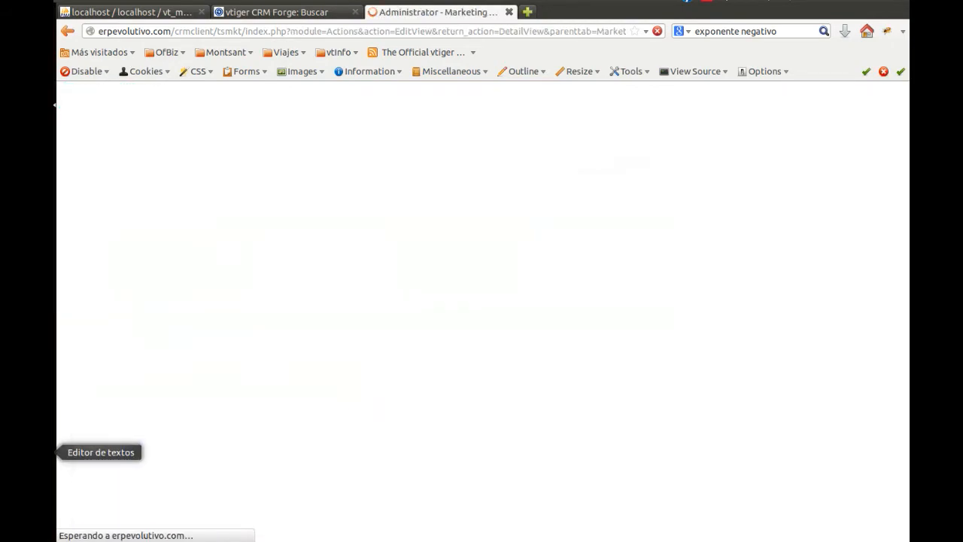
left_click(27, 453)
left_click(229, 282)
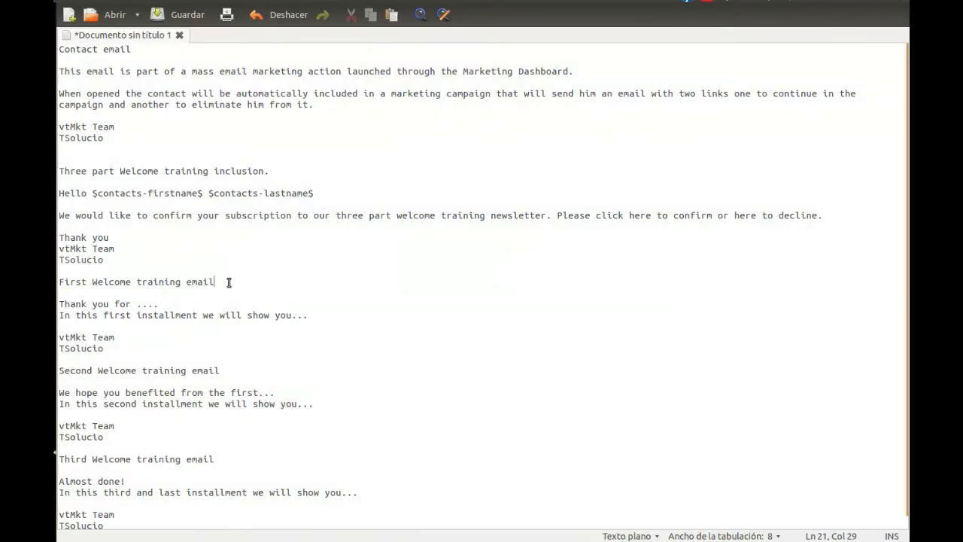
left_click_drag(229, 282, 59, 282)
key("ctrl+c")
left_click(28, 104)
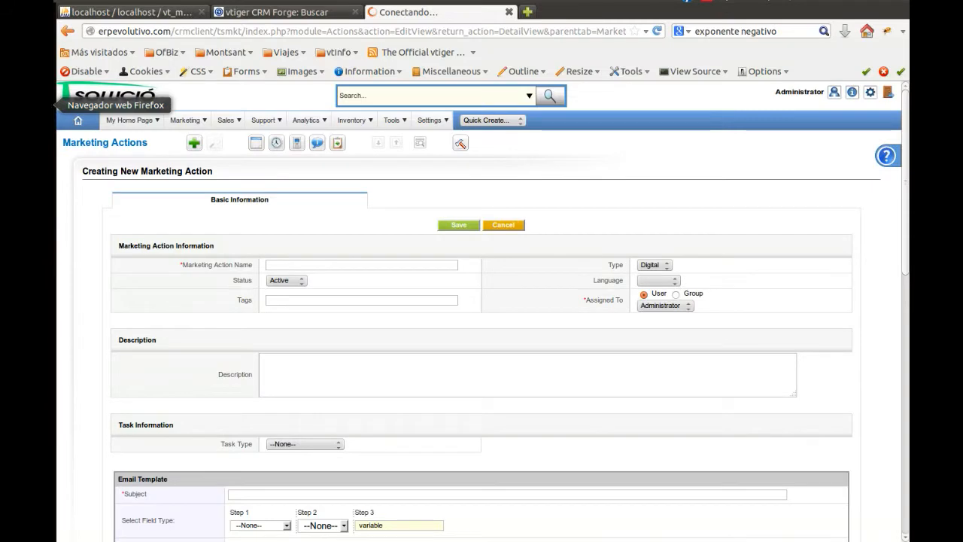
middle_click(332, 268)
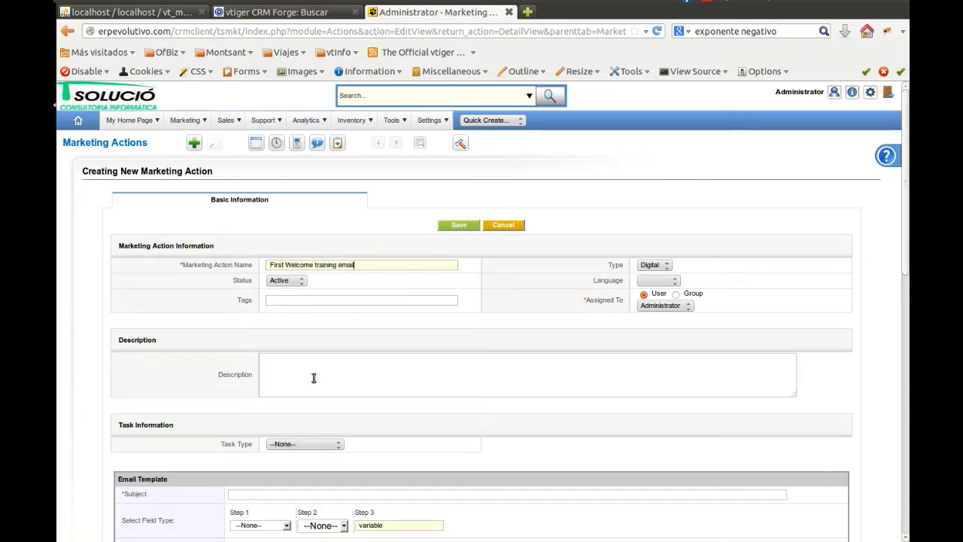
Set the action's type to Email and its template subject to "First Welcome training email"
scroll(142, 298, "down", 4)
left_click(653, 125)
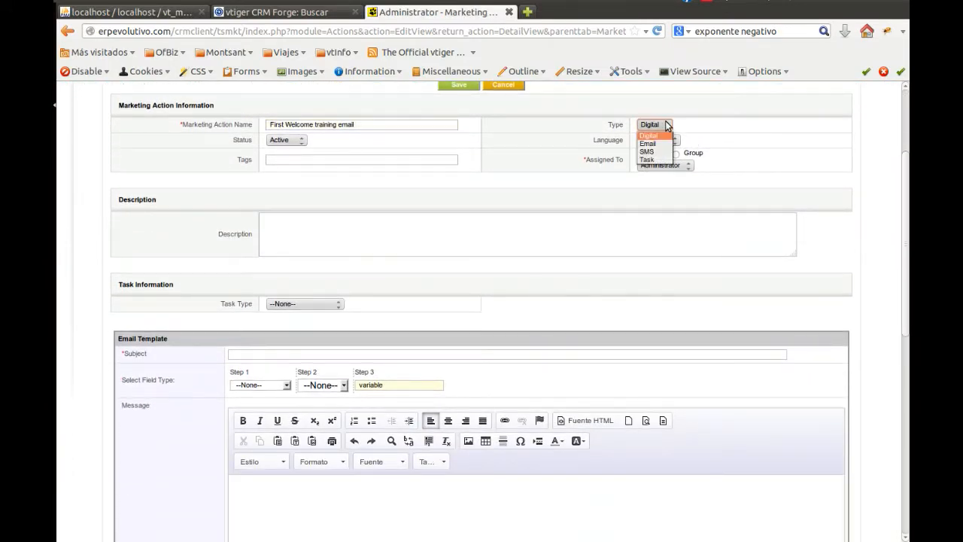
left_click(648, 143)
middle_click(266, 353)
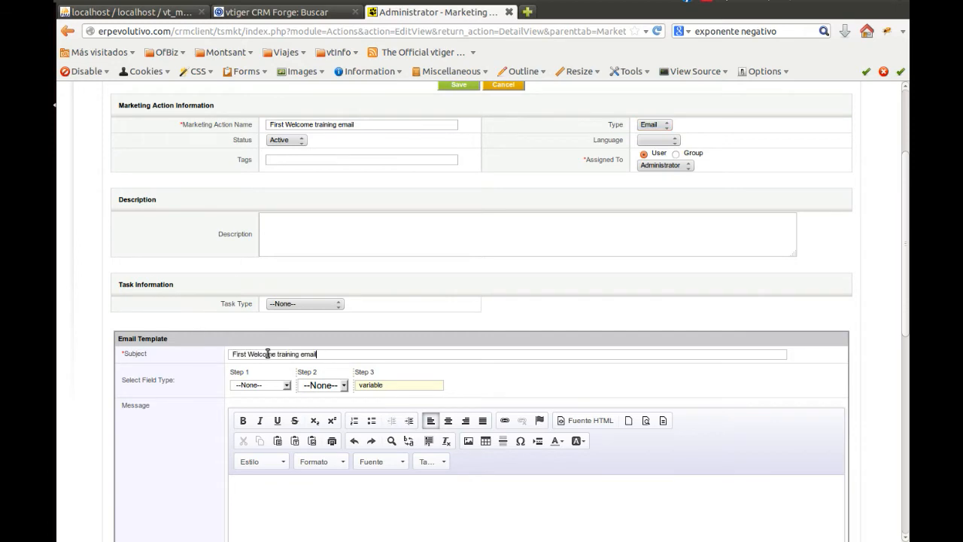
Copy the first training email's body and signature from the draft text document into the message, and save the action
scroll(161, 311, "down", 3)
left_click(27, 451)
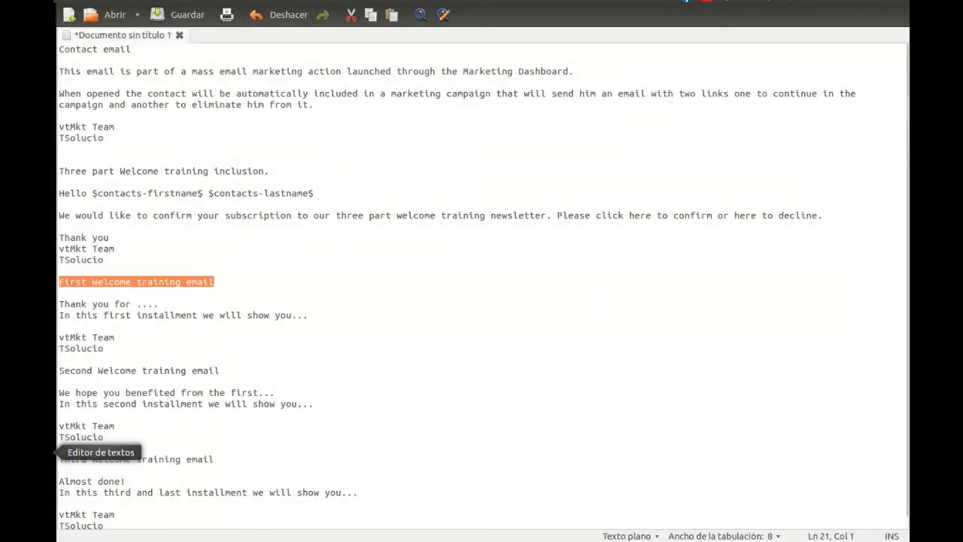
left_click_drag(115, 356, 61, 304)
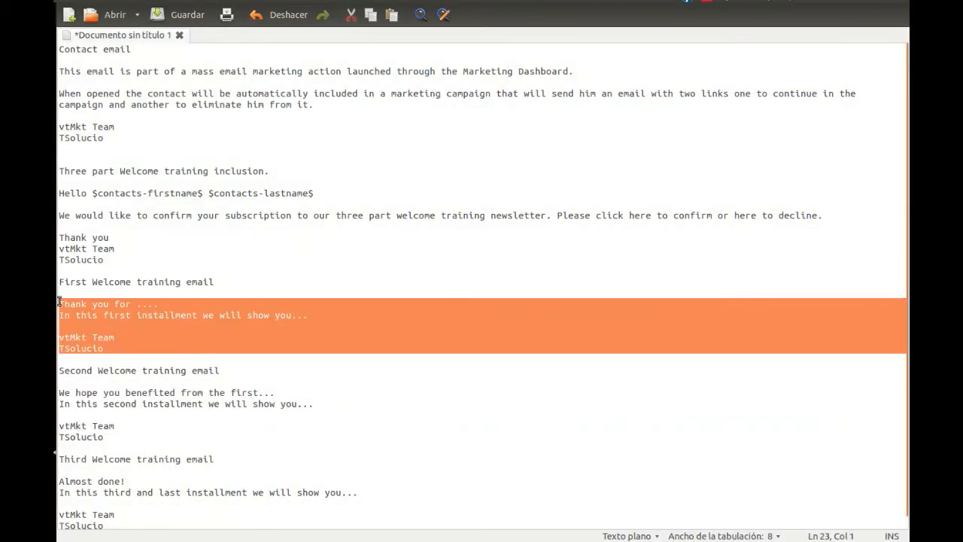
left_click(26, 105)
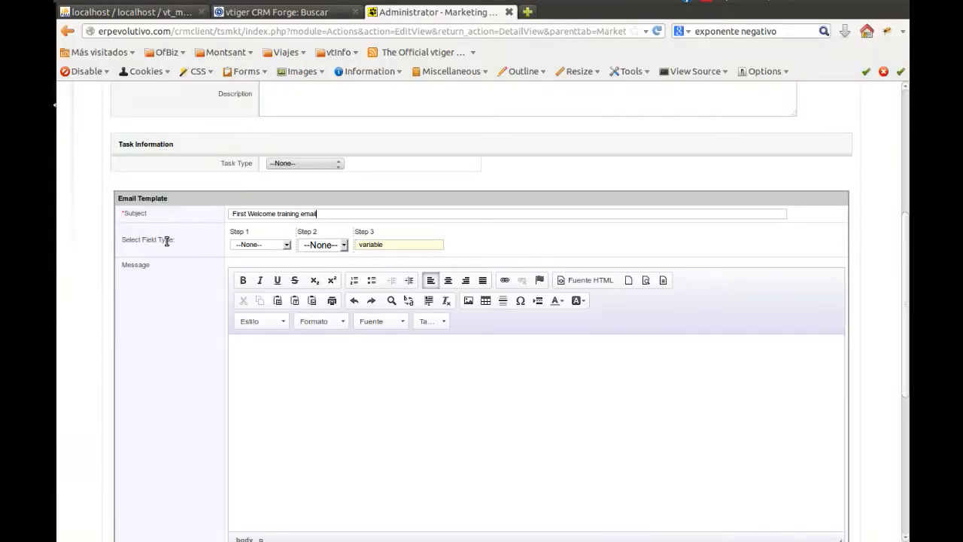
left_click(385, 424)
key("ctrl+v")
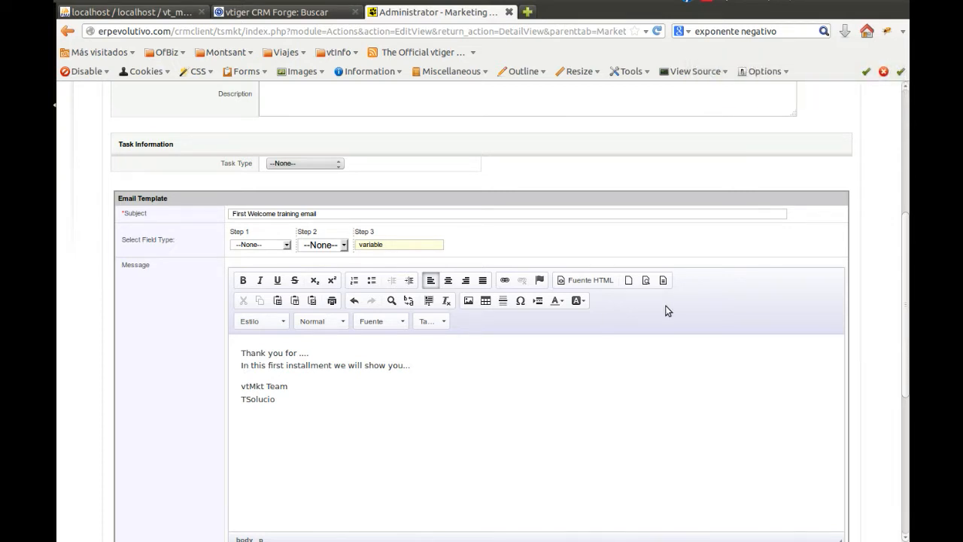
scroll(666, 309, "up", 5)
left_click(458, 190)
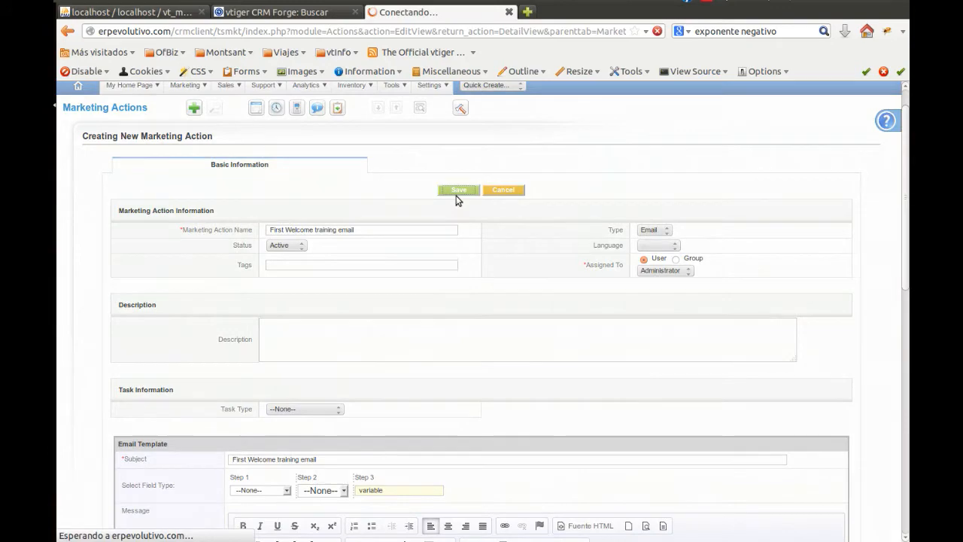
Start another marketing action with "Second Welcome training email", copied from the draft text document, as its name and template subject
left_click(53, 452)
left_click_drag(222, 370, 58, 370)
key("ctrl+c")
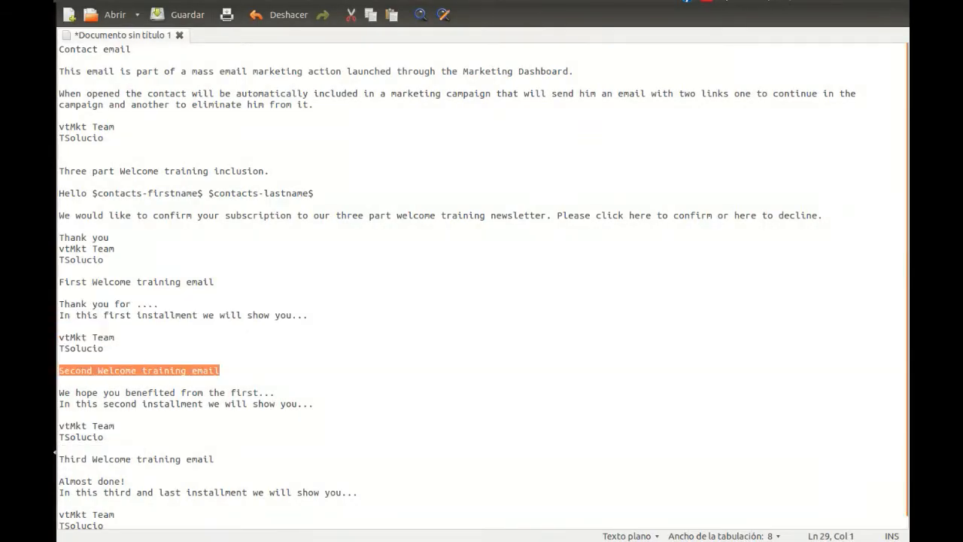
left_click(54, 105)
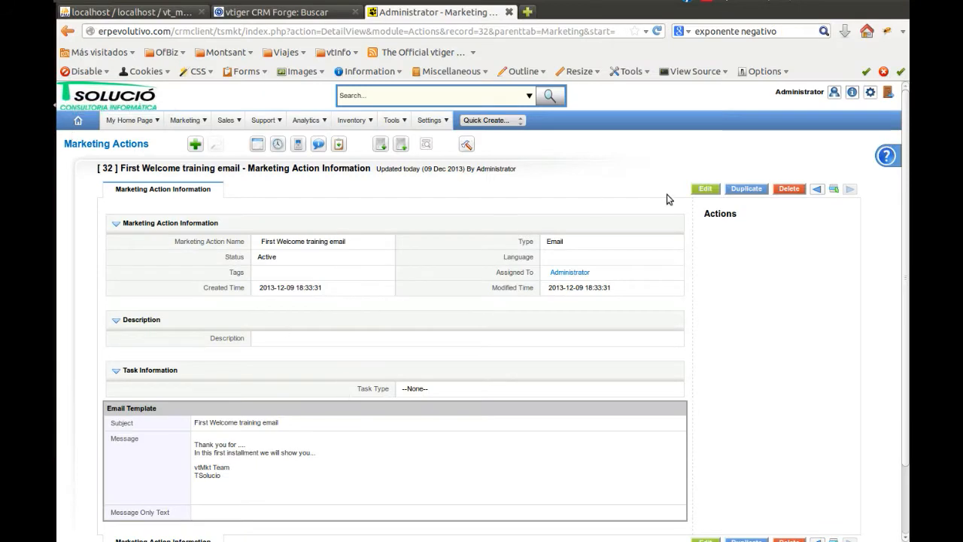
left_click(195, 144)
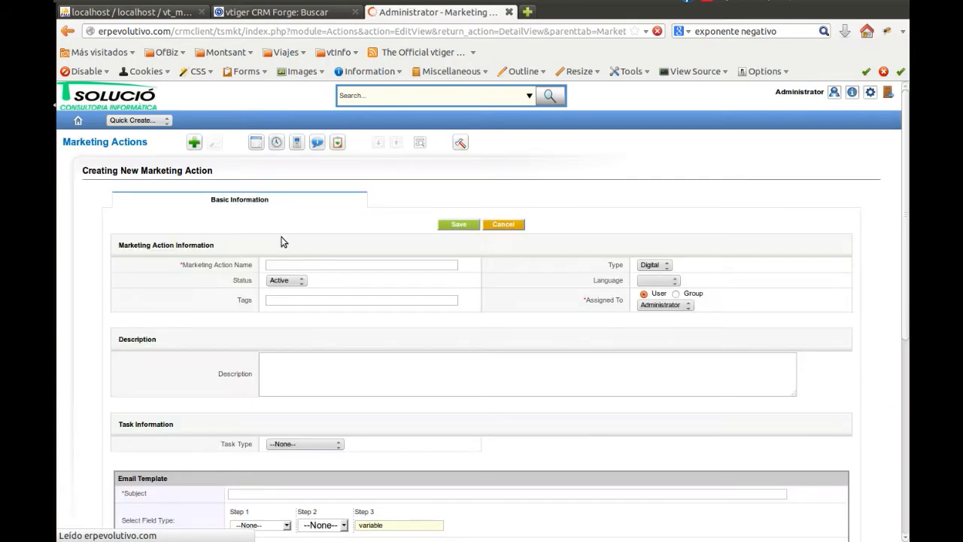
left_click(279, 265)
key("ctrl+v")
scroll(185, 346, "down", 4)
left_click(251, 318)
key("ctrl+v")
Copy the second training email's body and signature from the draft text document into the message, and save the action
scroll(107, 394, "down", 3)
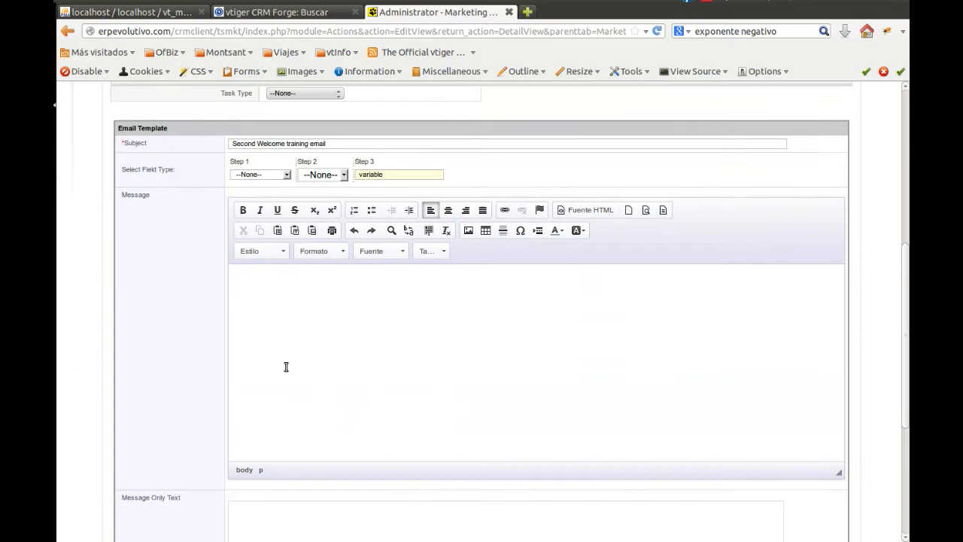
left_click(30, 452)
left_click_drag(103, 437, 60, 380)
key("ctrl+c")
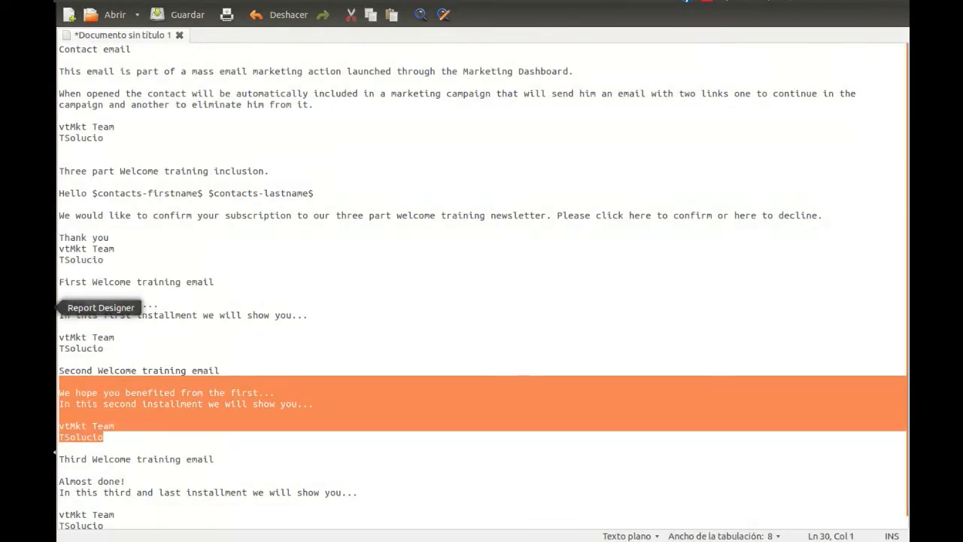
left_click(30, 105)
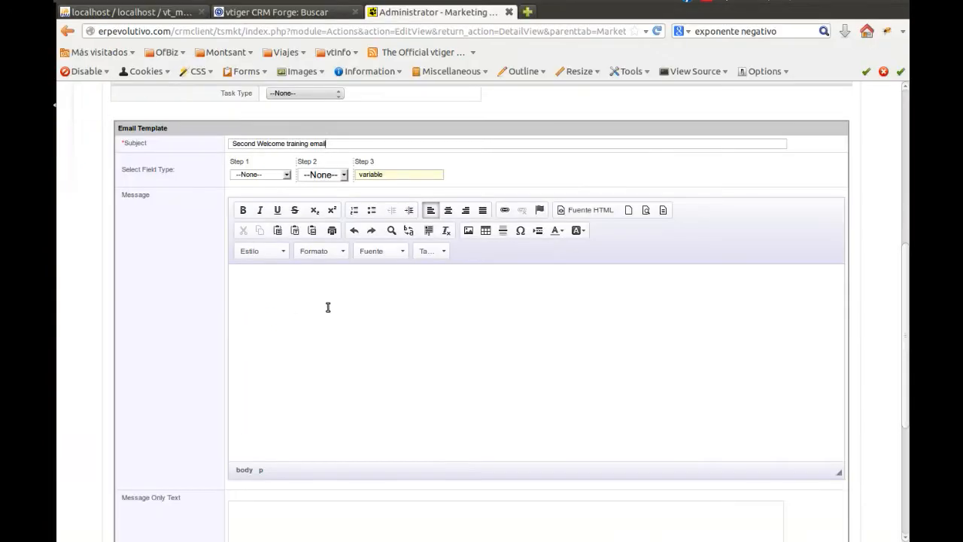
left_click(329, 307)
key("ctrl+v")
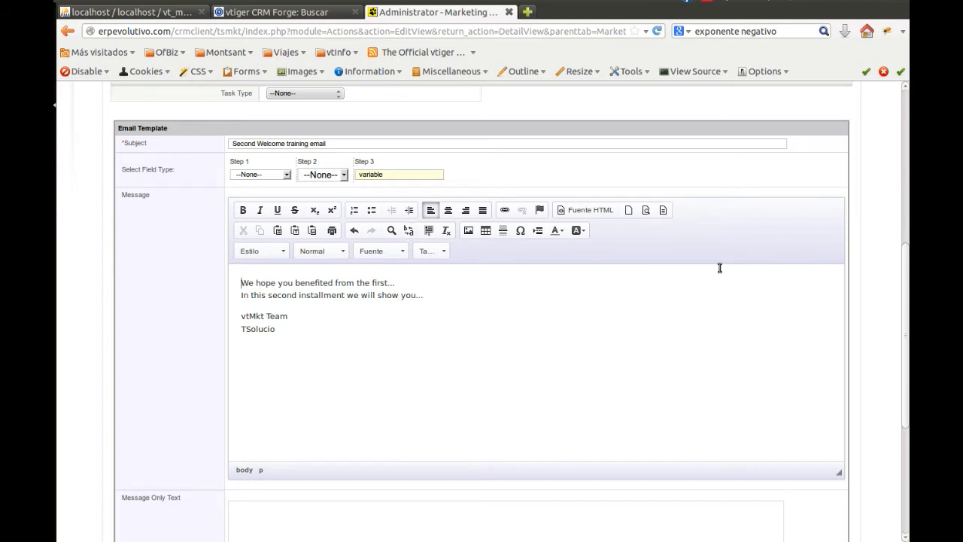
scroll(719, 271, "up", 3)
scroll(718, 272, "up", 3)
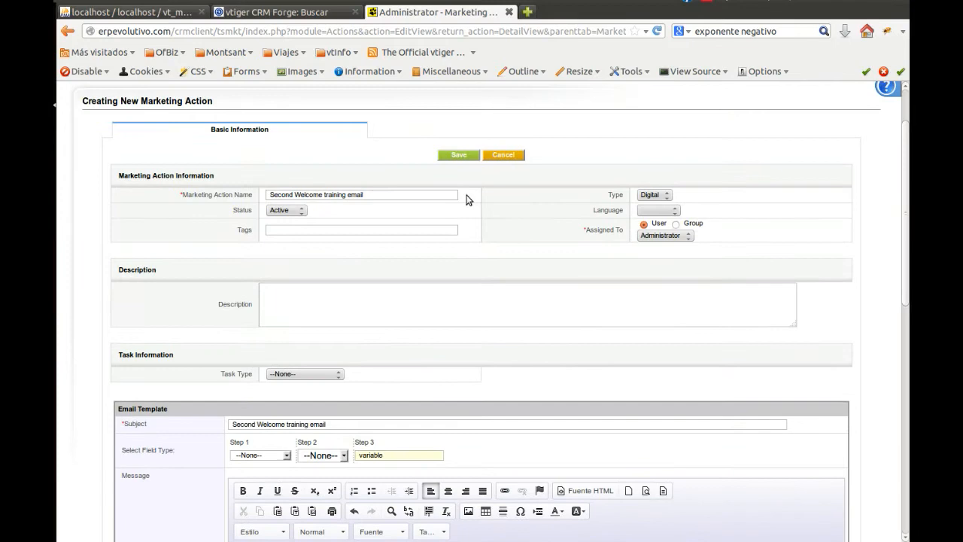
left_click(461, 155)
Start another marketing action and name it "Third Welcome training email", copying the title from the draft text document
left_click(26, 453)
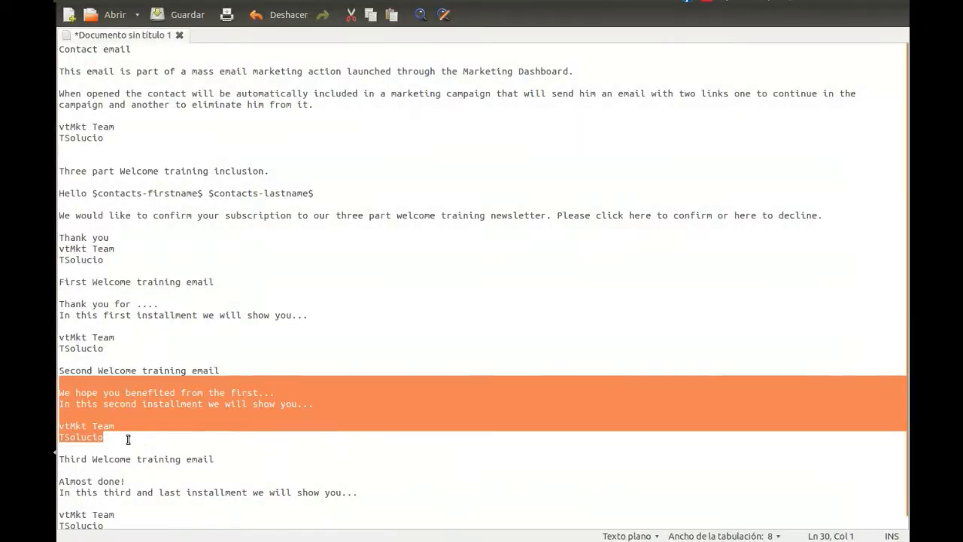
left_click_drag(224, 459, 57, 458)
key("ctrl+c")
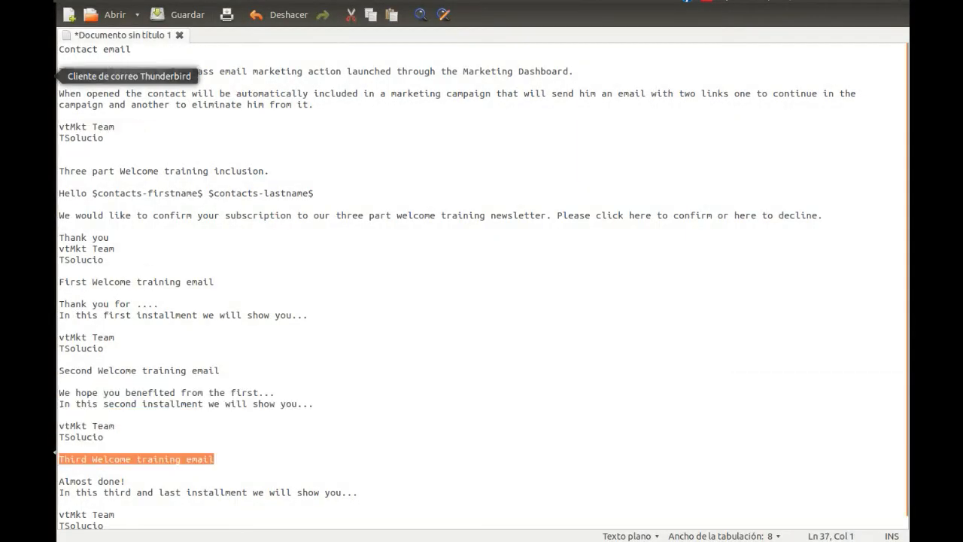
left_click(26, 105)
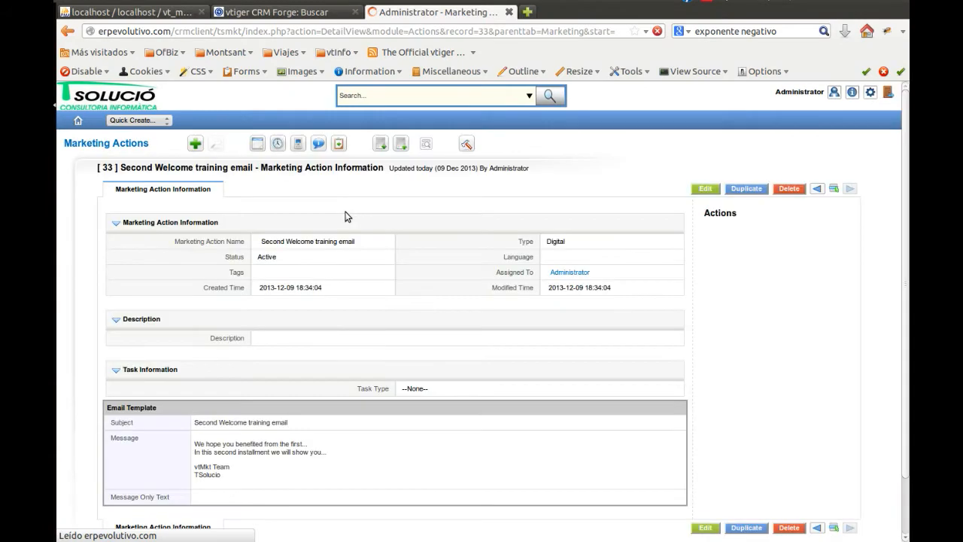
left_click(195, 144)
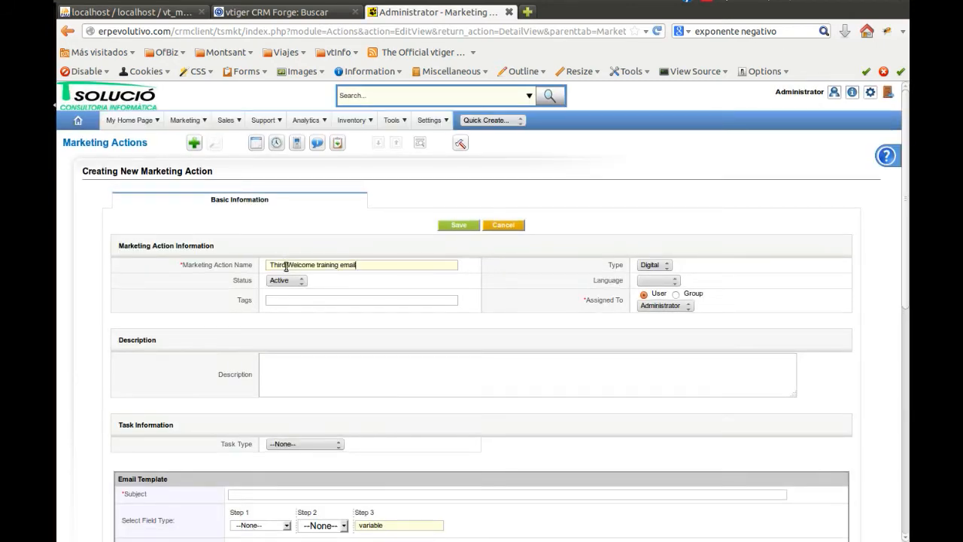
Set the third marketing action's type to Email and enter "Third Welcome training email" as its template subject
scroll(204, 337, "down", 3)
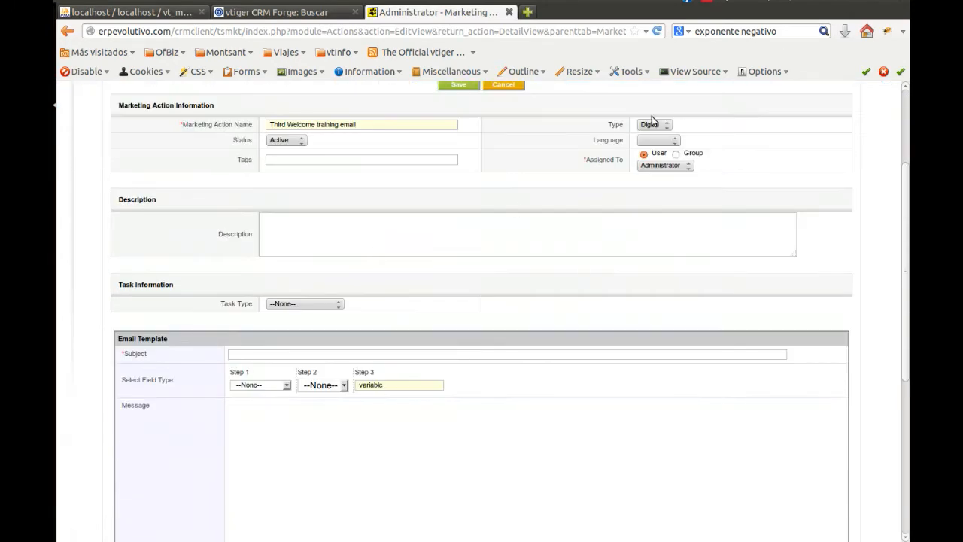
left_click(653, 124)
left_click(647, 155)
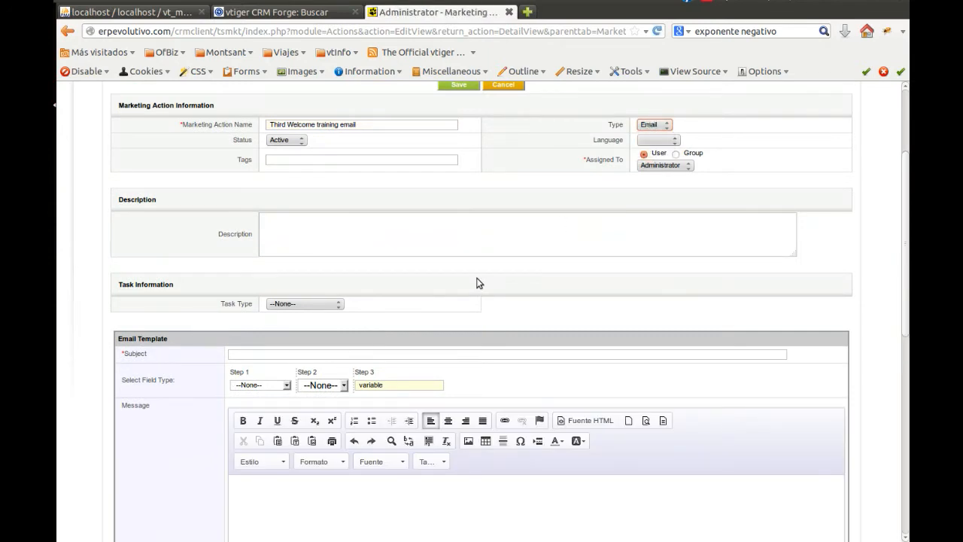
scroll(136, 284, "down", 3)
middle_click(305, 248)
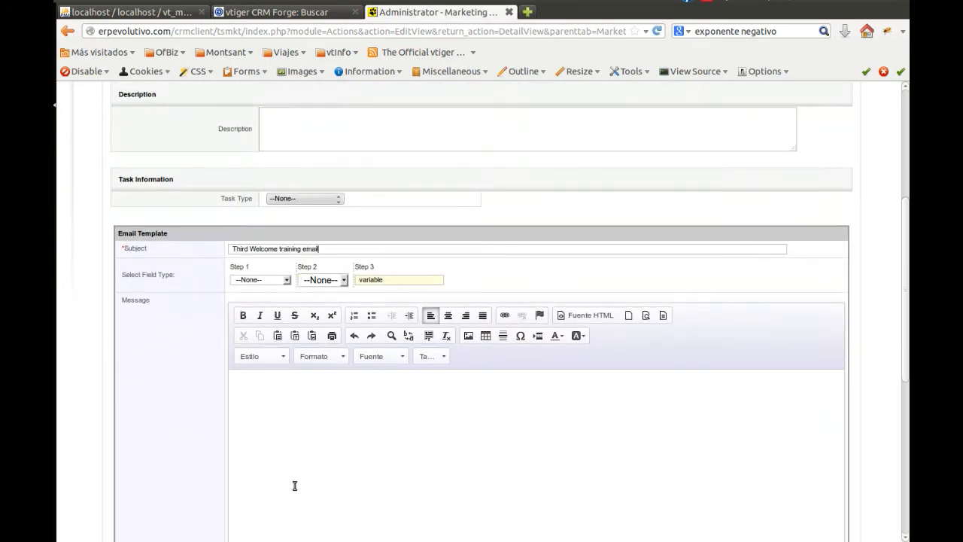
Copy the third training email's body and signature from the draft text document into the message, and save the action
left_click(56, 454)
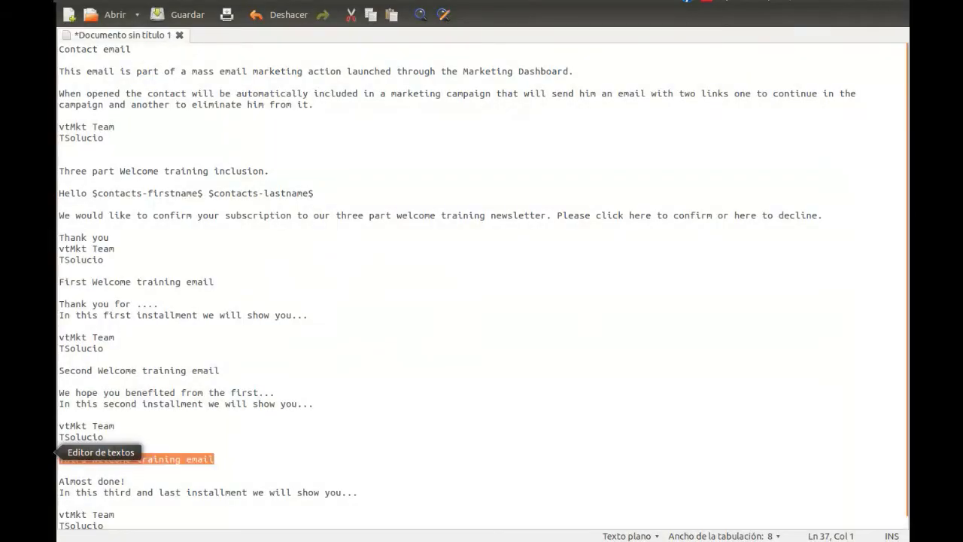
scroll(143, 510, "down", 1)
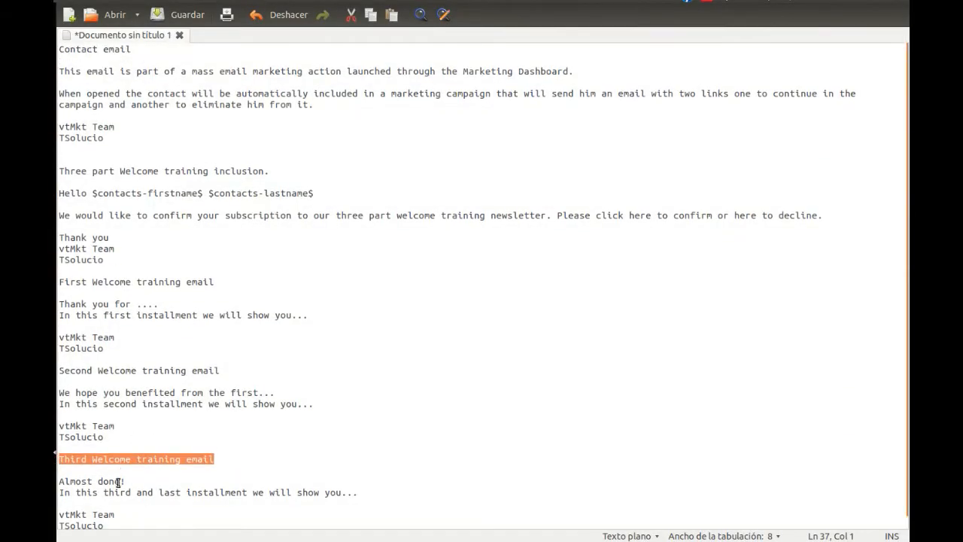
left_click_drag(113, 511, 57, 464)
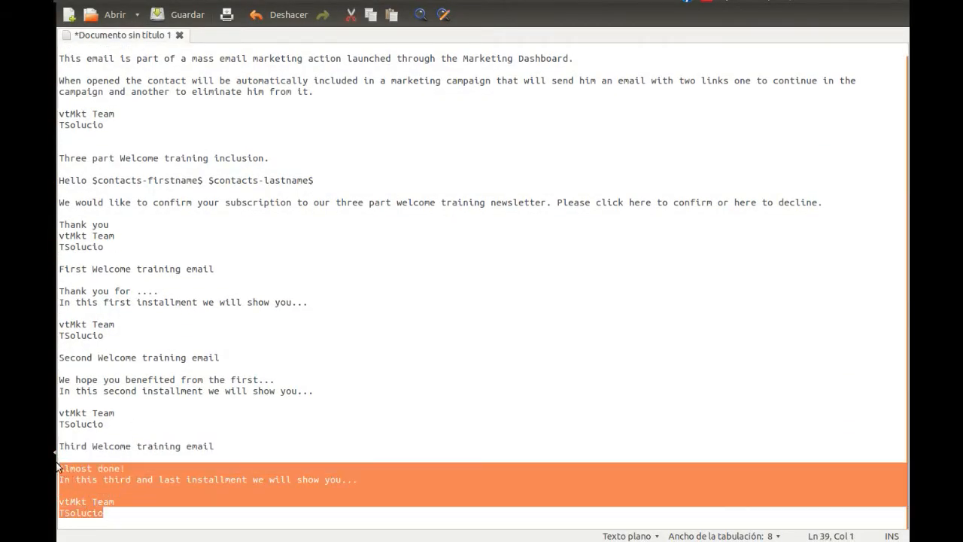
left_click(54, 104)
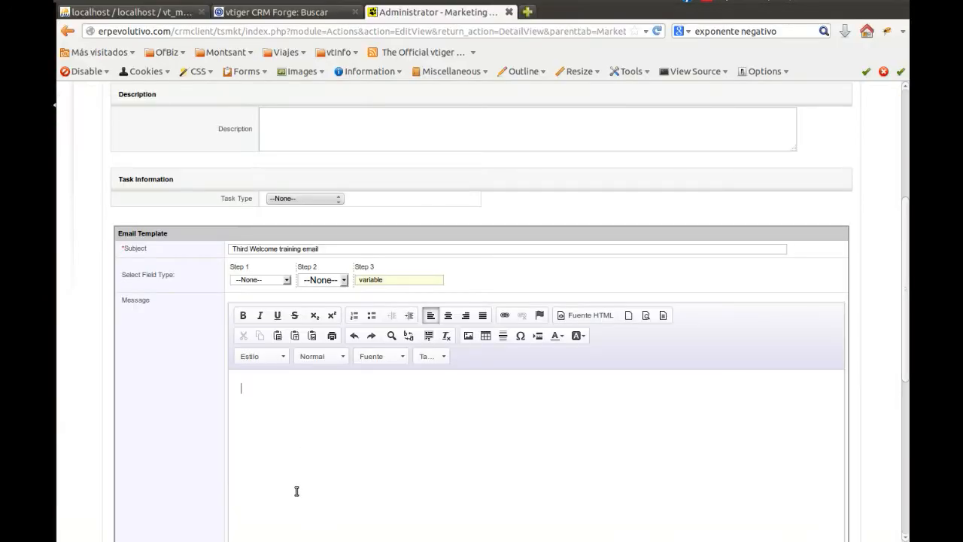
type("Almost done! In this third and last installment we will show you...  vtMkt Team TSolucio")
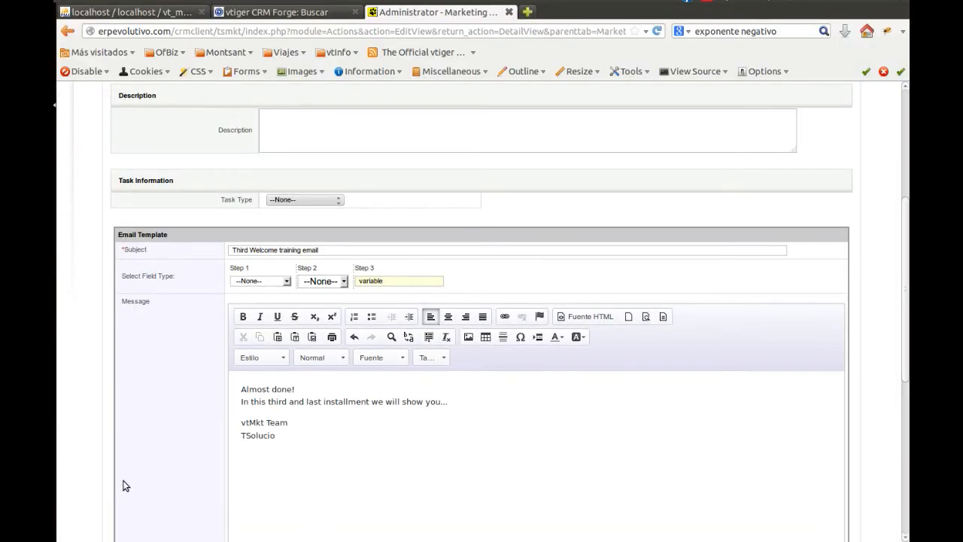
scroll(126, 486, "up", 4)
left_click(457, 154)
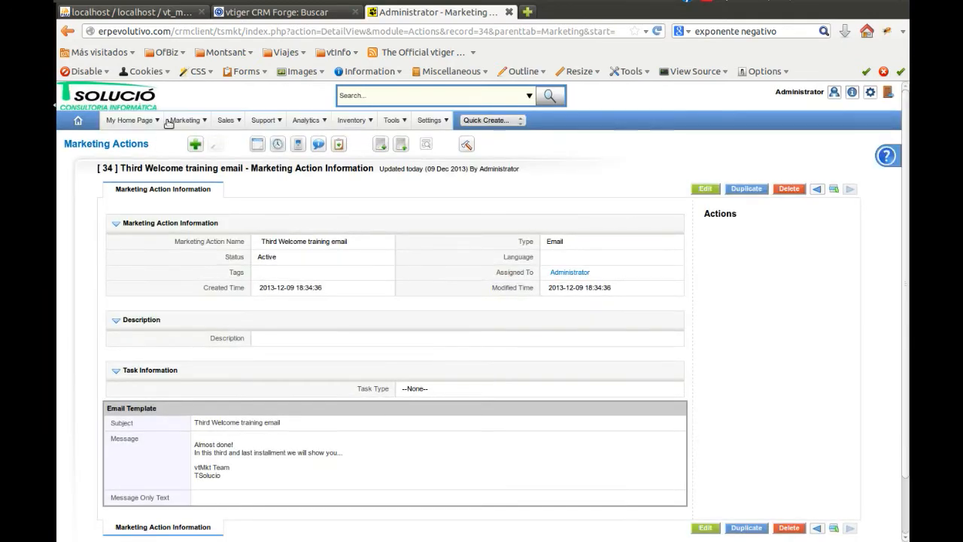
Start a planned marketing action named "Training email inclusion" and link it to the "Three part Welcome training inclusion." marketing action
left_click(107, 145)
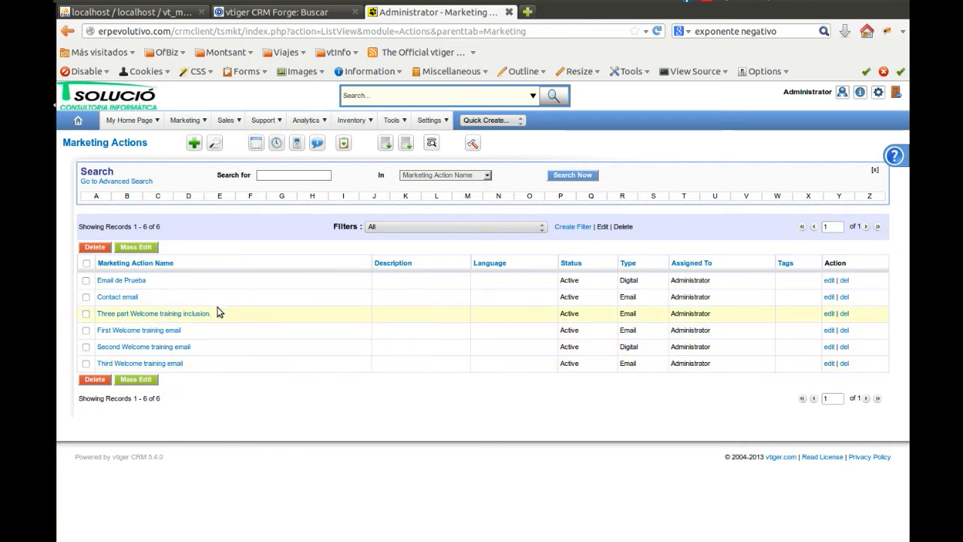
mouse_move(183, 122)
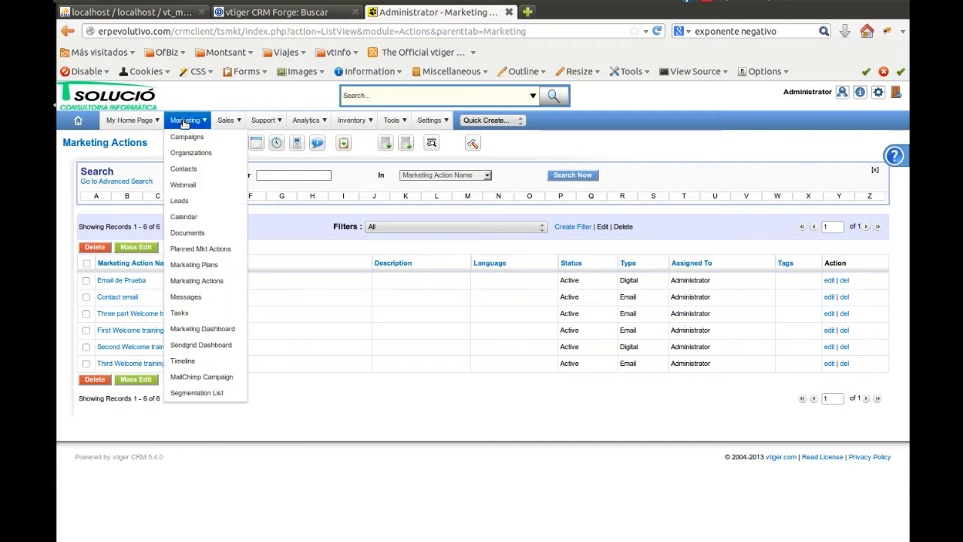
left_click(229, 250)
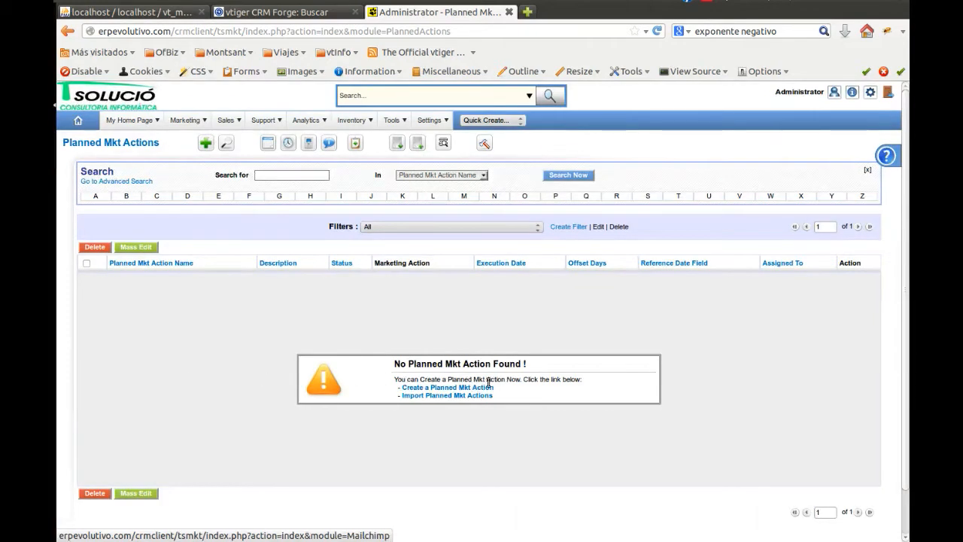
left_click(452, 386)
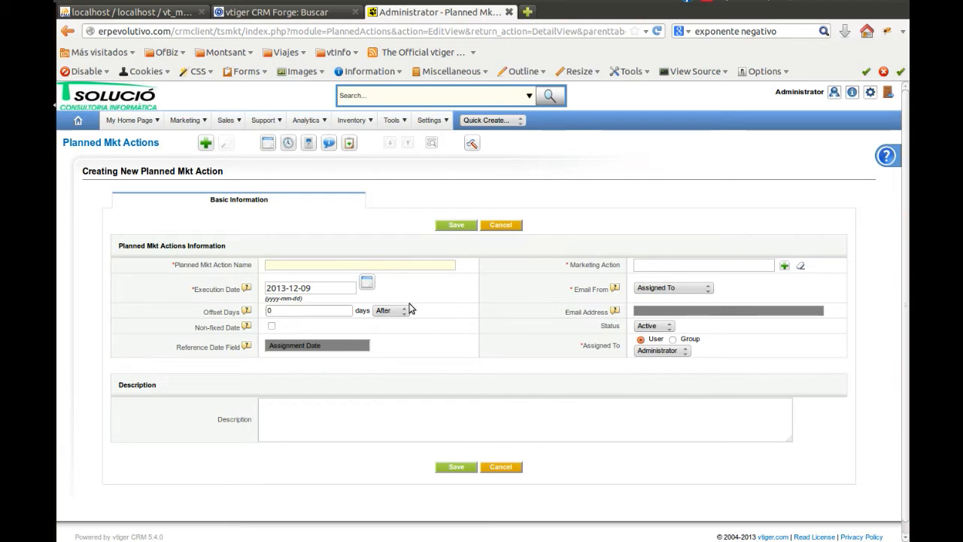
type("Training")
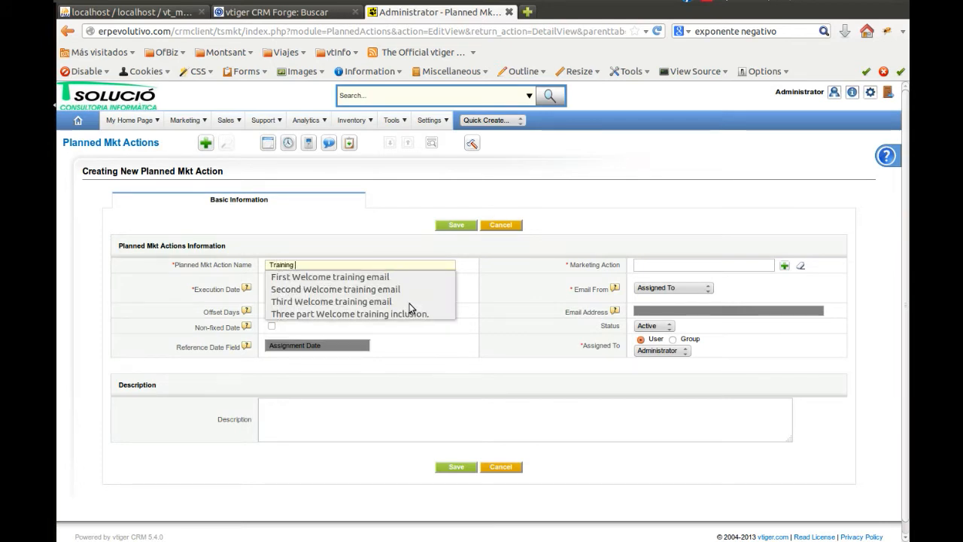
type(" email")
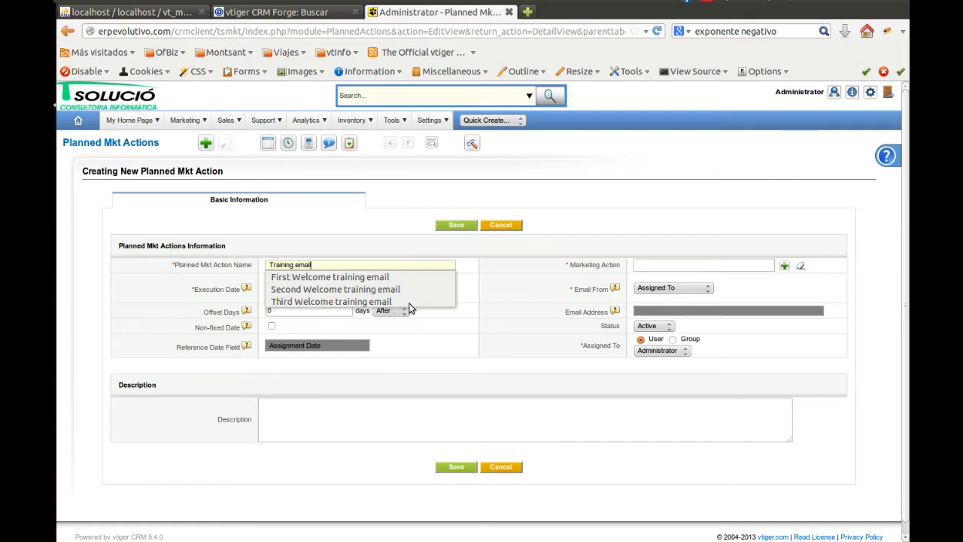
type(" inclusion")
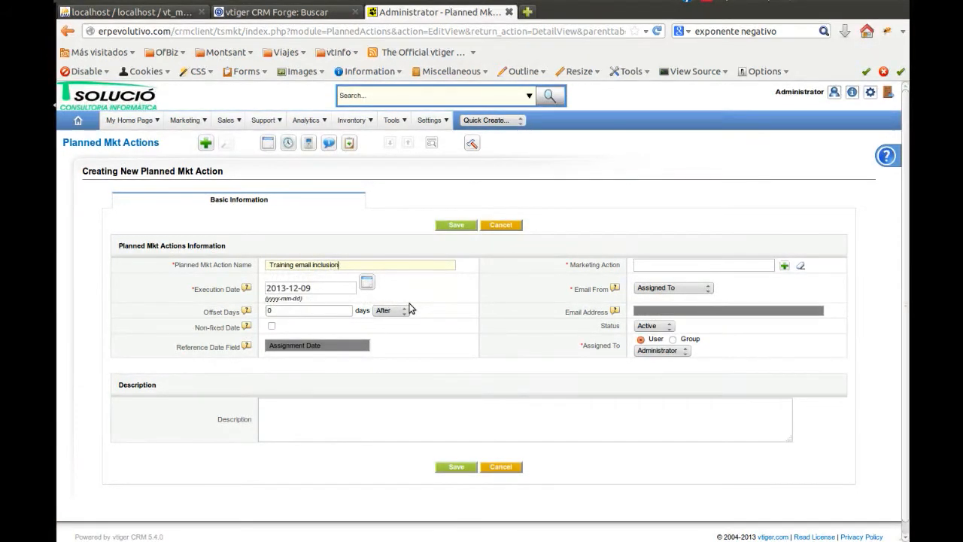
left_click(785, 265)
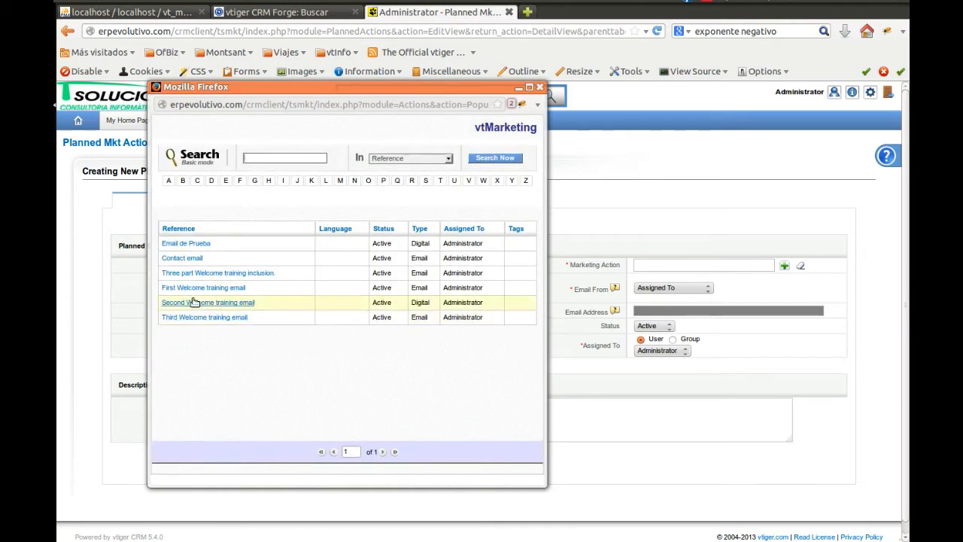
left_click(269, 277)
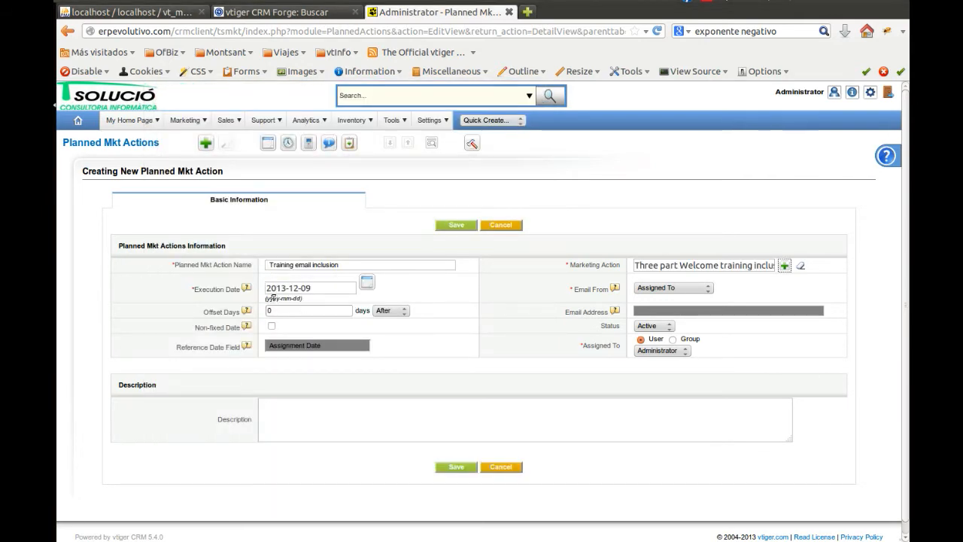
Give the planned action a non-fixed date with Assignment Date as the reference date field, and save it
left_click(313, 288)
left_click(272, 325)
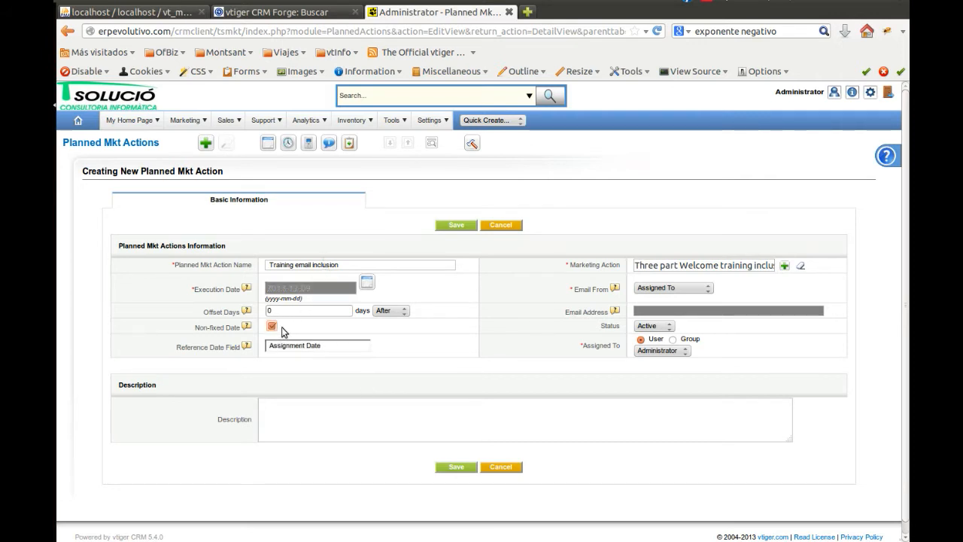
left_click(365, 347)
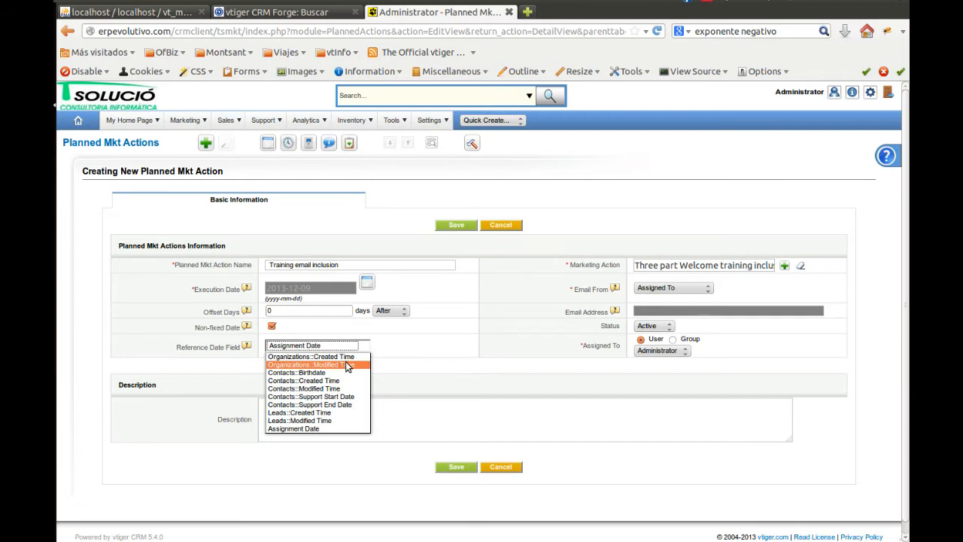
left_click(336, 429)
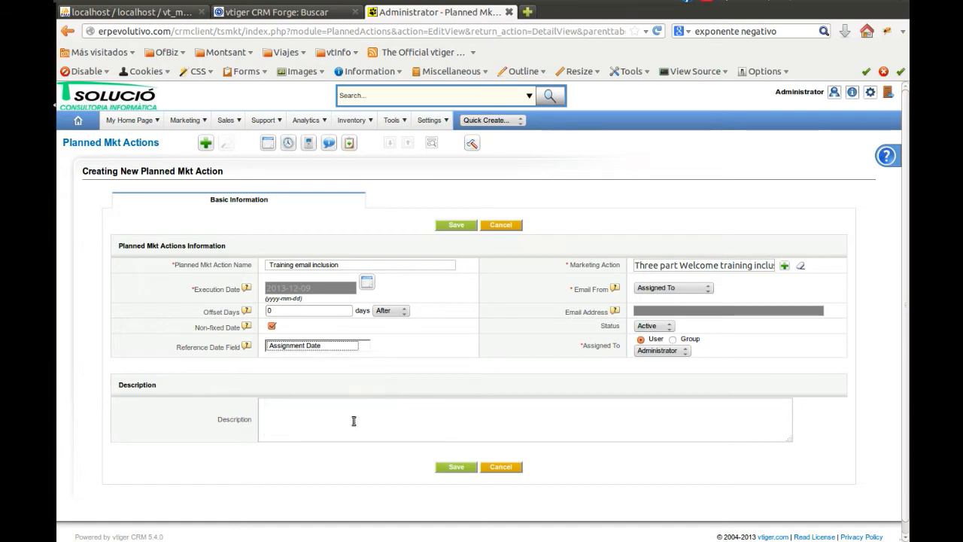
left_click(404, 375)
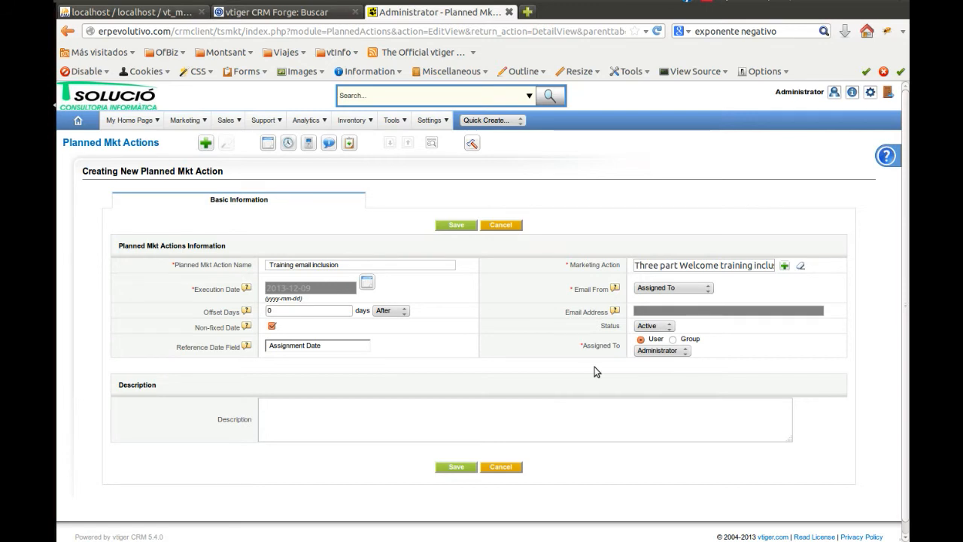
left_click(273, 310)
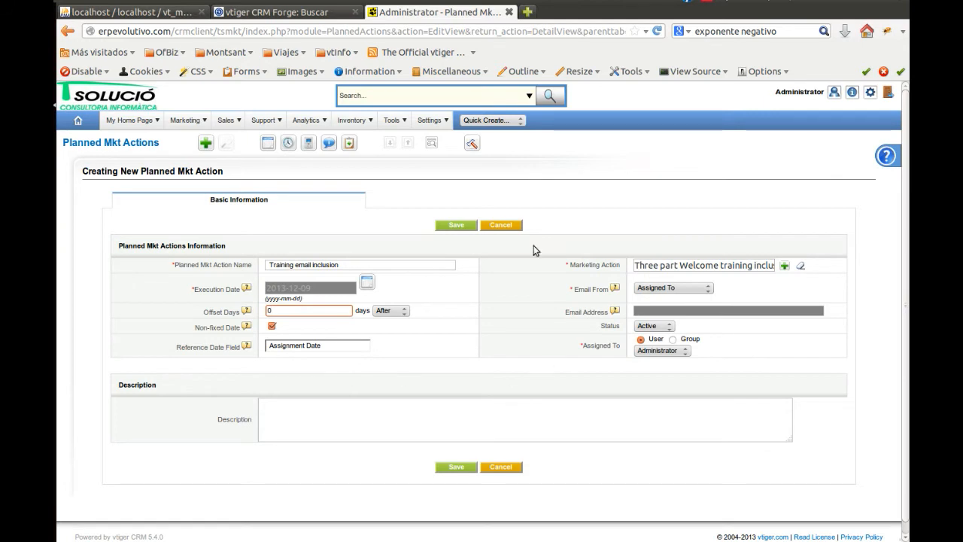
left_click(456, 223)
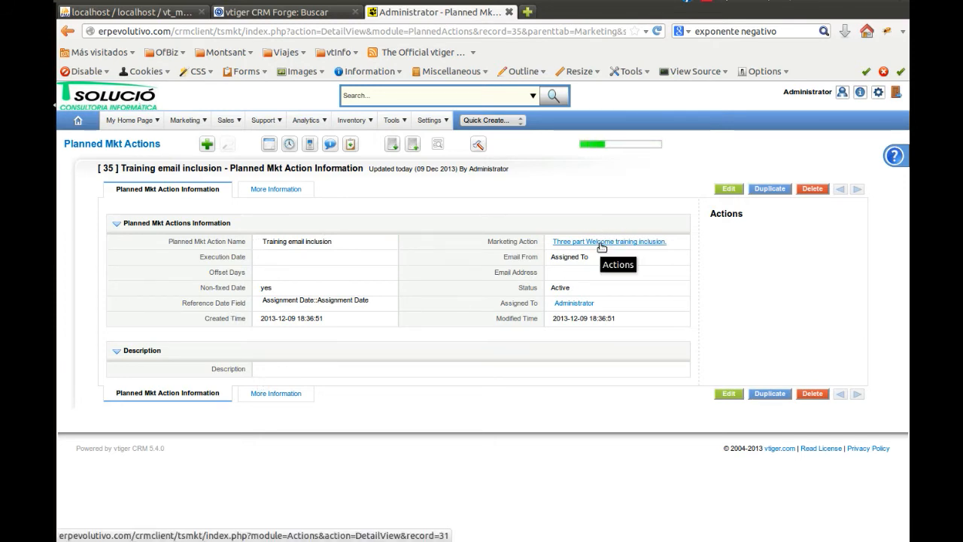
Examine the contacts related to the "Training email inclusion" planned action
mouse_move(282, 189)
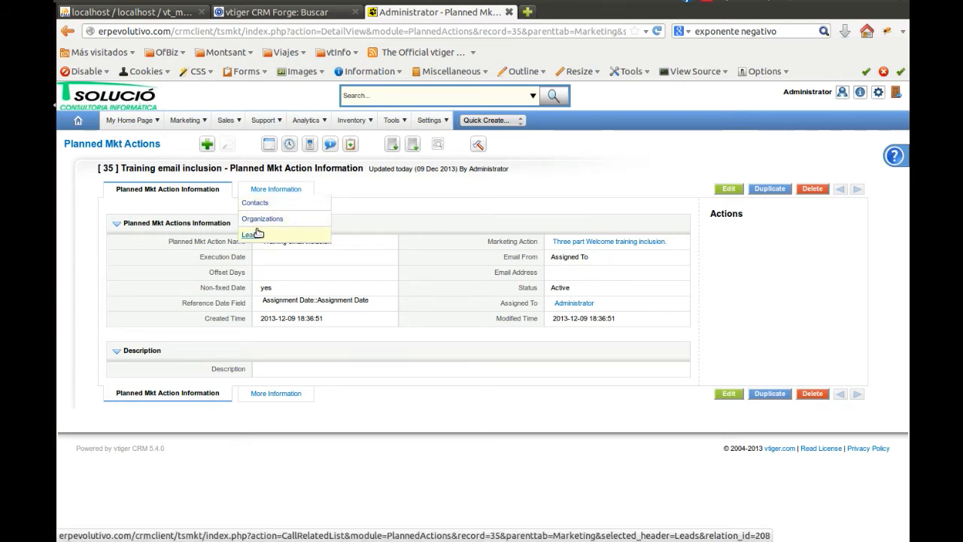
left_click(261, 206)
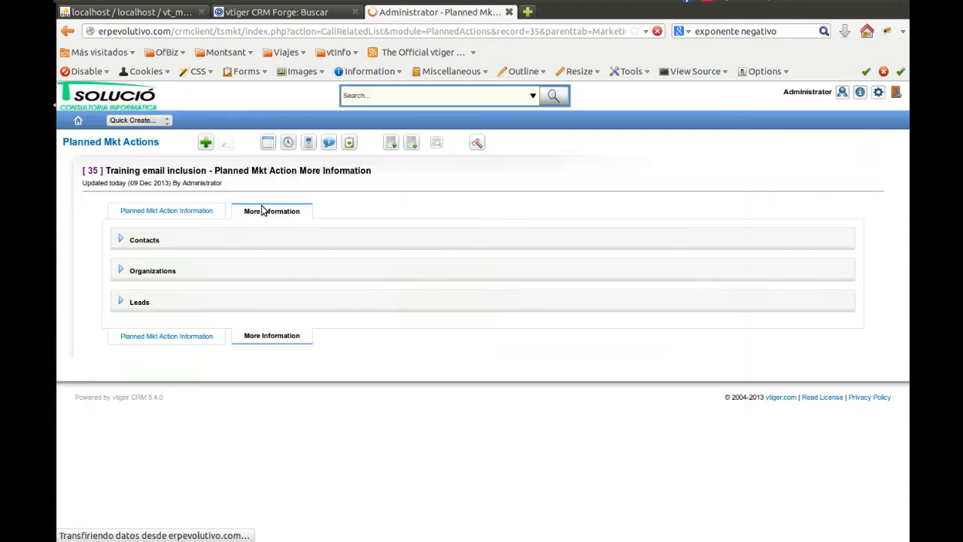
left_click(138, 238)
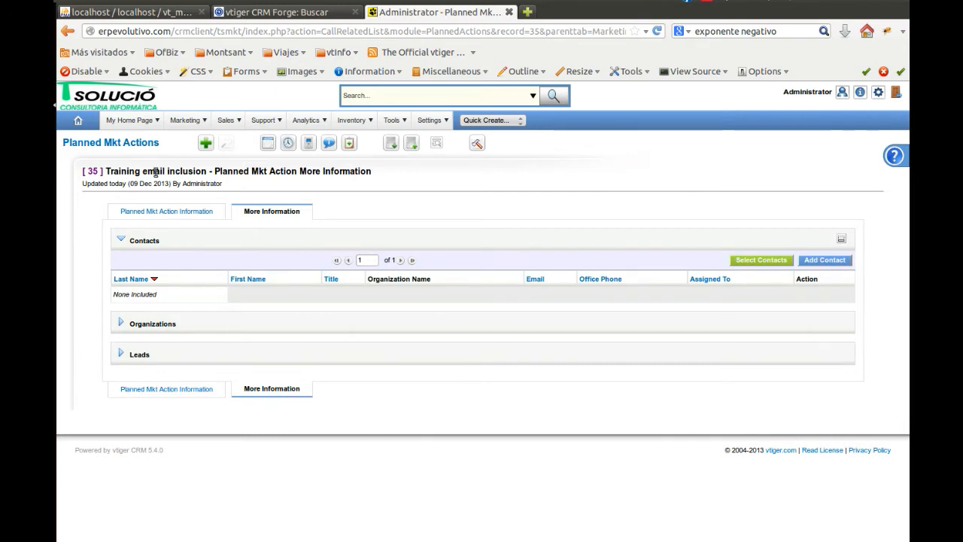
Start another planned marketing action named "First Welcome training email" and link it to the marketing action of the same name
left_click(143, 143)
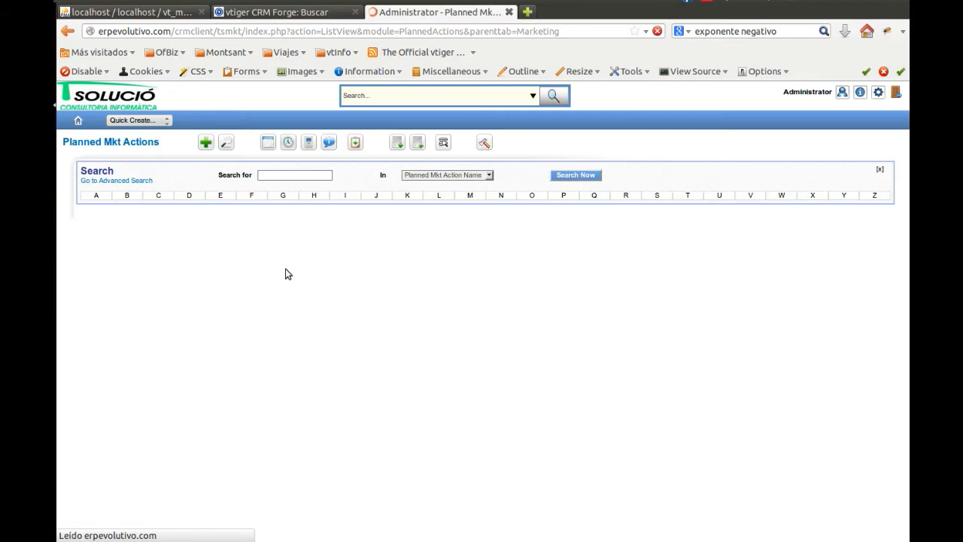
left_click(207, 142)
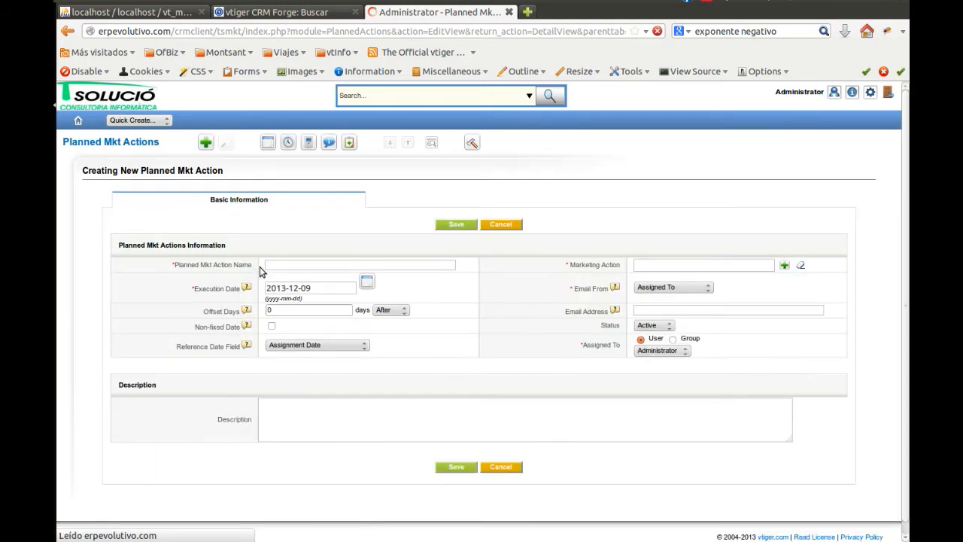
type("First w")
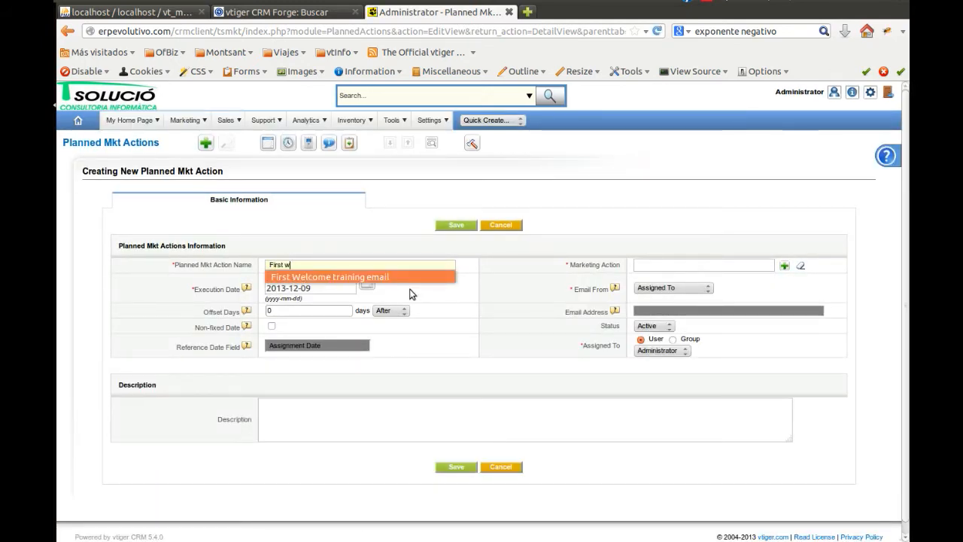
key("Return")
left_click(784, 265)
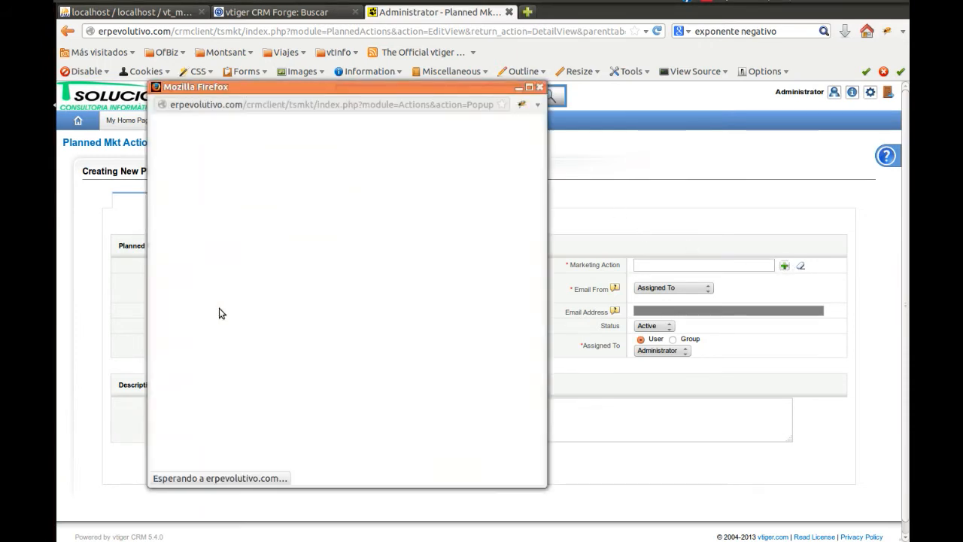
left_click(202, 288)
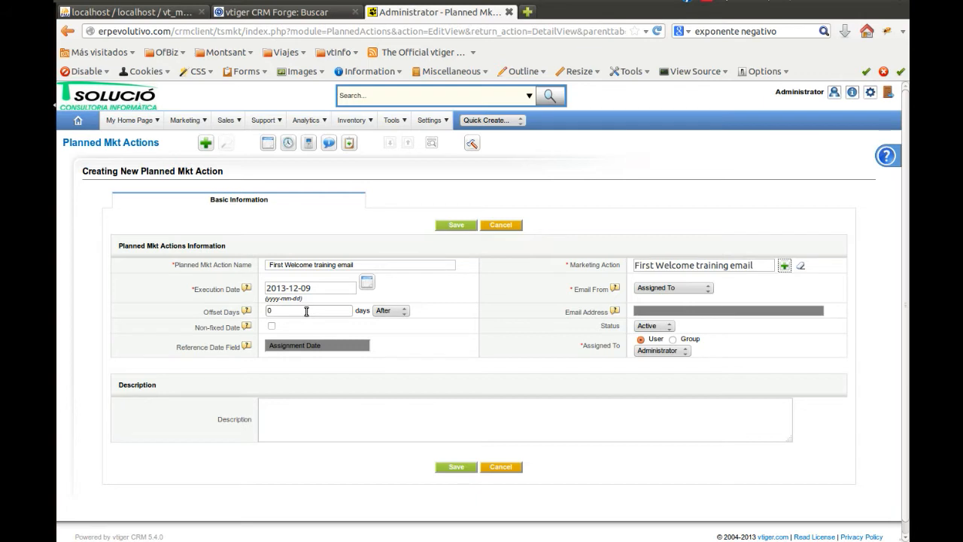
Set the planned action's offset to 1 day, make its date non-fixed, and save it
left_click(306, 310)
key("BackSpace")
type("1")
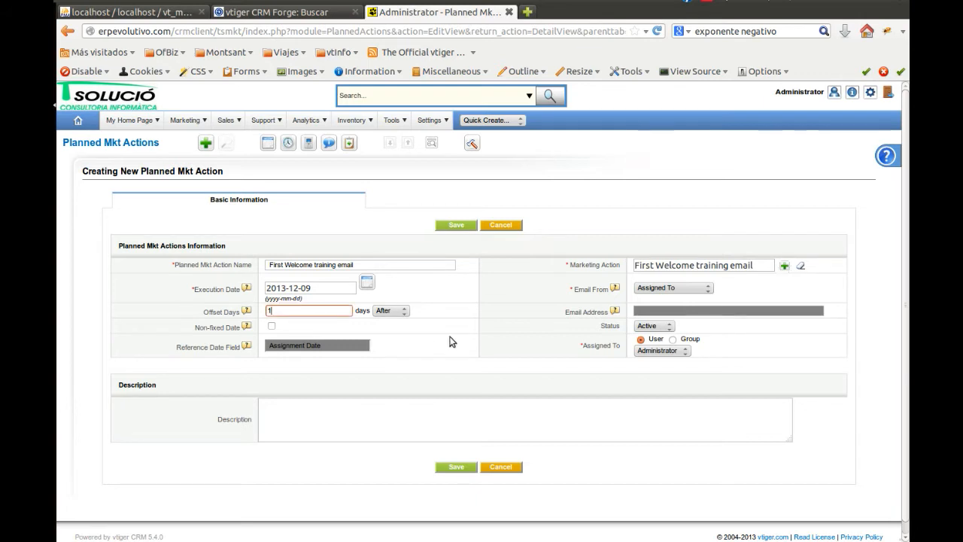
left_click(449, 342)
left_click(269, 327)
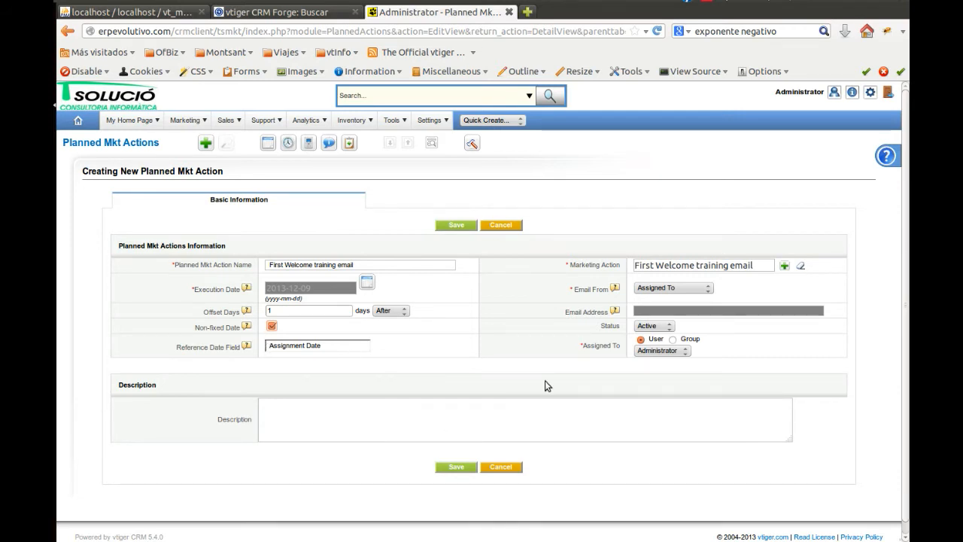
left_click(456, 226)
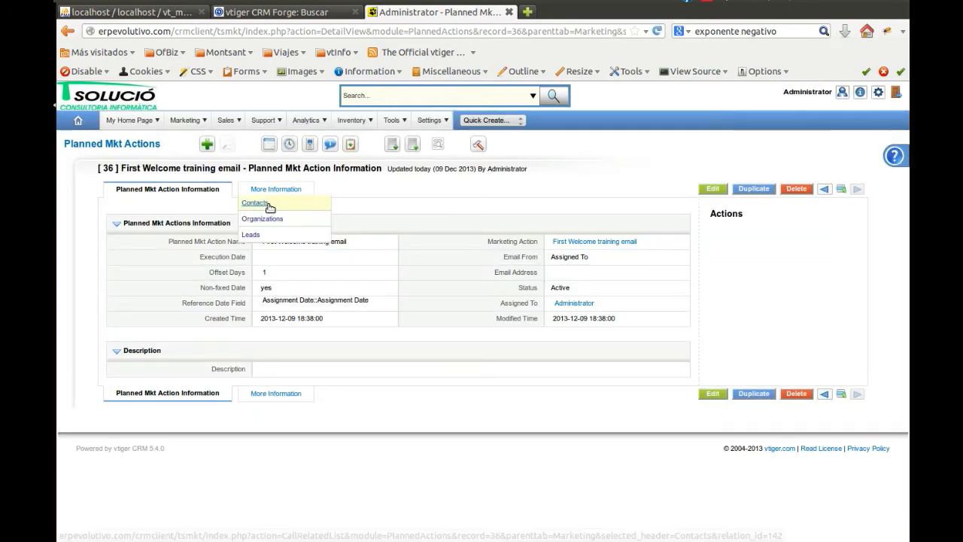
Create a planned marketing action "Second Welcome training email" with a non-fixed date, linked to the marketing action of the same name, and save it
left_click(208, 145)
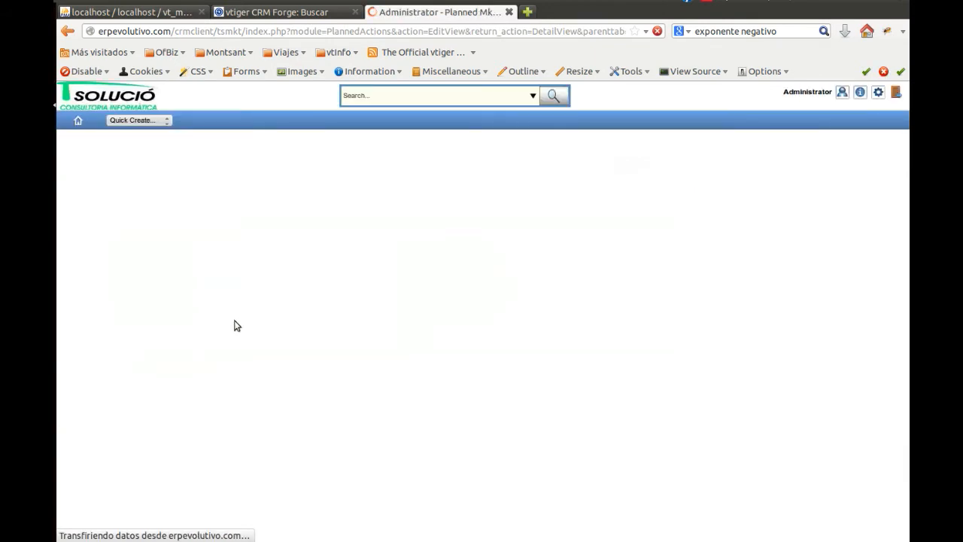
left_click_drag(171, 265, 301, 262)
left_click(301, 263)
type("Second Welcome training email")
left_click(309, 307)
left_click(271, 325)
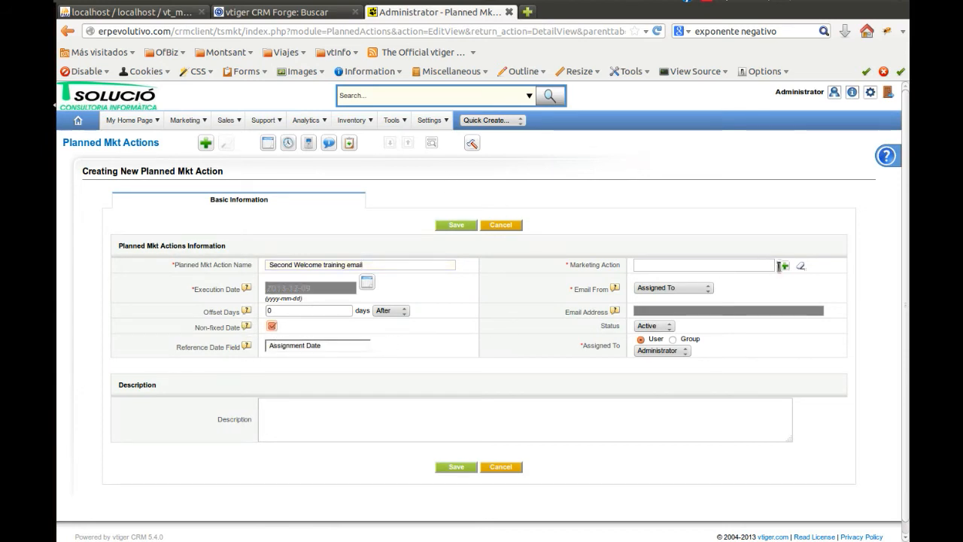
left_click(784, 265)
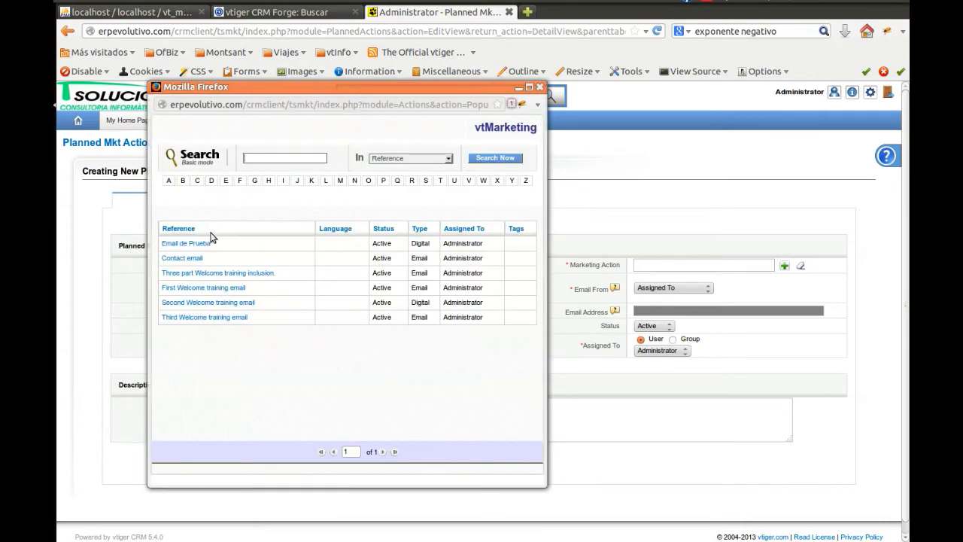
left_click(192, 302)
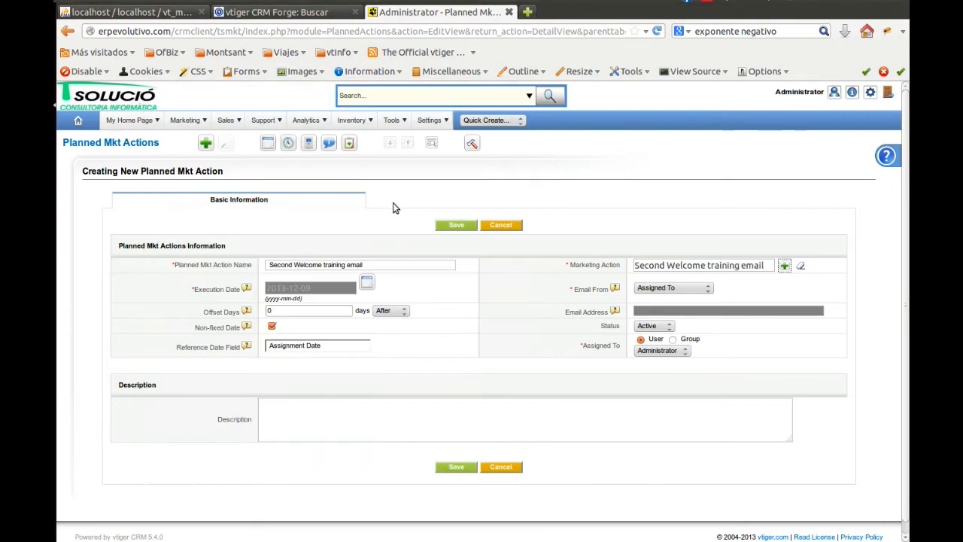
left_click(449, 226)
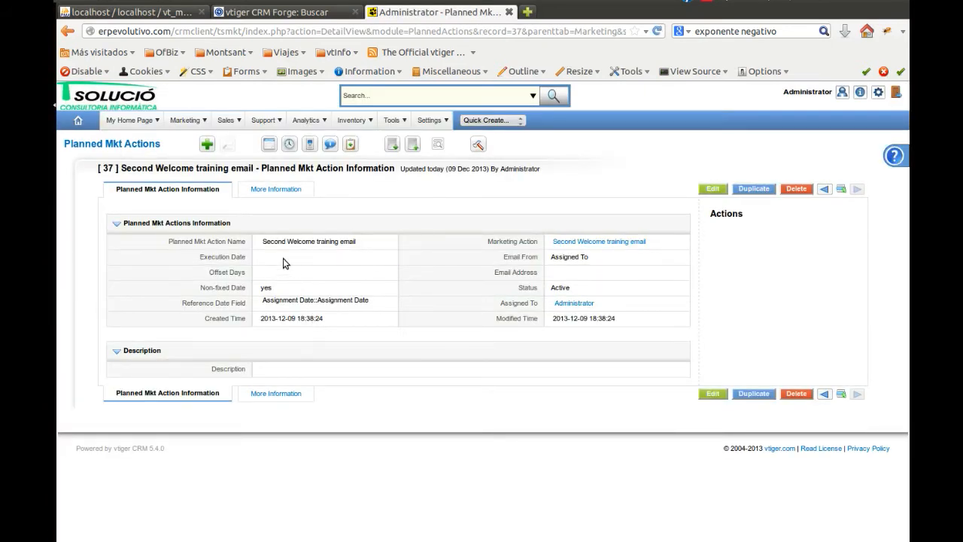
Set the offset of the "Second Welcome training email" planned action to 8 days and save it
left_click(715, 190)
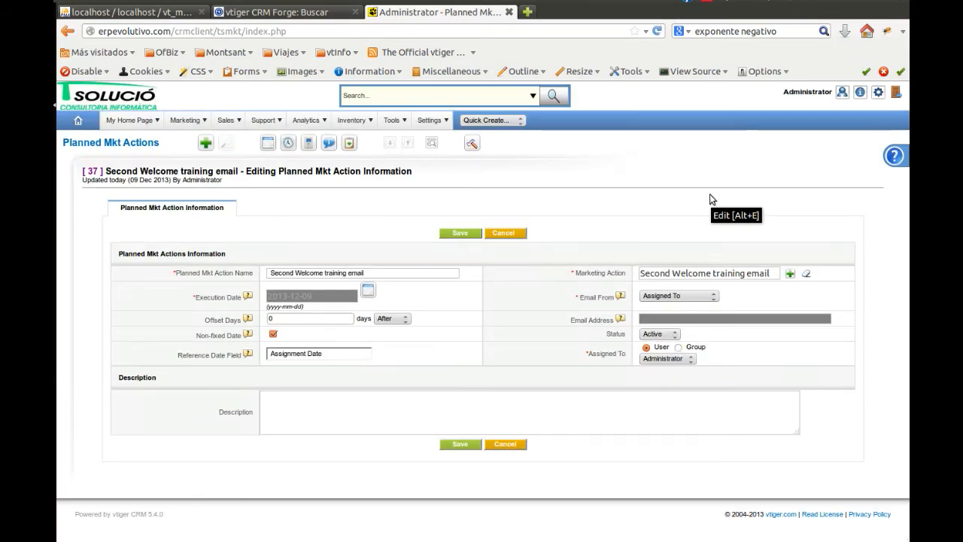
left_click(279, 319)
key("BackSpace")
type("8")
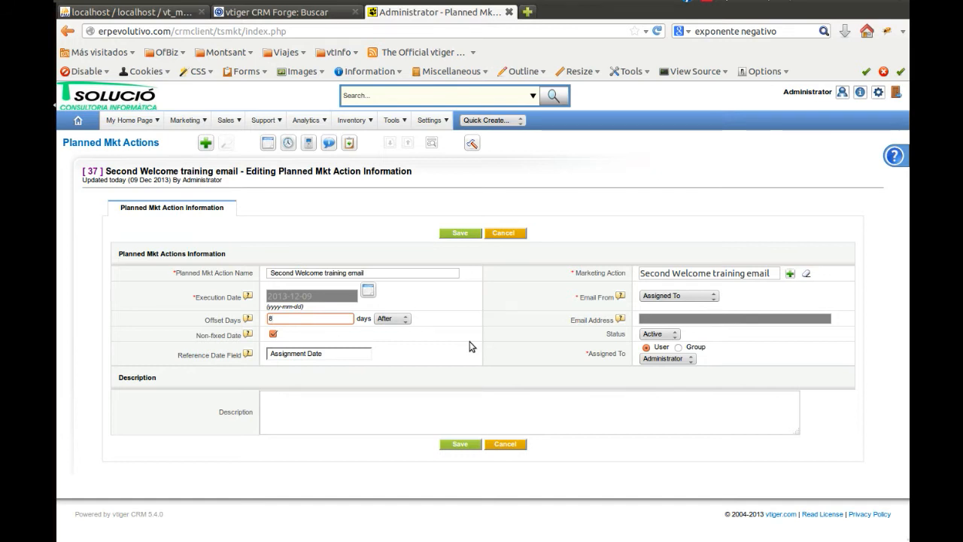
left_click(464, 232)
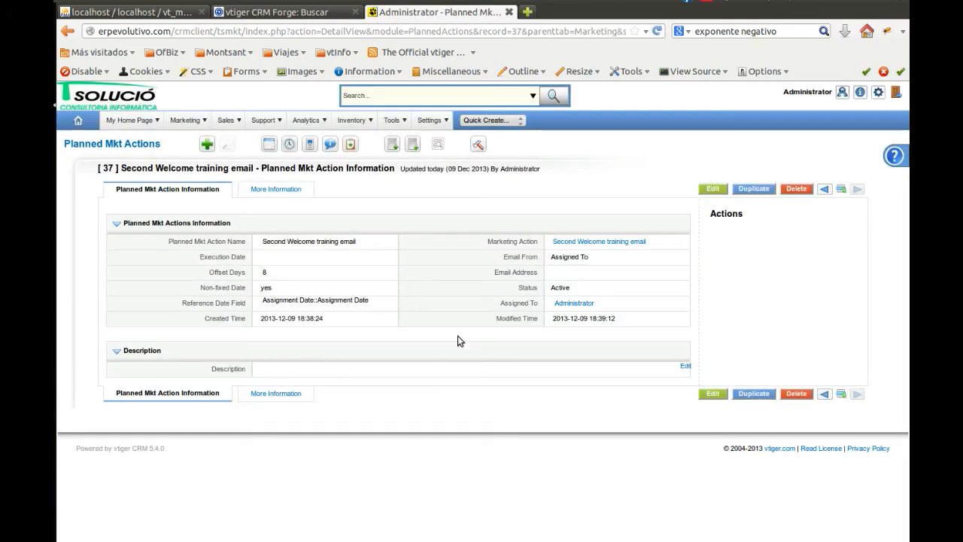
Start a planned marketing action named "Third Welcome training email" and link it to the marketing action of the same name
left_click(207, 143)
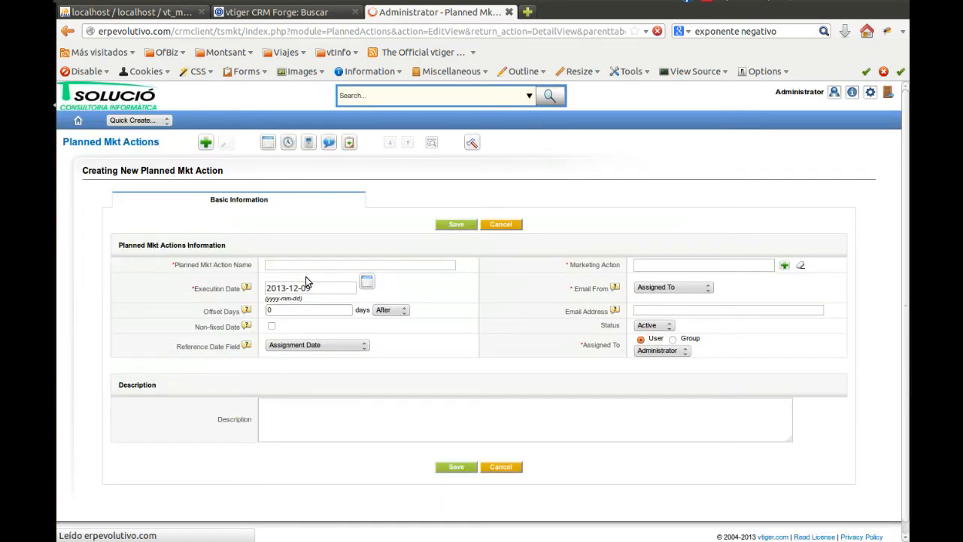
double_click(299, 265)
left_click(299, 277)
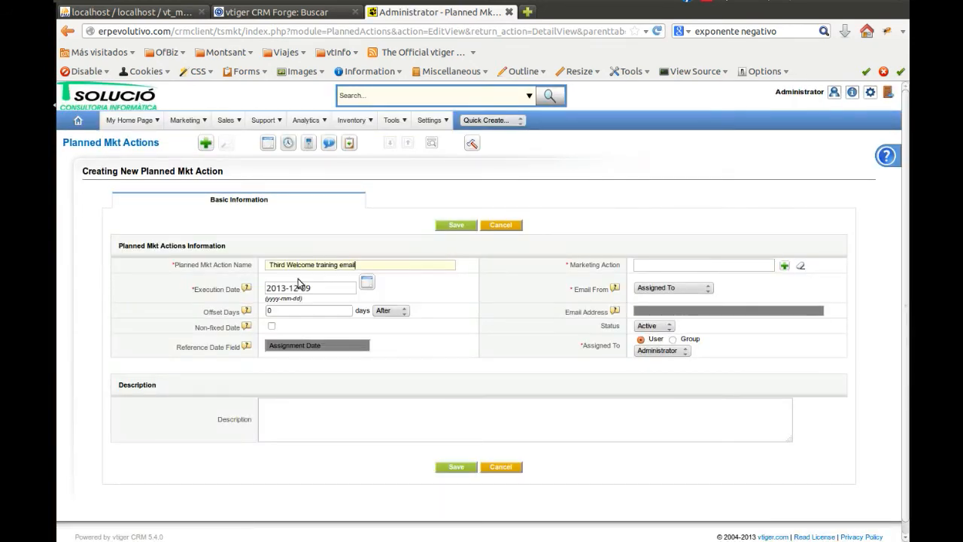
left_click(784, 267)
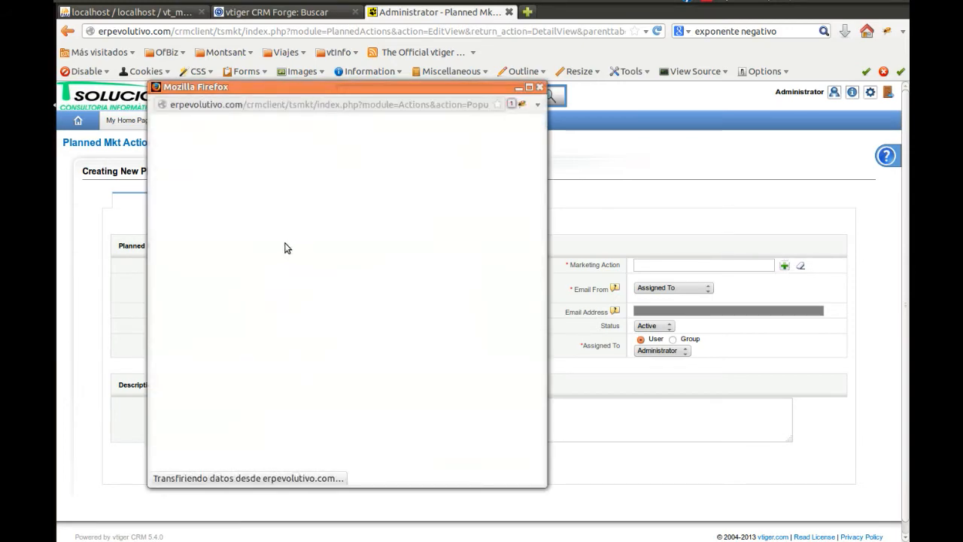
left_click(193, 318)
Set the third planned action's offset to 15 days, make its date non-fixed, and save it
left_click(299, 310)
type("15")
left_click(272, 325)
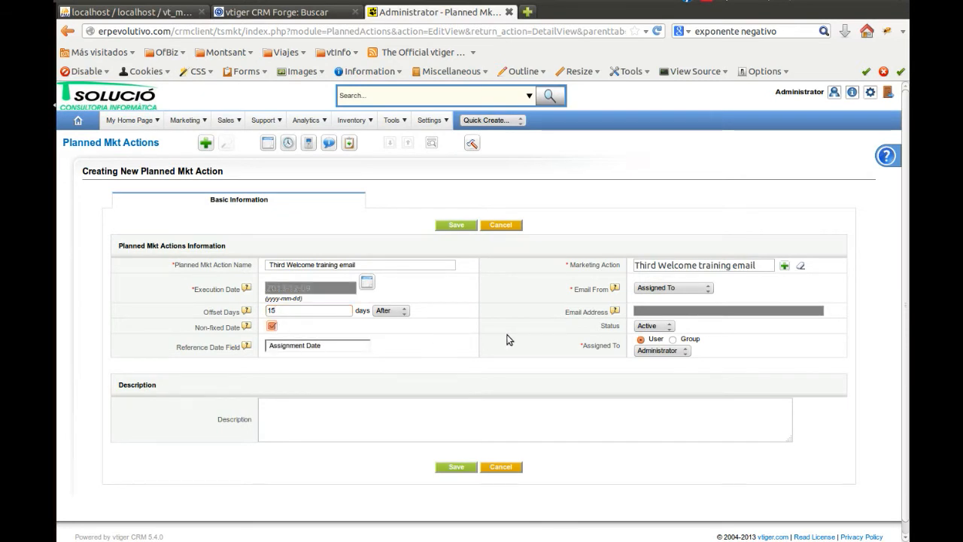
left_click(457, 225)
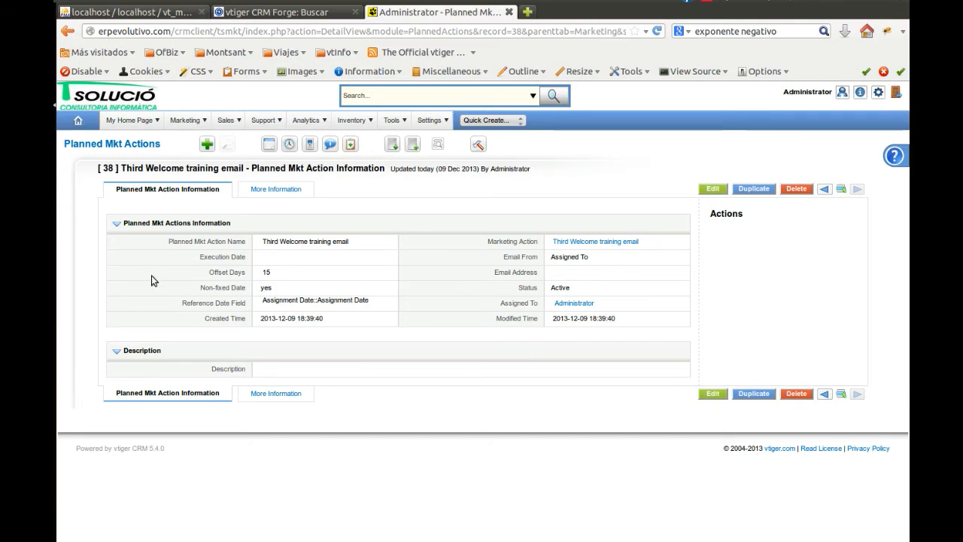
Start a new marketing plan named "Welcome Training Email Pack"
mouse_move(190, 127)
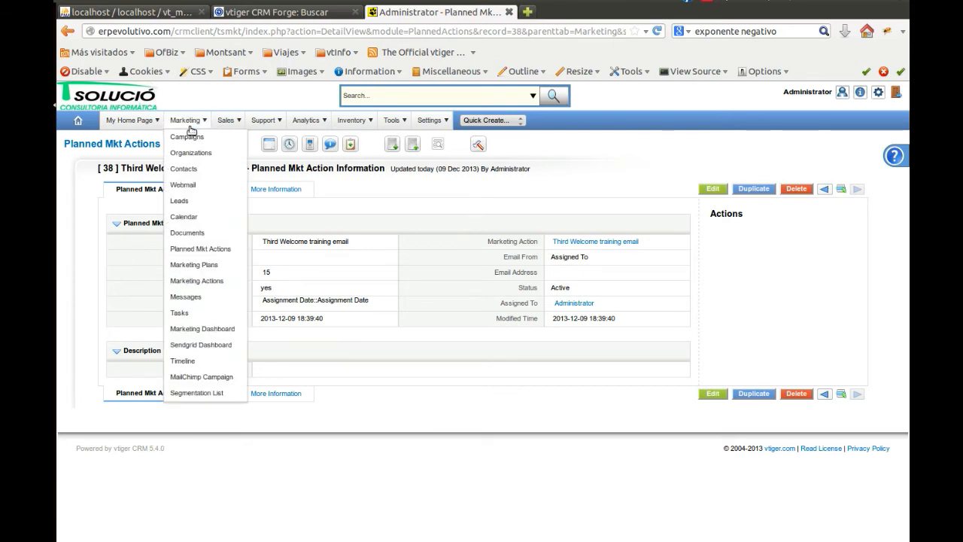
left_click(197, 268)
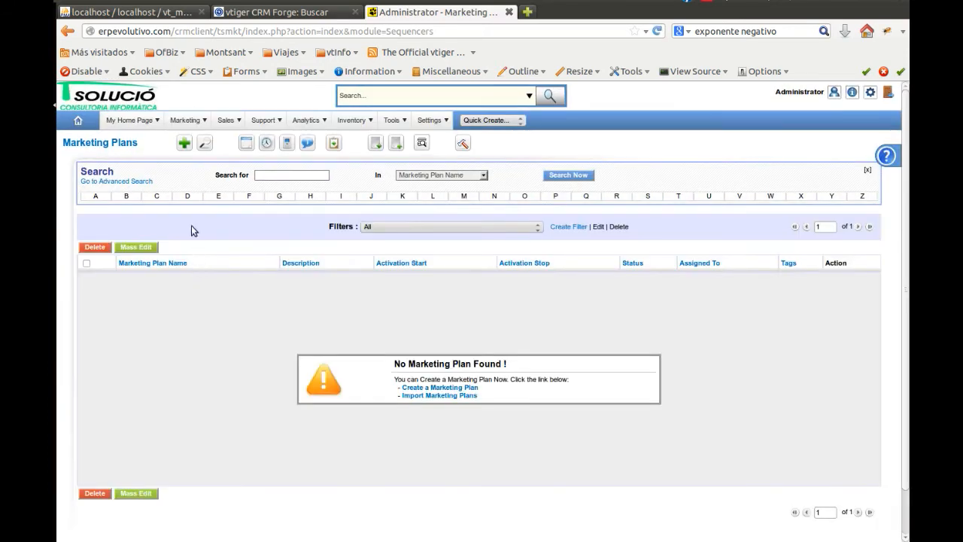
left_click(184, 141)
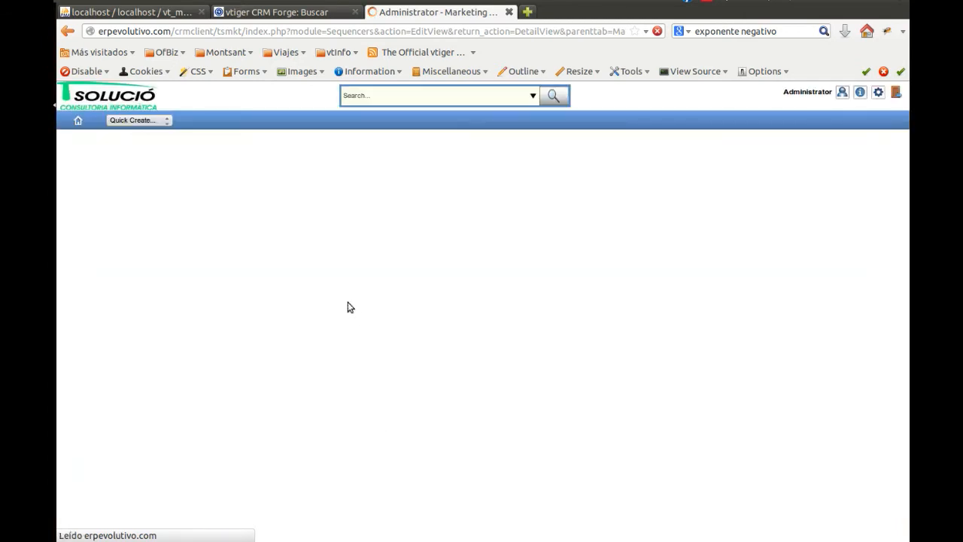
left_click(292, 264)
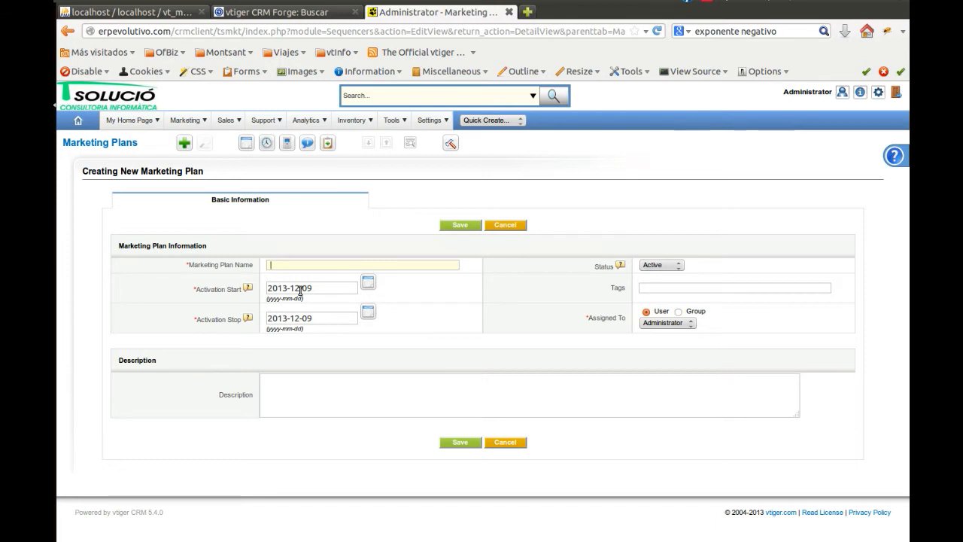
type("We")
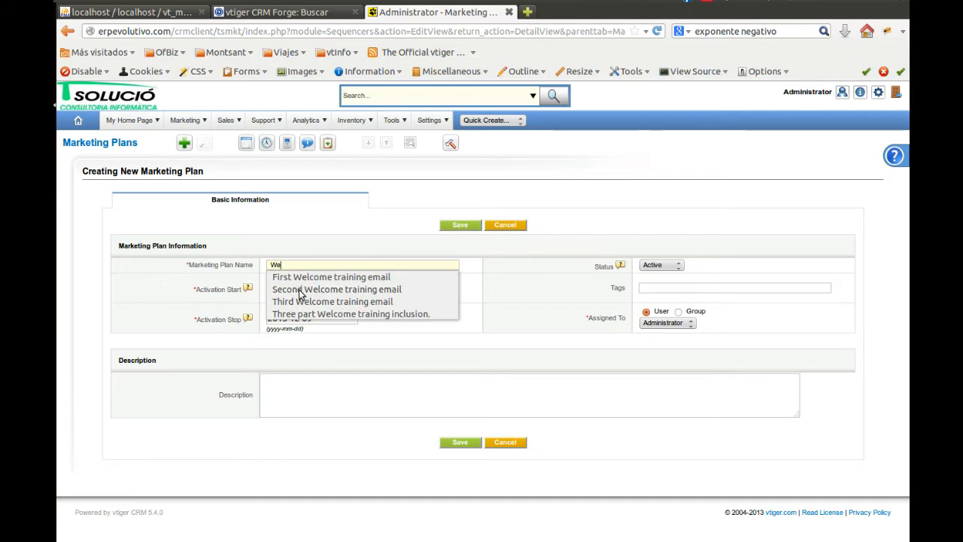
type("lcome T")
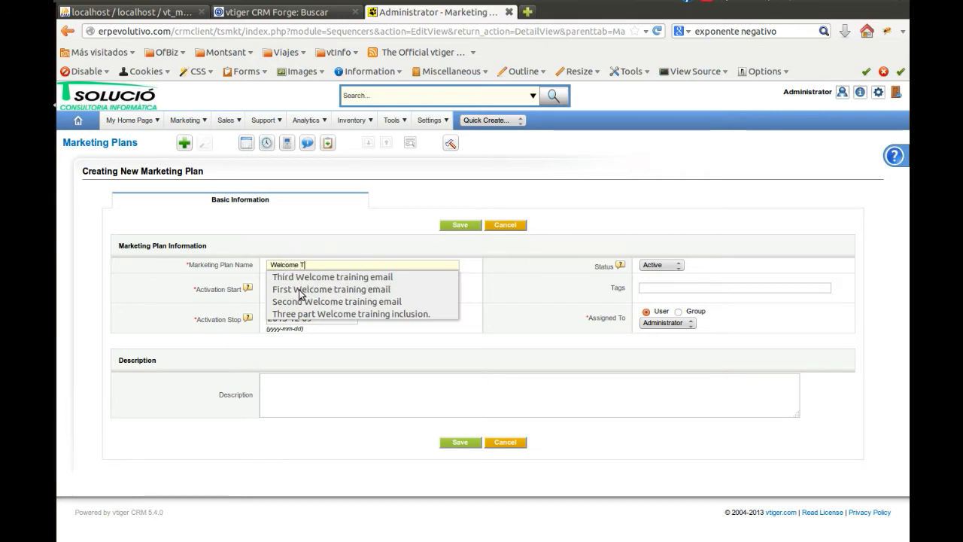
type("raining Email Pack")
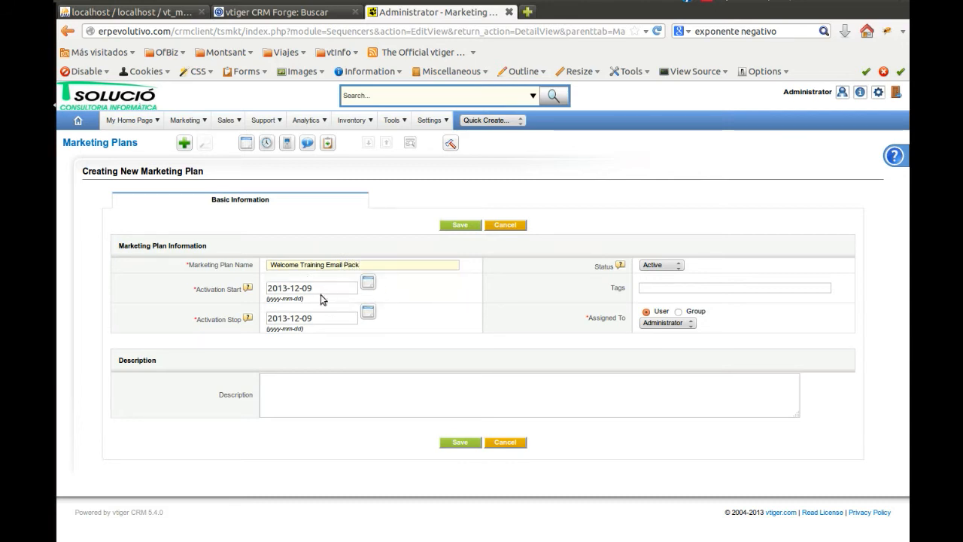
Set the marketing plan's activation start to 2013-12-08 and activation stop to 2014-12-09, and save it
left_click(368, 284)
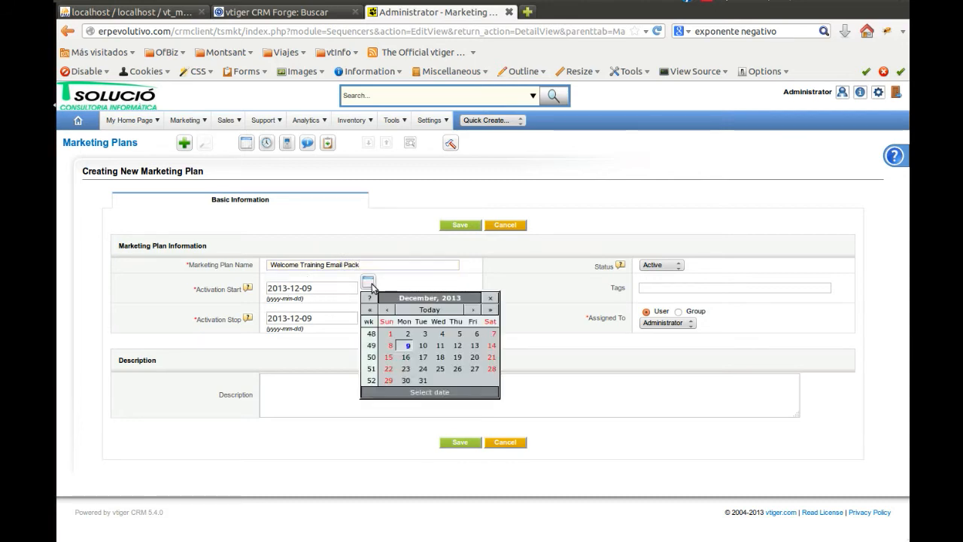
left_click(382, 345)
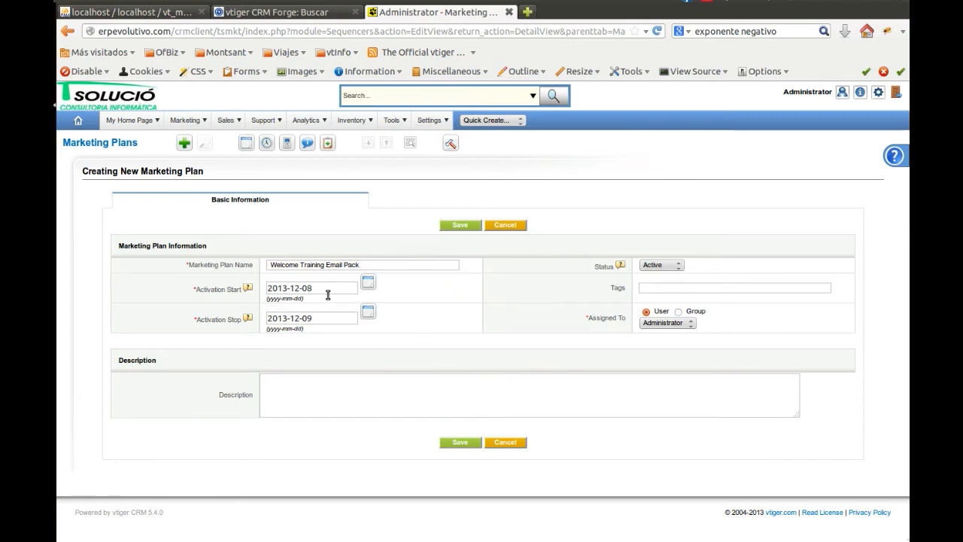
left_click(282, 318)
left_click(450, 225)
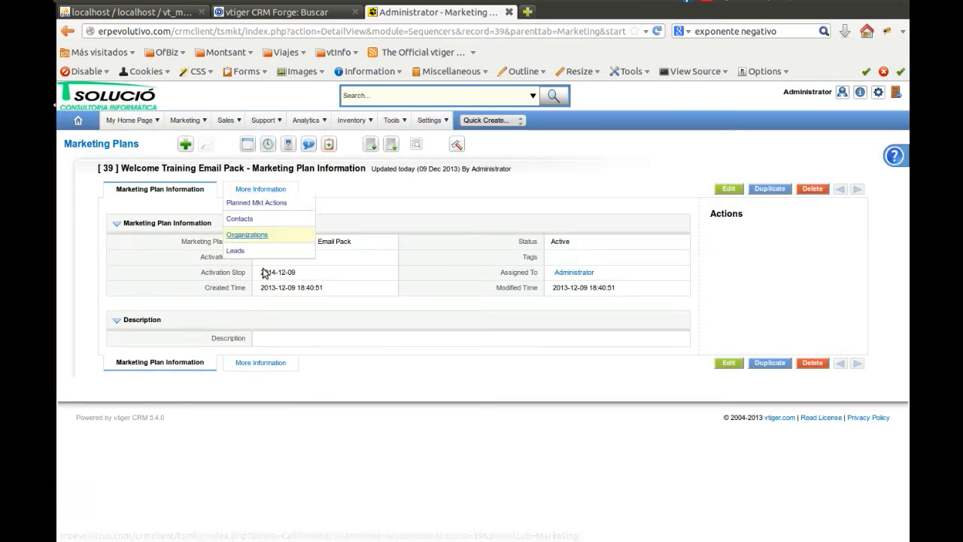
Examine the planned marketing actions and contacts related to the new marketing plan
left_click(265, 192)
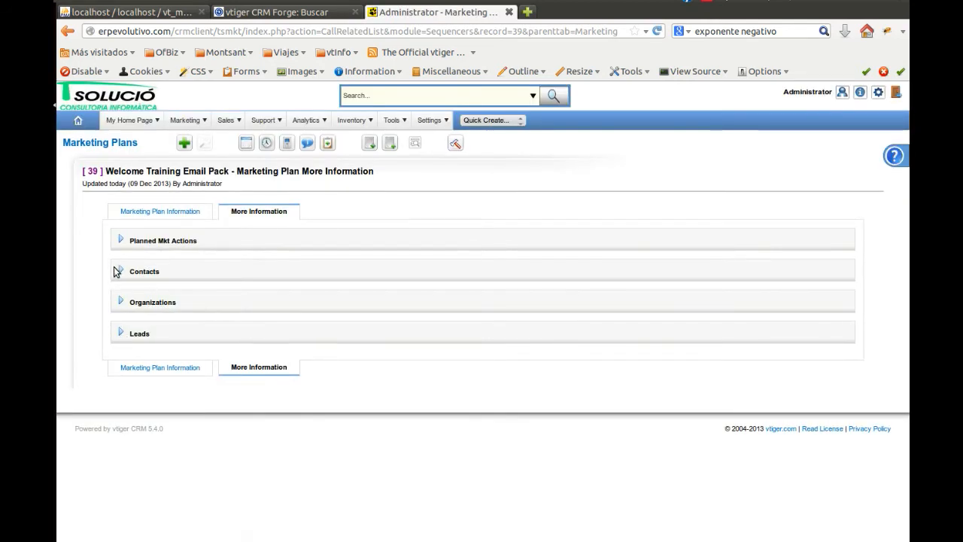
left_click(120, 272)
left_click(120, 239)
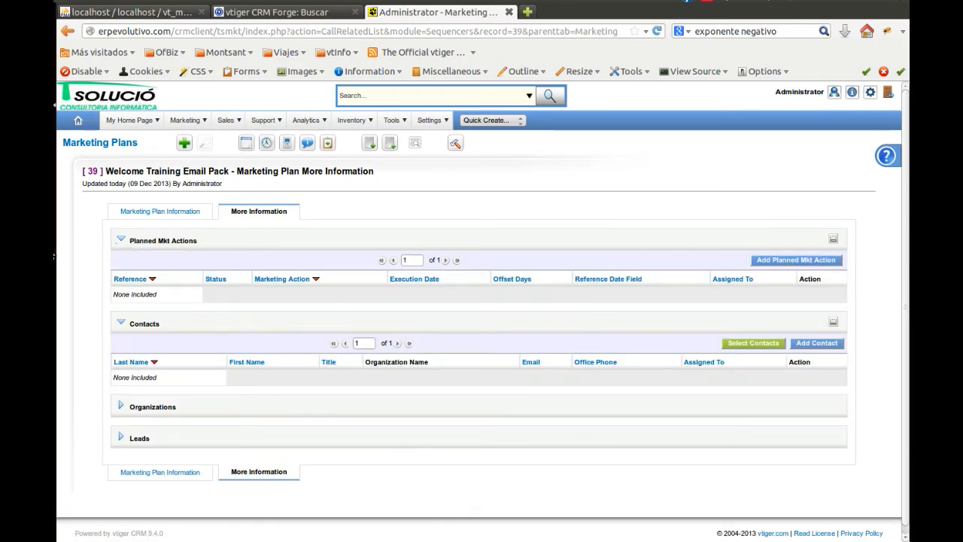
Review the list of marketing actions and the "First Welcome training email" planned action's details
mouse_move(194, 123)
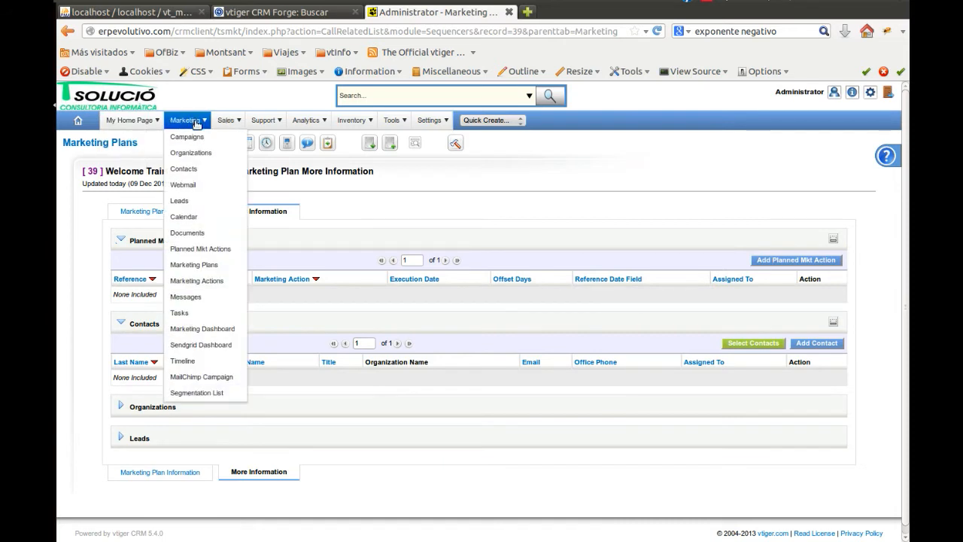
left_click(204, 282)
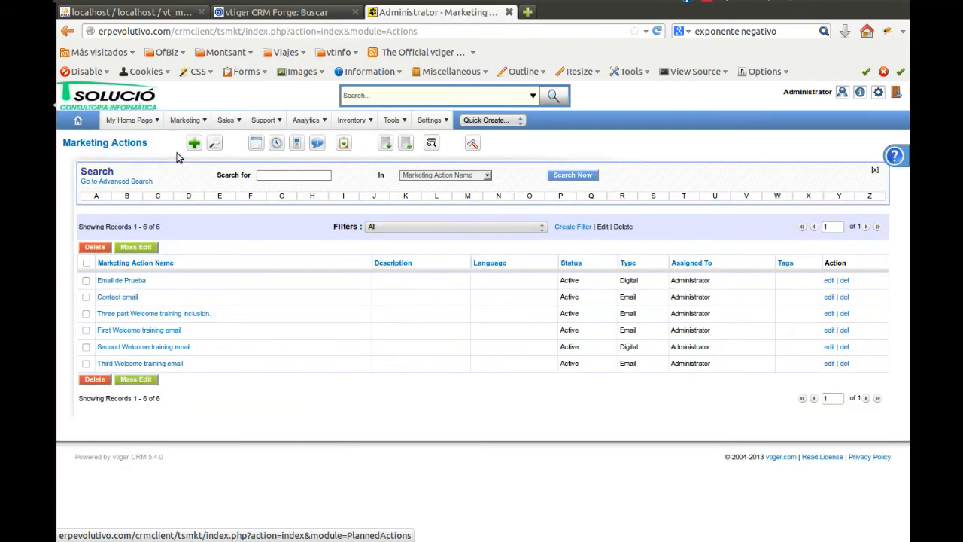
mouse_move(175, 121)
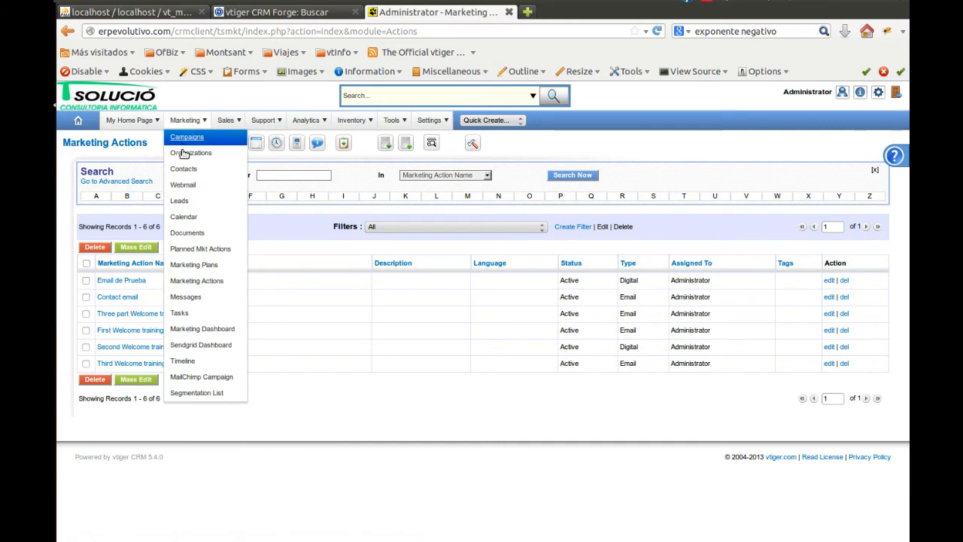
left_click(194, 248)
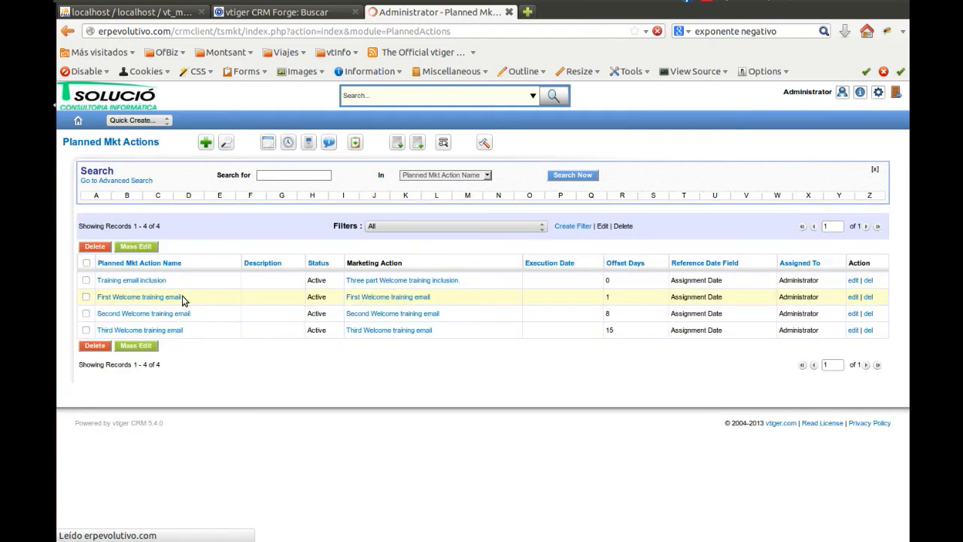
left_click(137, 299)
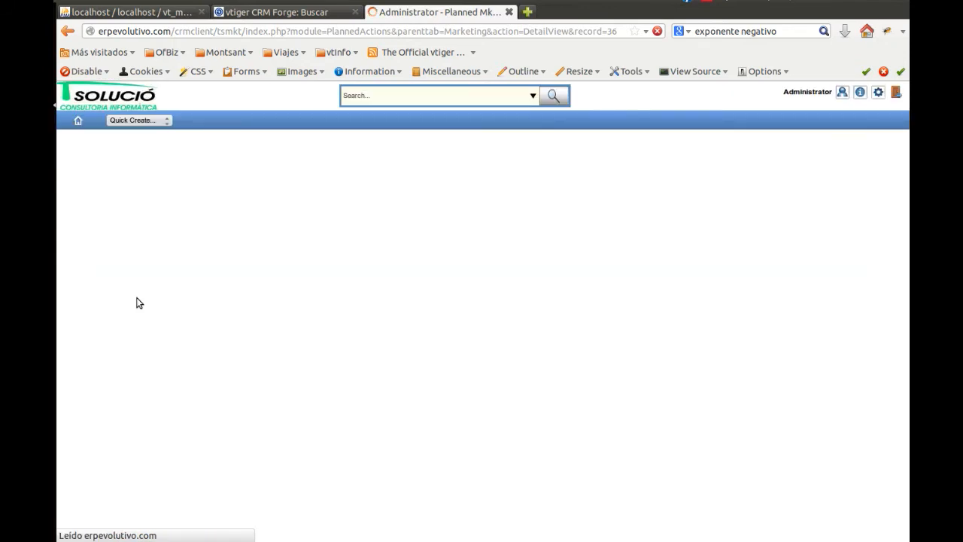
mouse_move(294, 190)
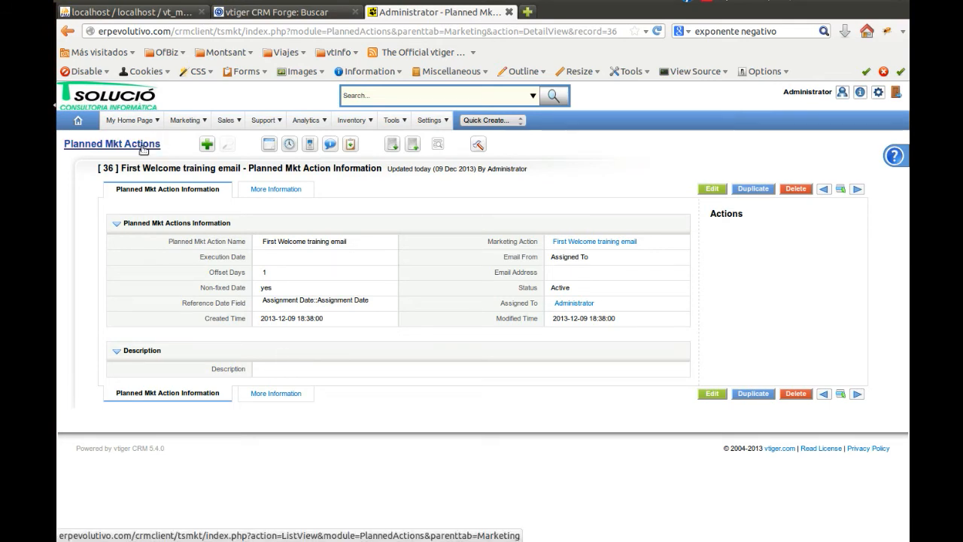
Reopen the "Welcome Training Email Pack" marketing plan and view its related planned marketing actions
mouse_move(184, 122)
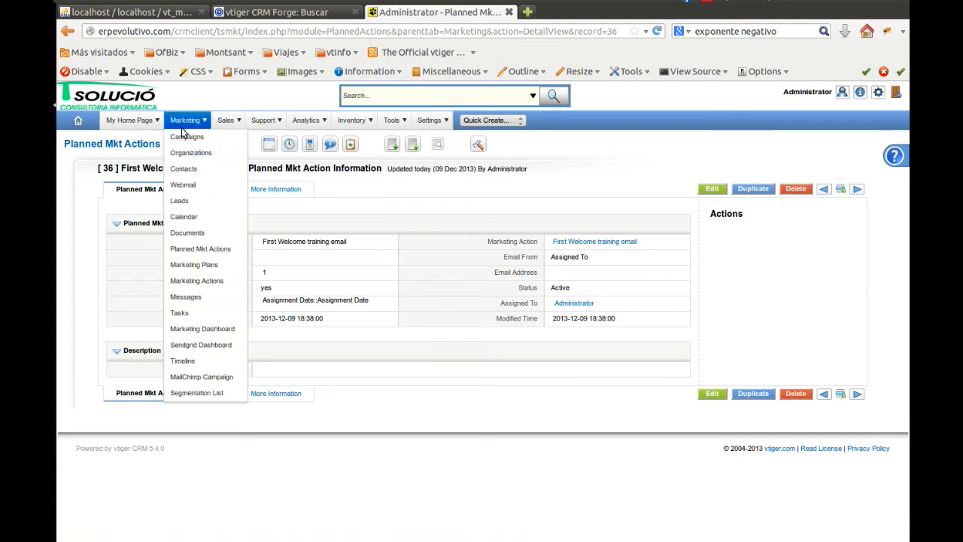
left_click(194, 264)
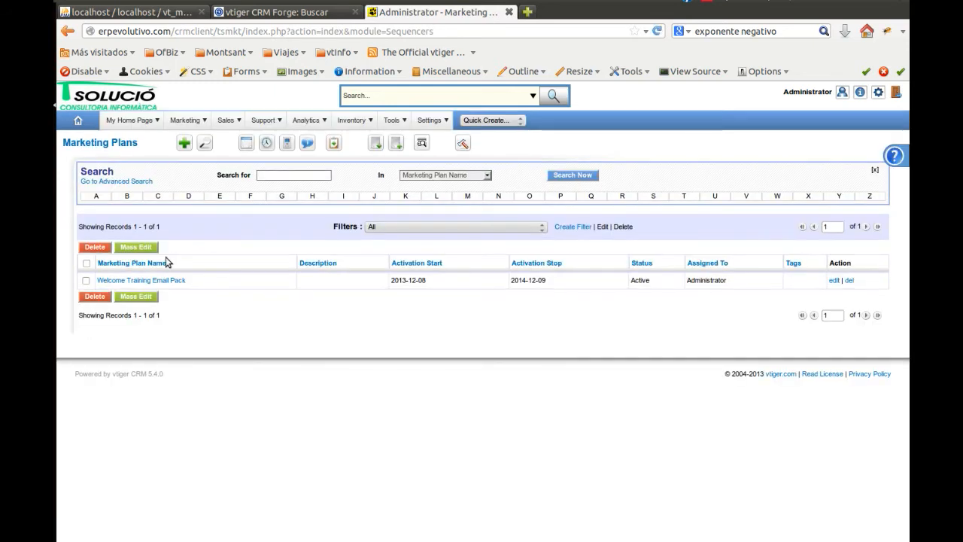
left_click(153, 283)
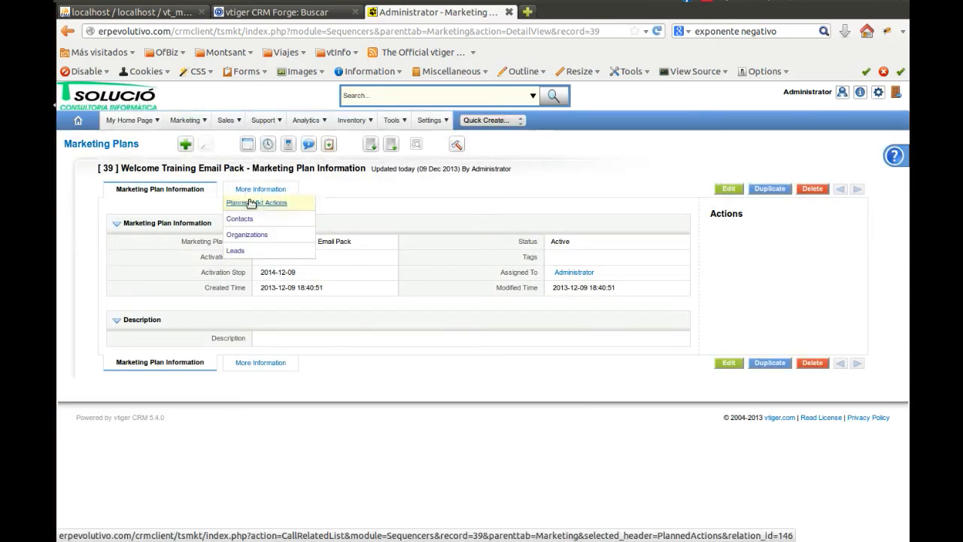
left_click(251, 203)
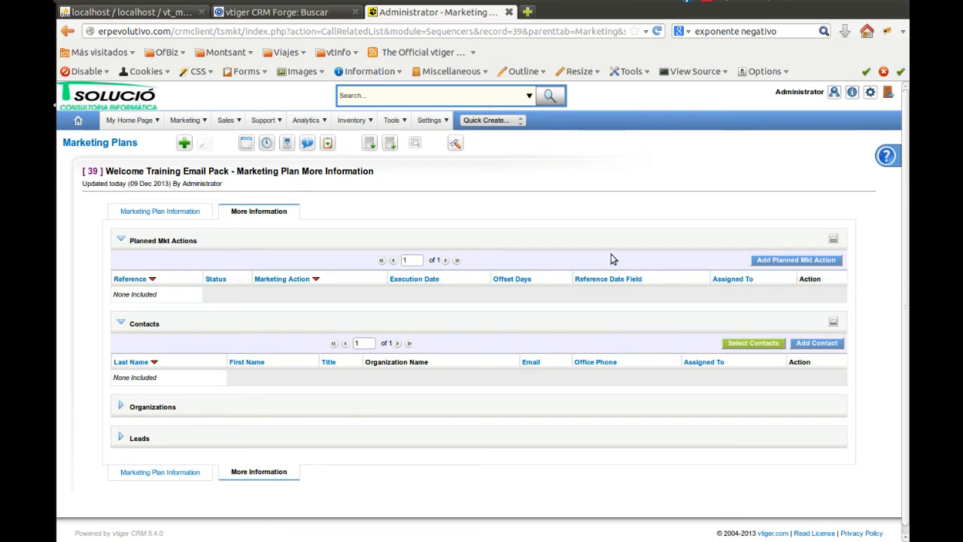
Review the list of planned marketing actions and open the list of available workflows in the CRM settings
mouse_move(184, 120)
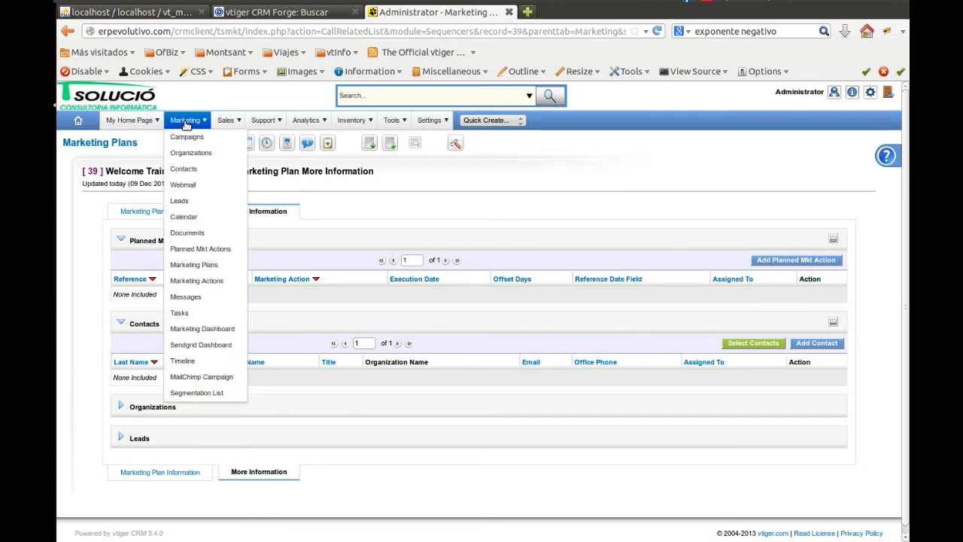
left_click(210, 252)
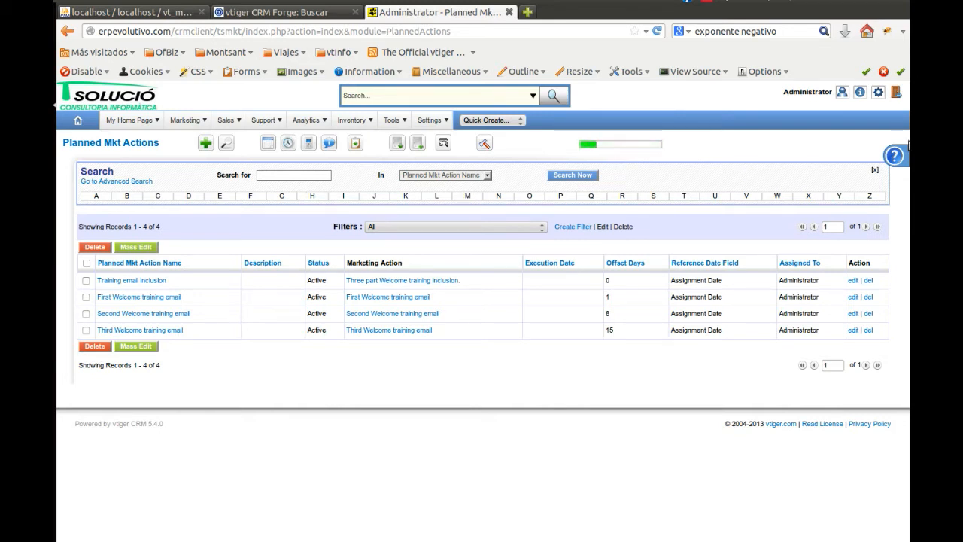
left_click(877, 92)
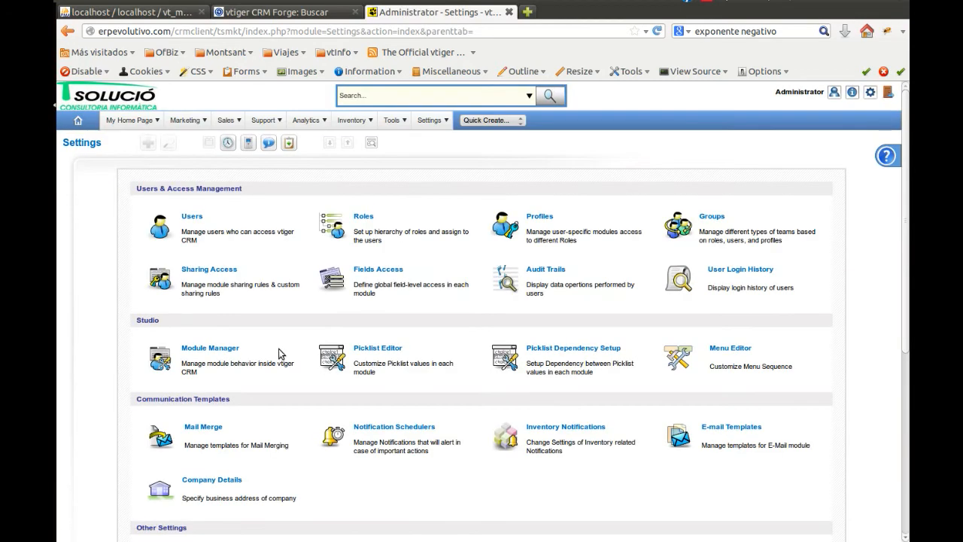
scroll(273, 336, "down", 1)
scroll(272, 336, "down", 5)
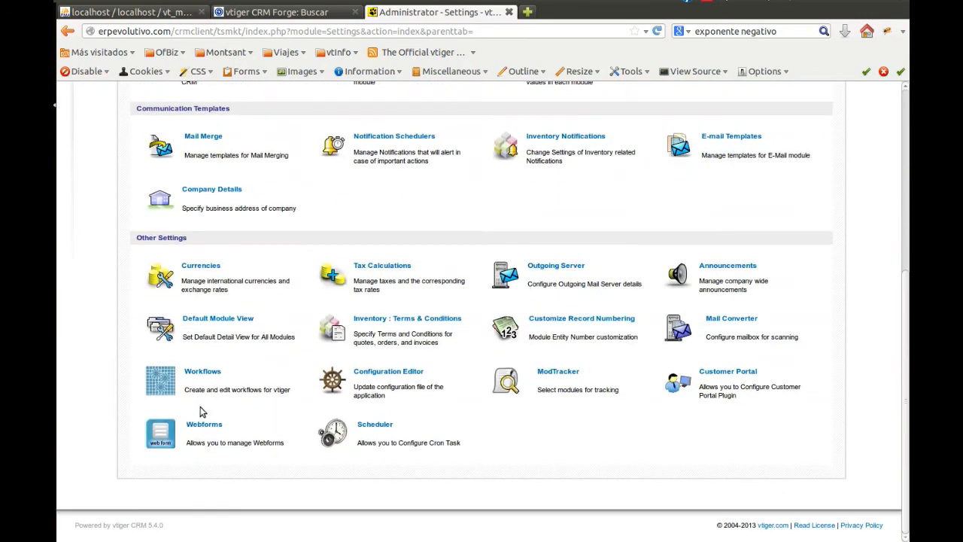
left_click(203, 371)
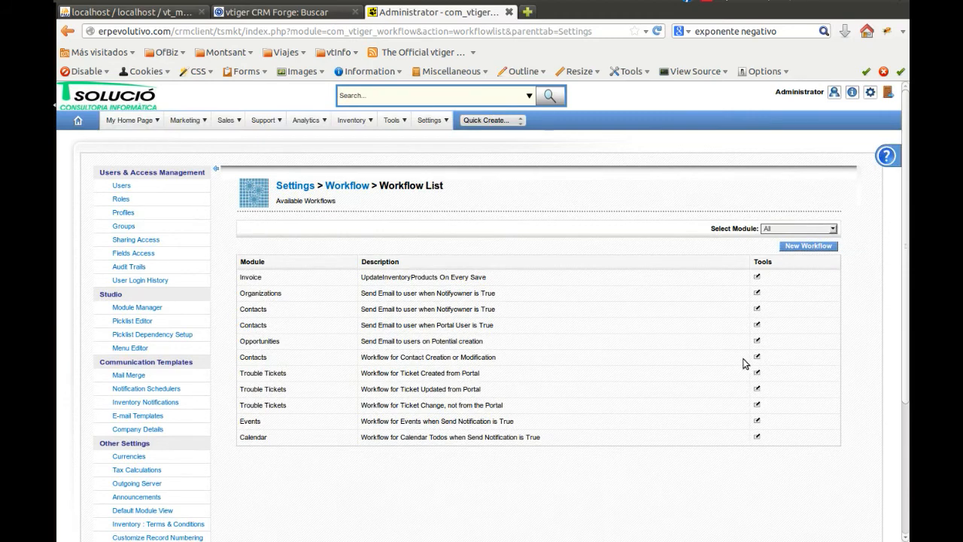
Create a new workflow for the Messages module
left_click(793, 249)
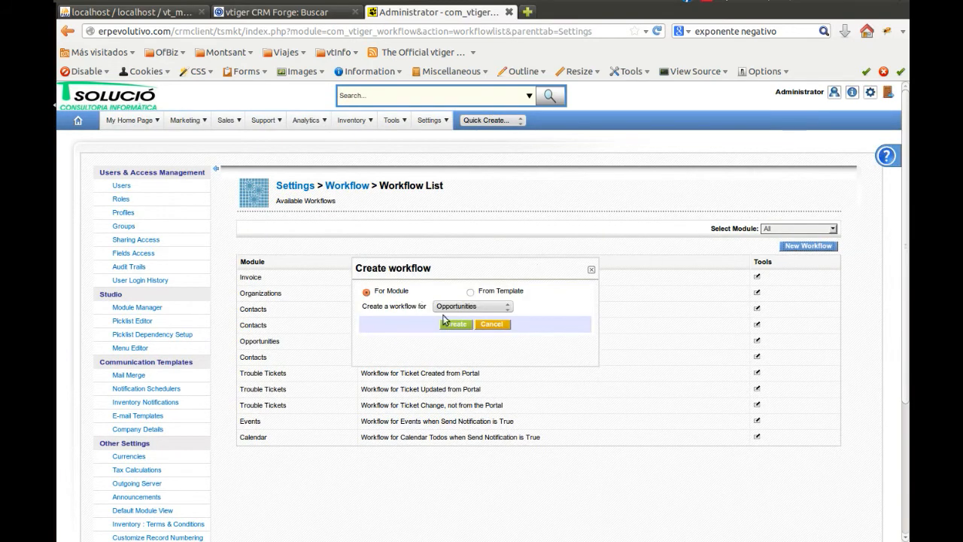
left_click(485, 307)
scroll(484, 346, "down", 4)
scroll(486, 360, "down", 3)
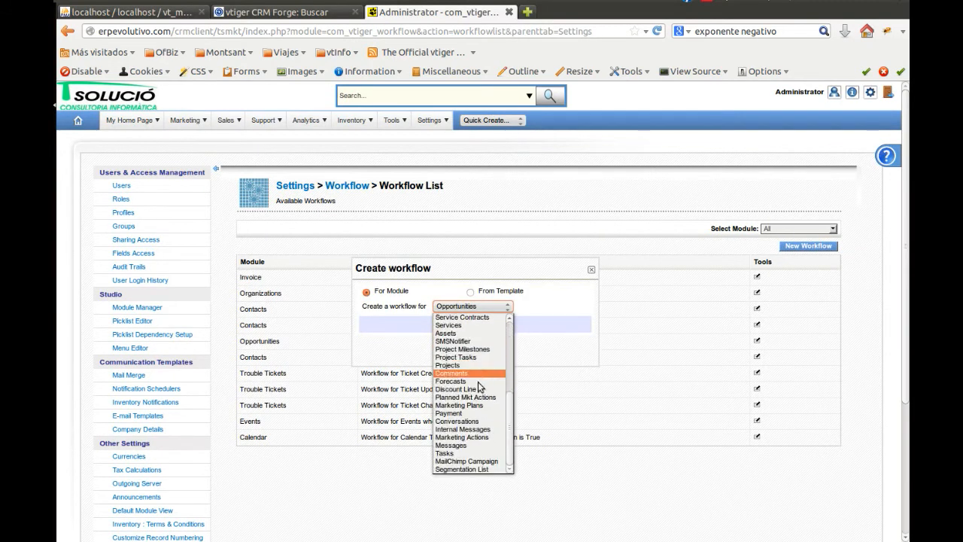
left_click(478, 446)
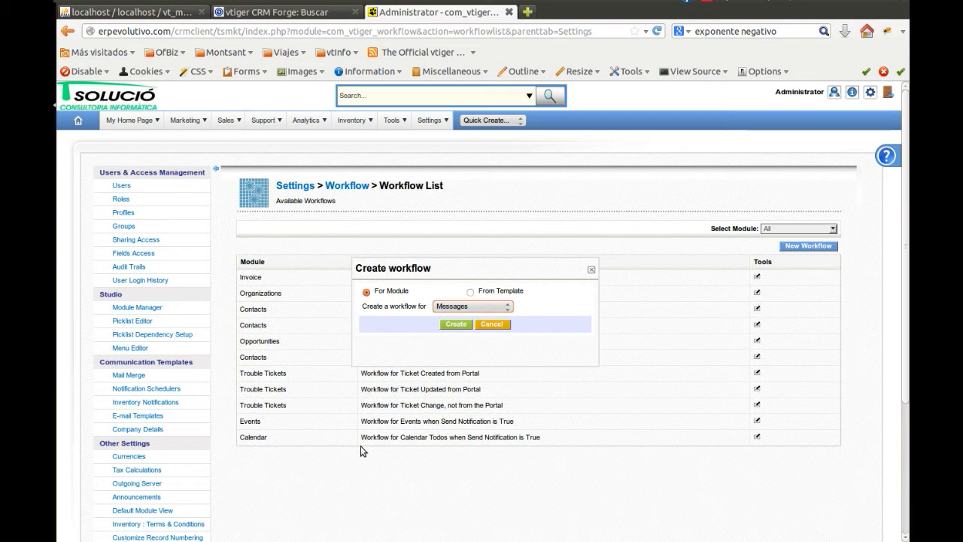
left_click(508, 306)
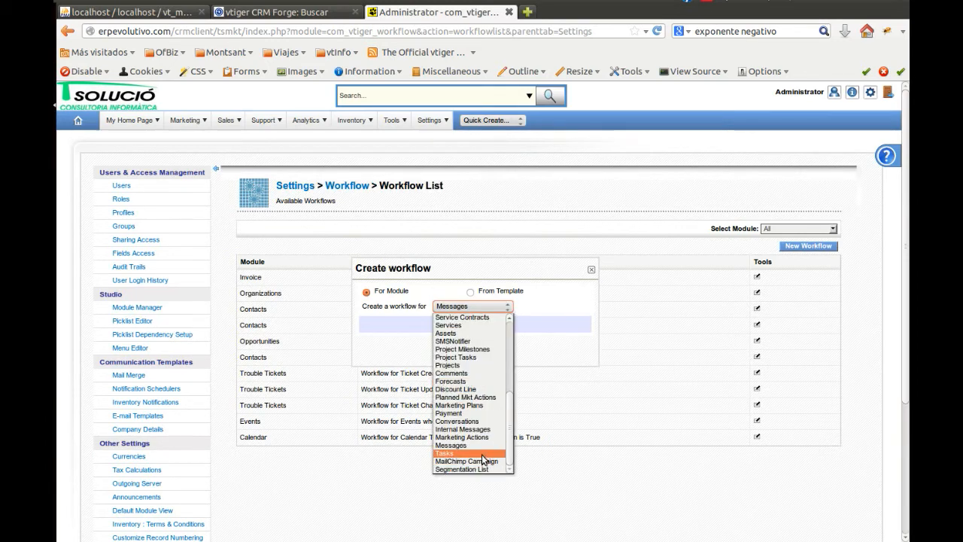
left_click(519, 320)
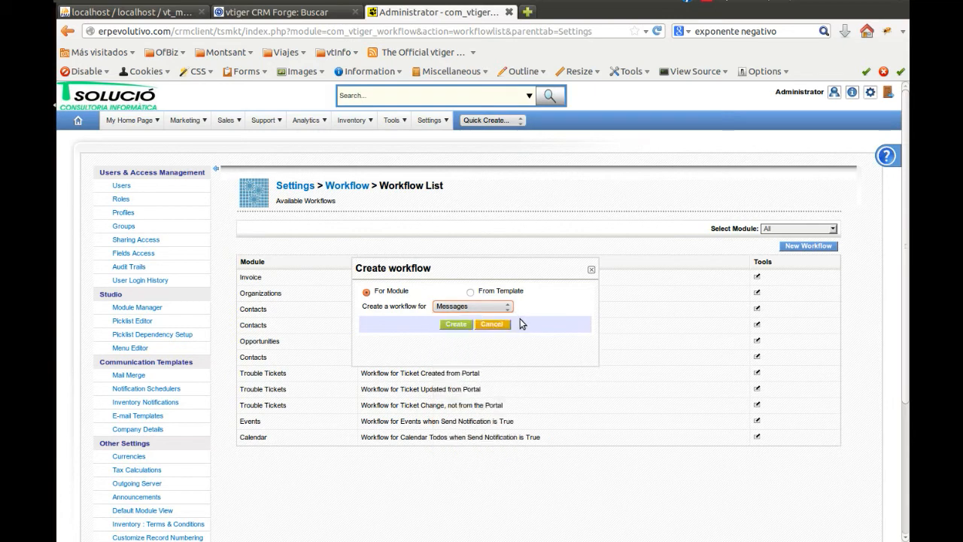
left_click(454, 325)
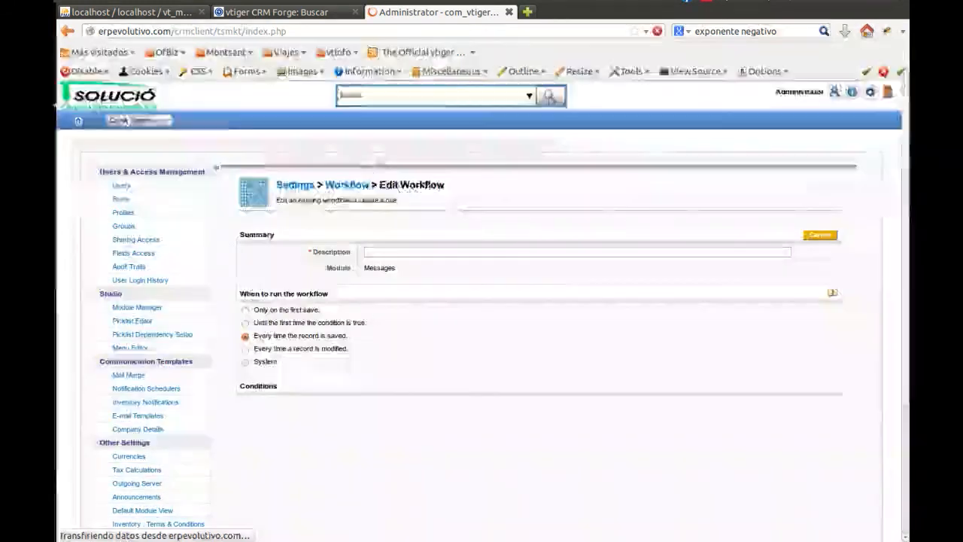
Describe the workflow as "Ask for permission to send training emails", run it every time a record is modified, and save it
left_click(400, 256)
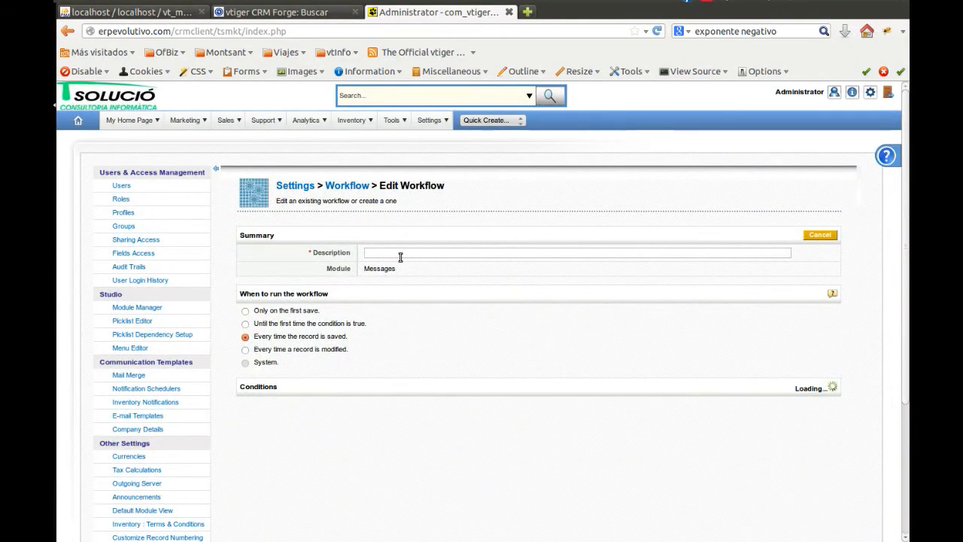
type("Ask for")
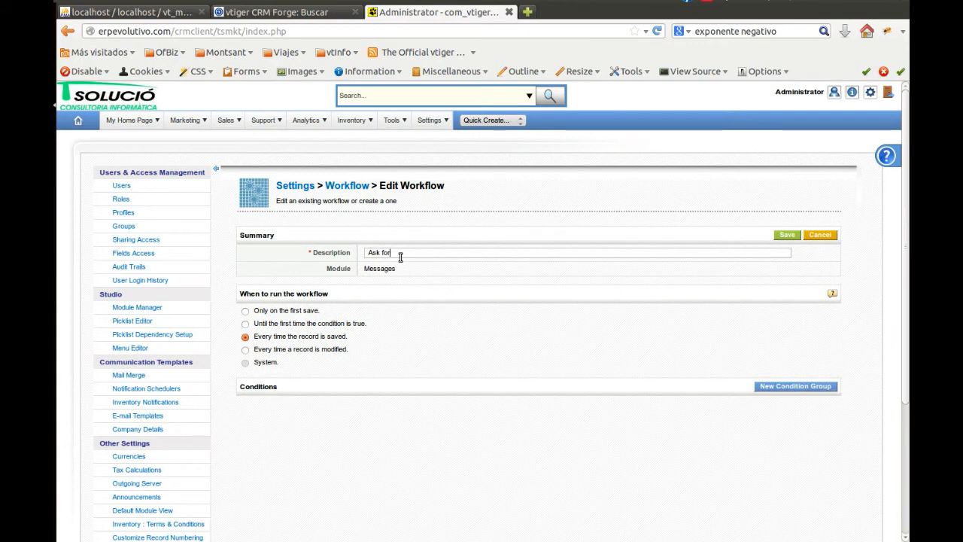
type(" permisionon to send training emails")
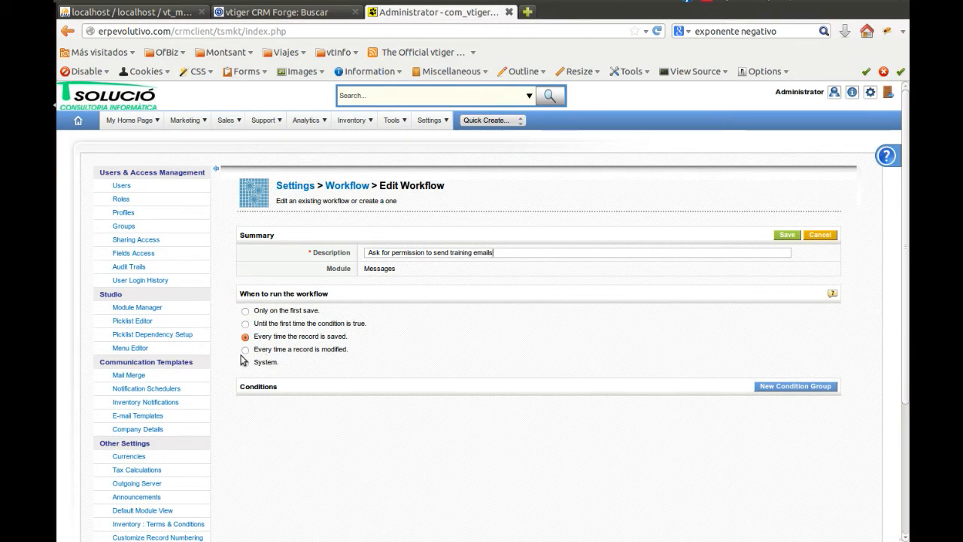
left_click(246, 350)
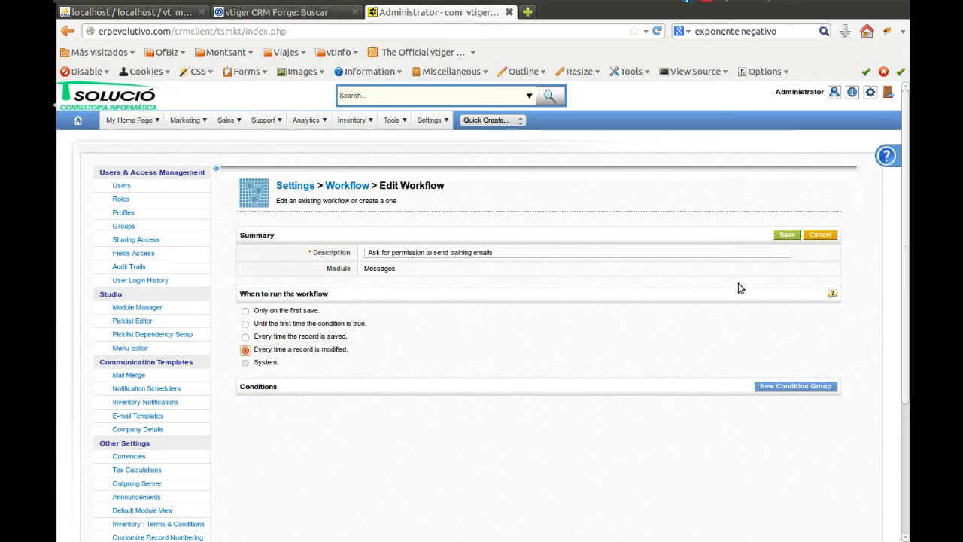
left_click(786, 235)
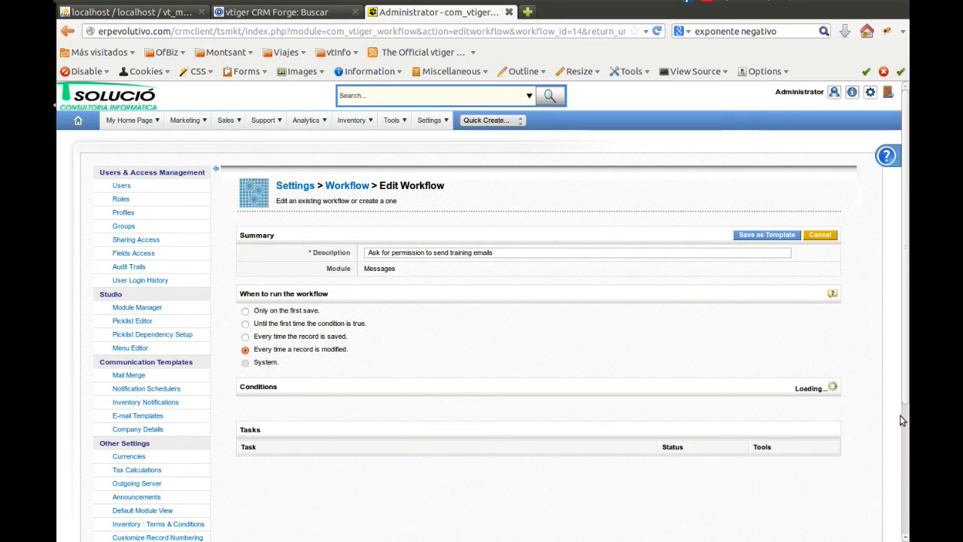
Create a new task of type Add/Del Planned Action in the permission workflow
left_click(813, 427)
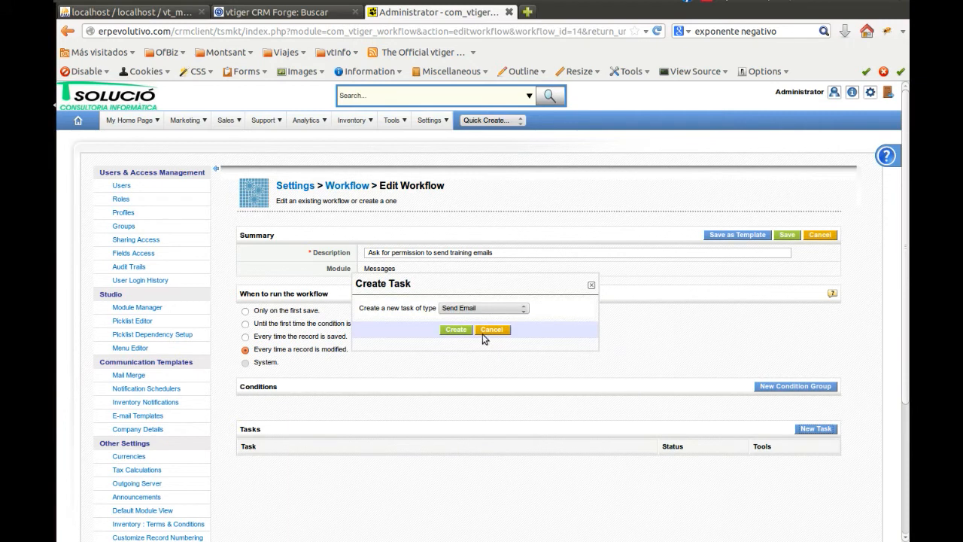
left_click(504, 309)
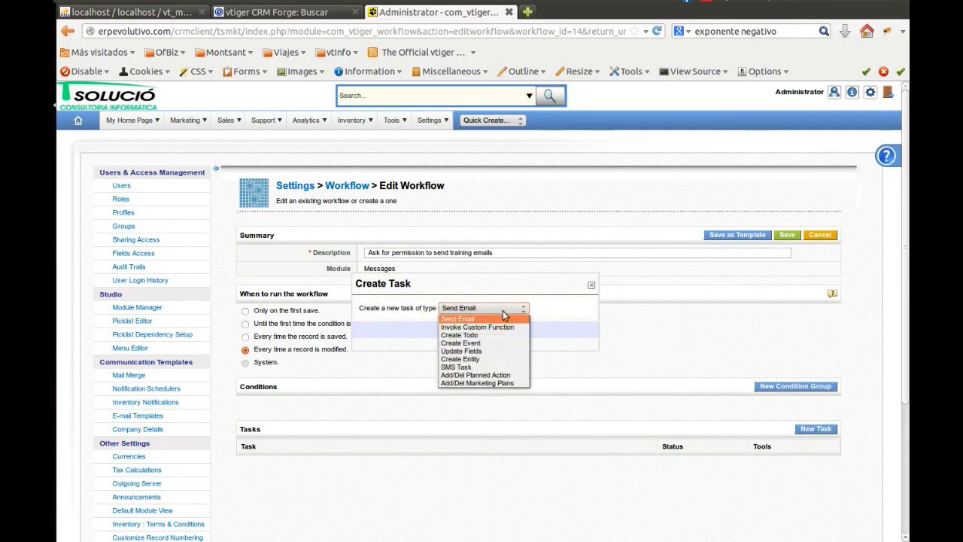
left_click(507, 375)
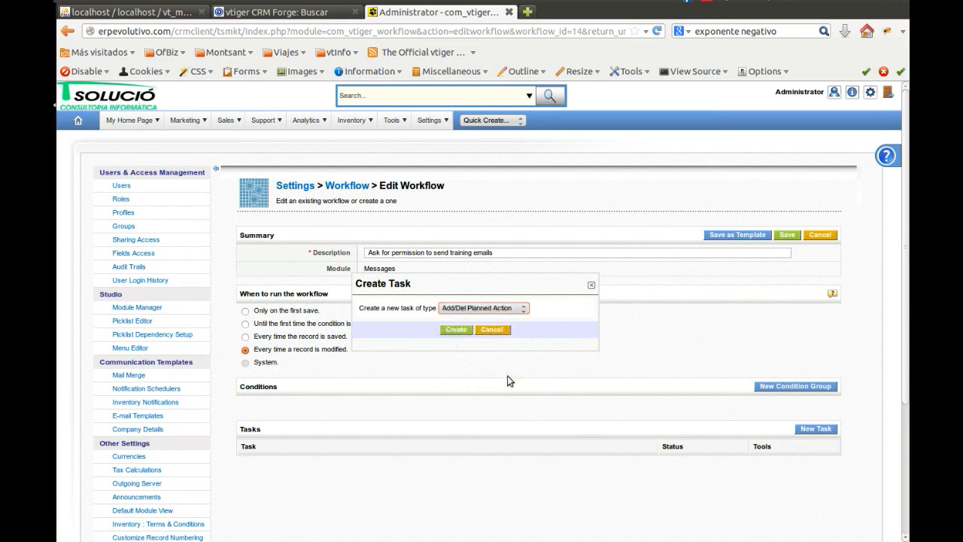
left_click(462, 331)
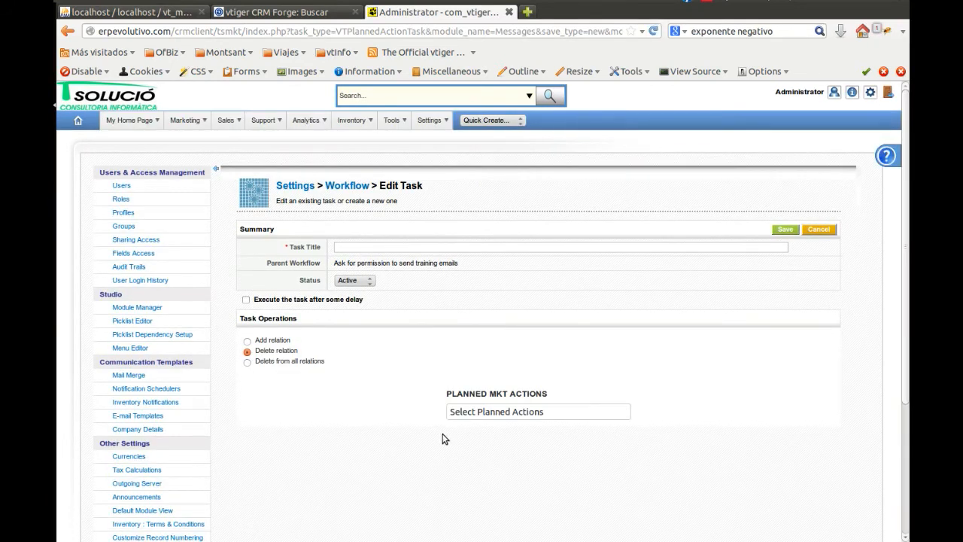
Set the task to add a relation to the "Training email inclusion" planned action, title it "Ask for permission", and save it
left_click(247, 340)
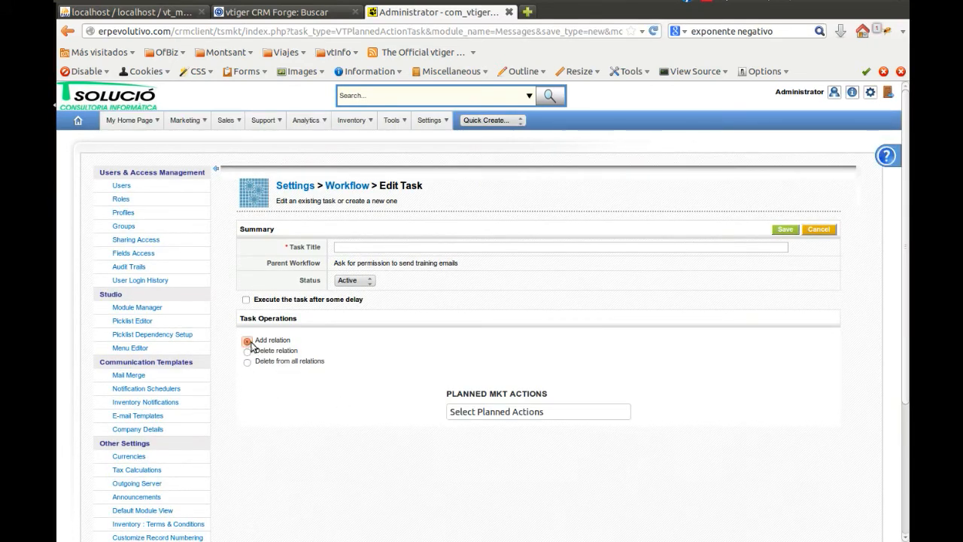
left_click(565, 413)
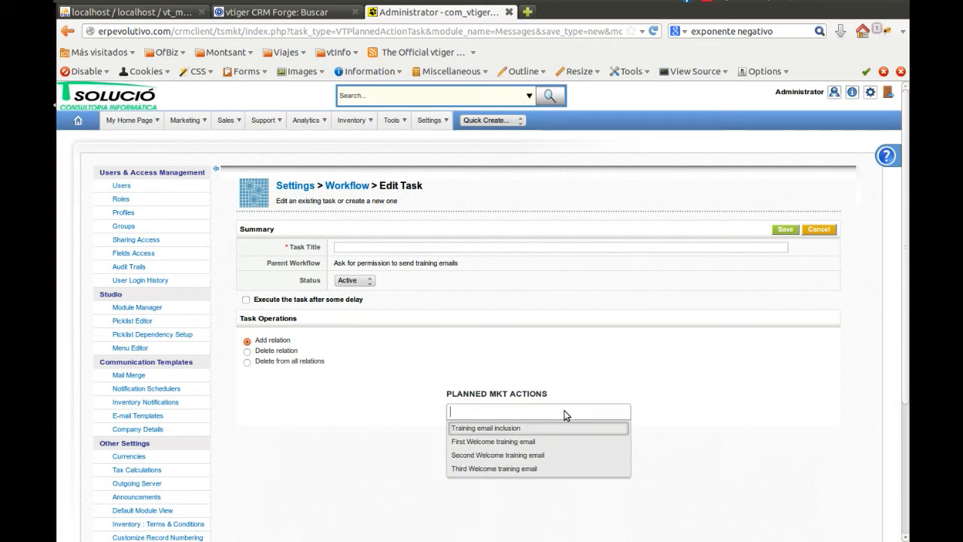
left_click(562, 429)
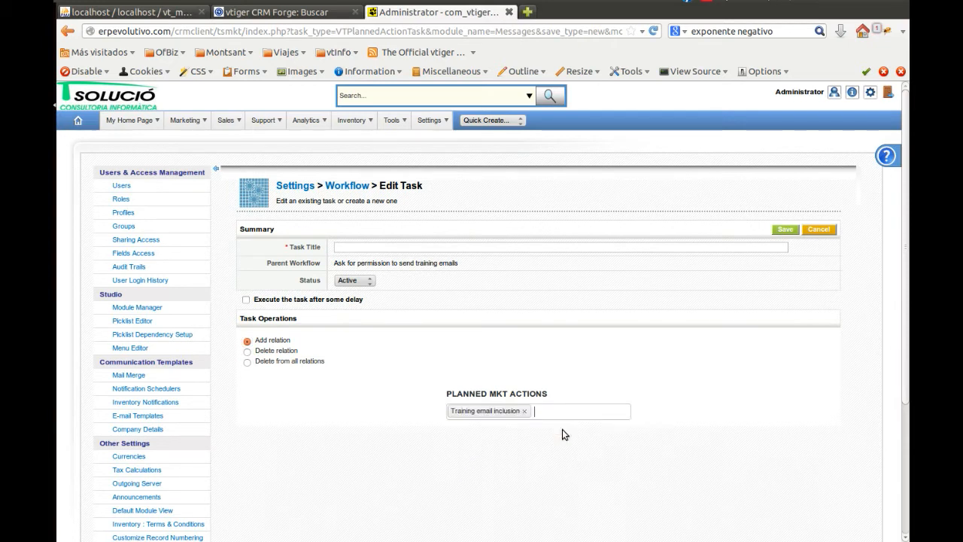
left_click(402, 247)
type("As")
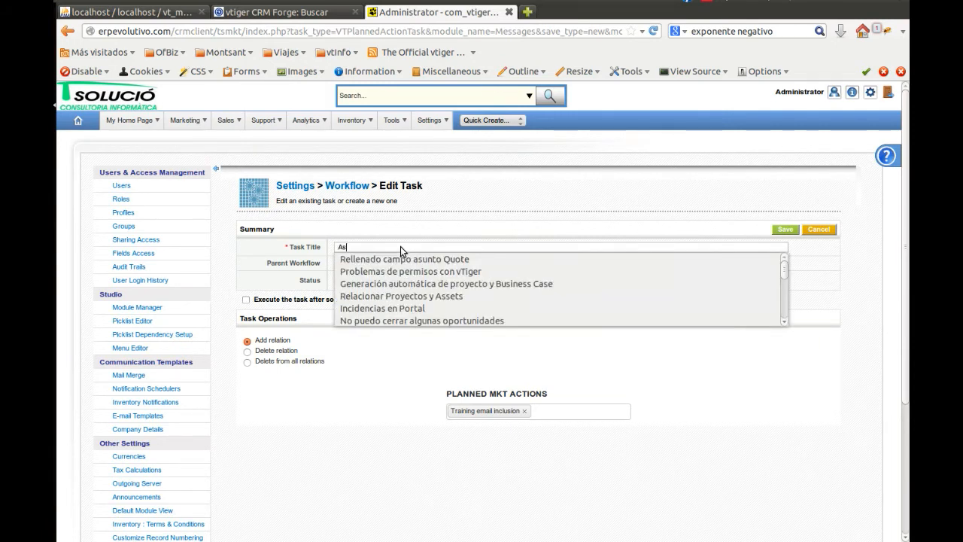
type("k for permission")
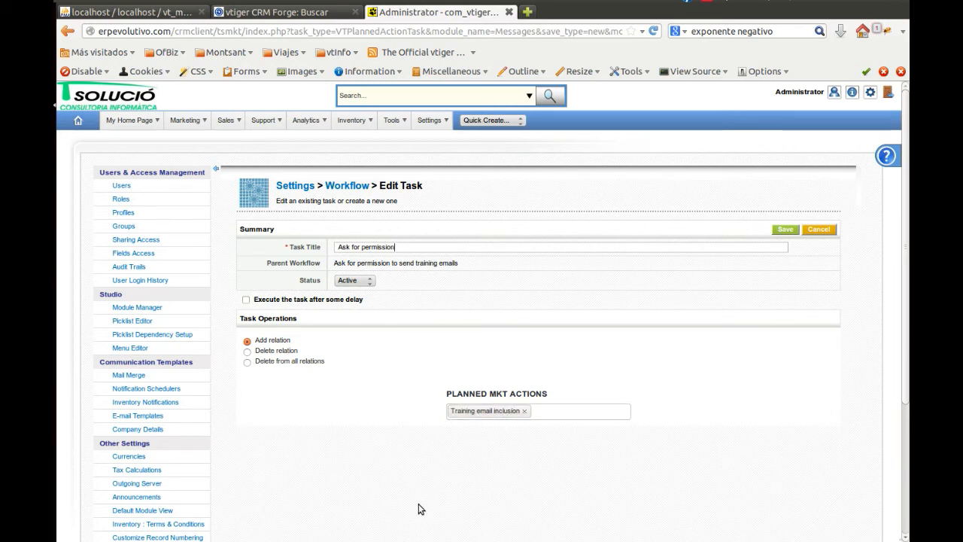
left_click(782, 230)
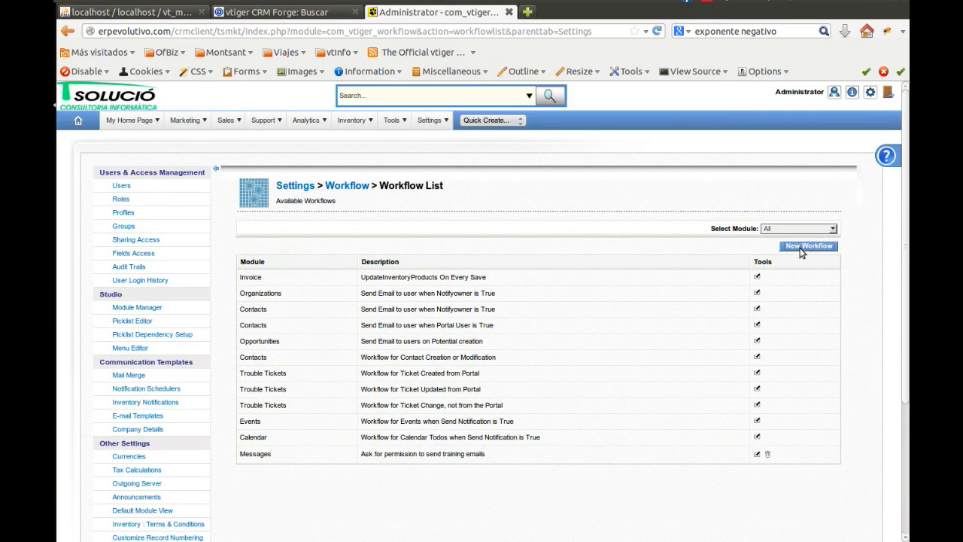
Create and save a second Messages workflow described as "Three part training emails" that runs every time a record is modified
left_click(802, 248)
left_click(437, 306)
scroll(461, 449, "down", 3)
left_click(463, 453)
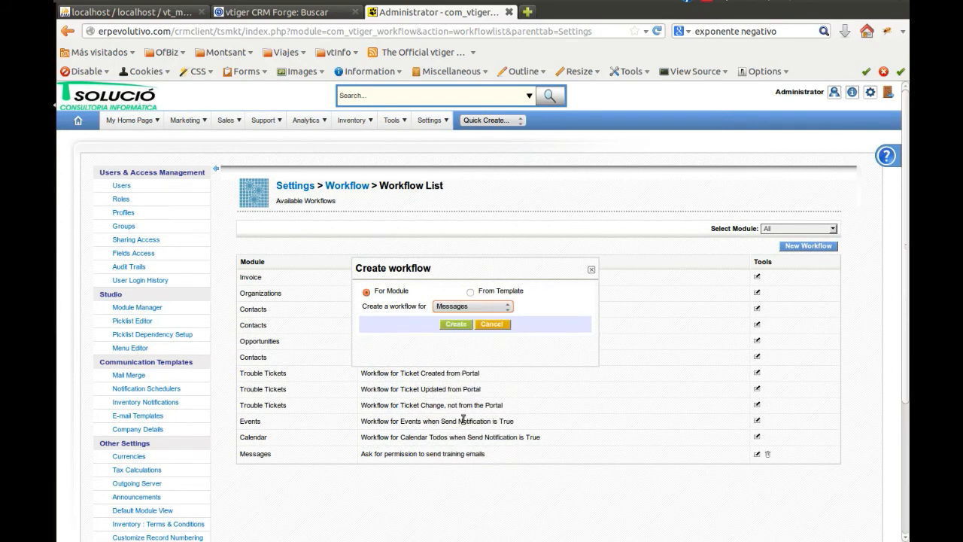
left_click(455, 325)
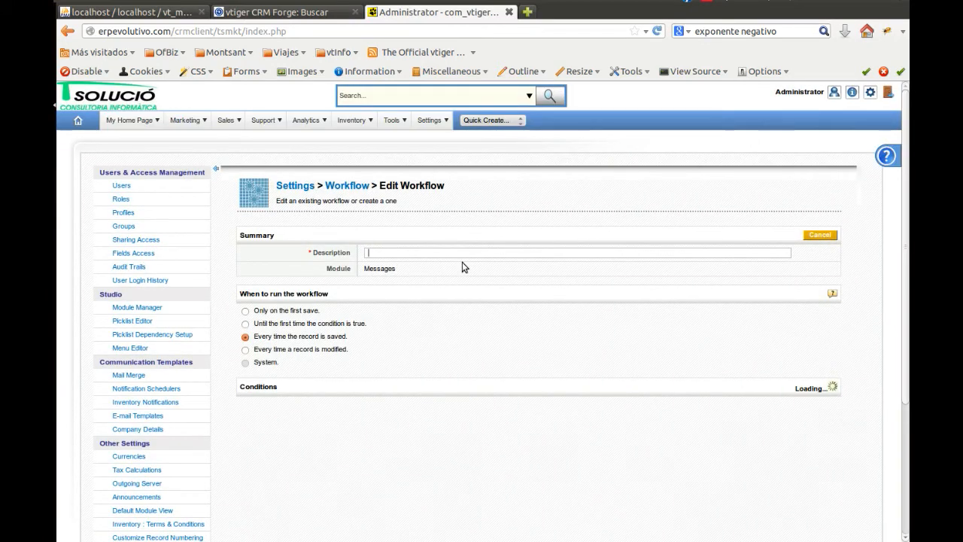
type("Three part training emails")
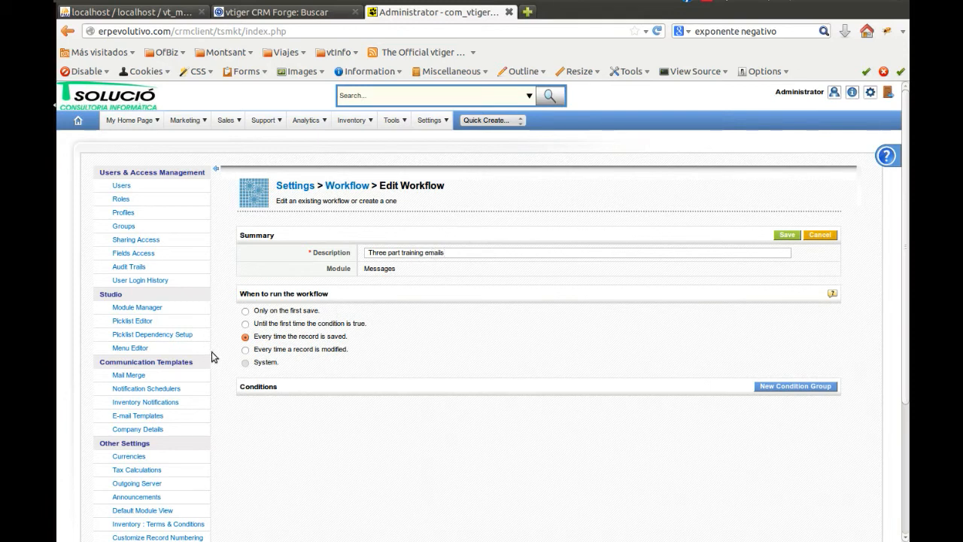
left_click(245, 349)
left_click(786, 236)
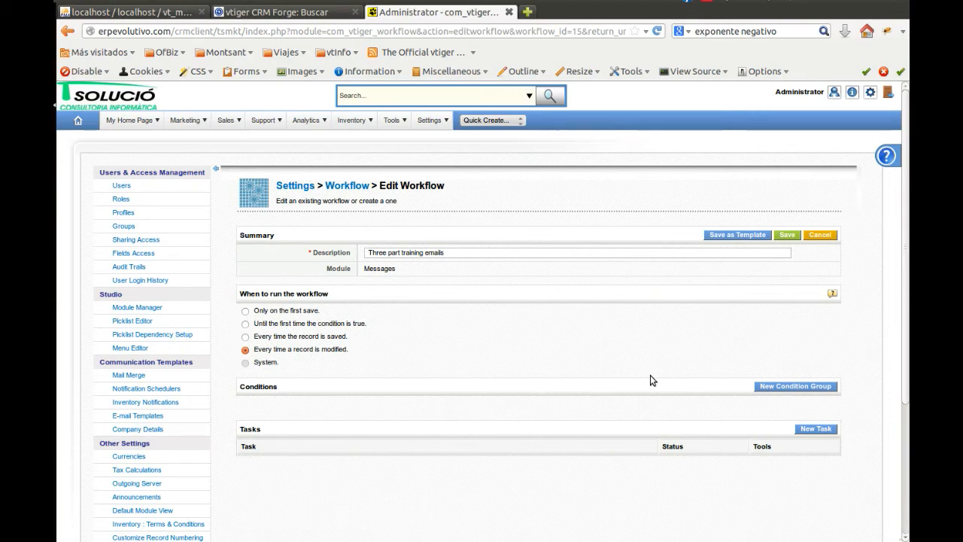
Add a condition group to the "Three part training emails" workflow requiring Clicked equal to 1
left_click(786, 385)
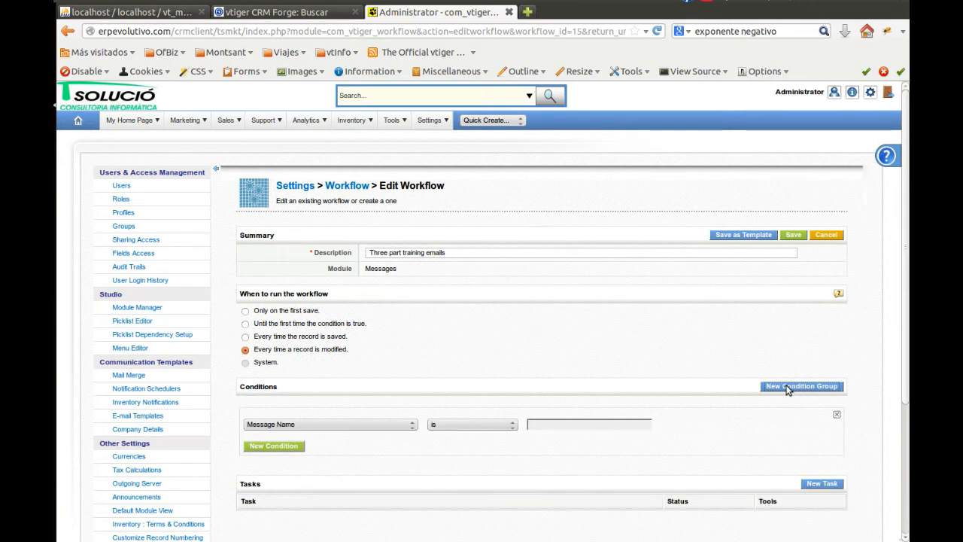
left_click(279, 426)
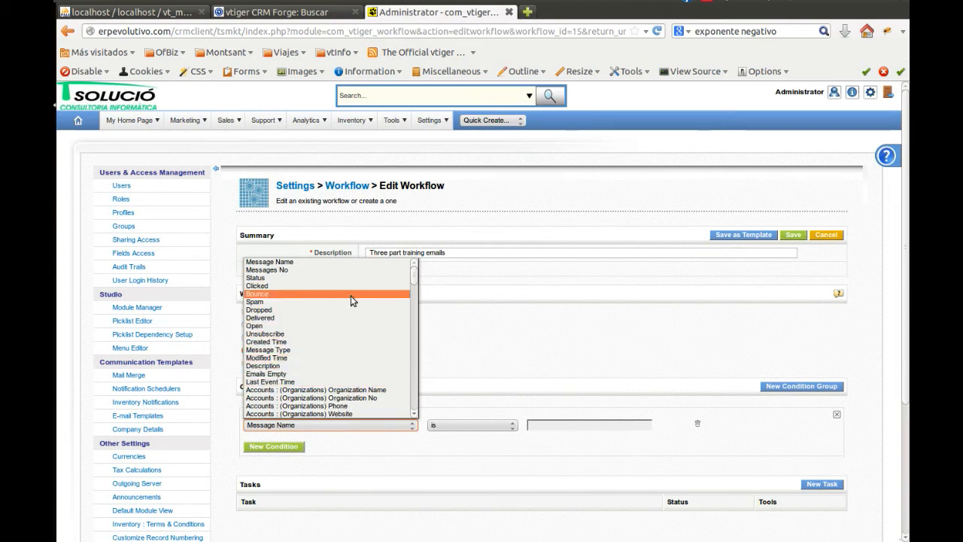
key("Escape")
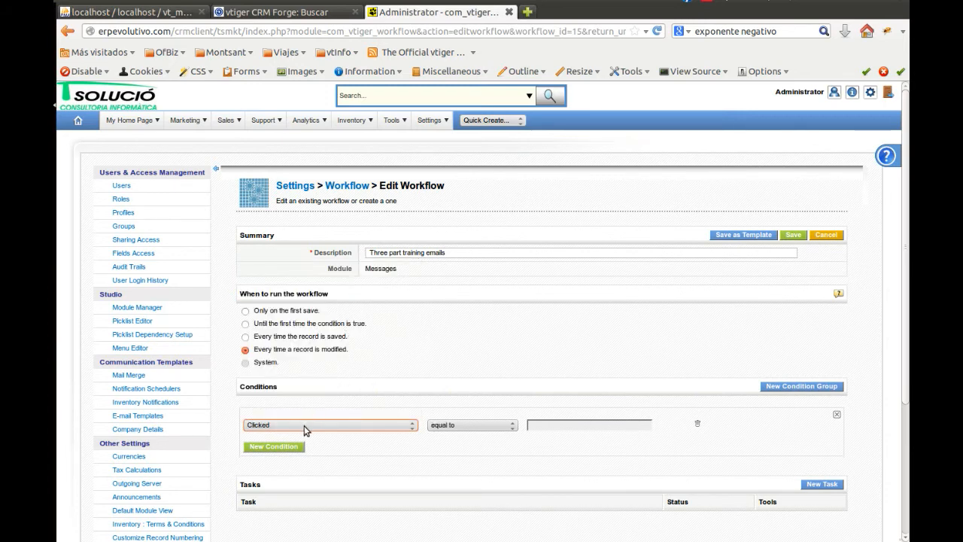
left_click(548, 427)
type("1q0")
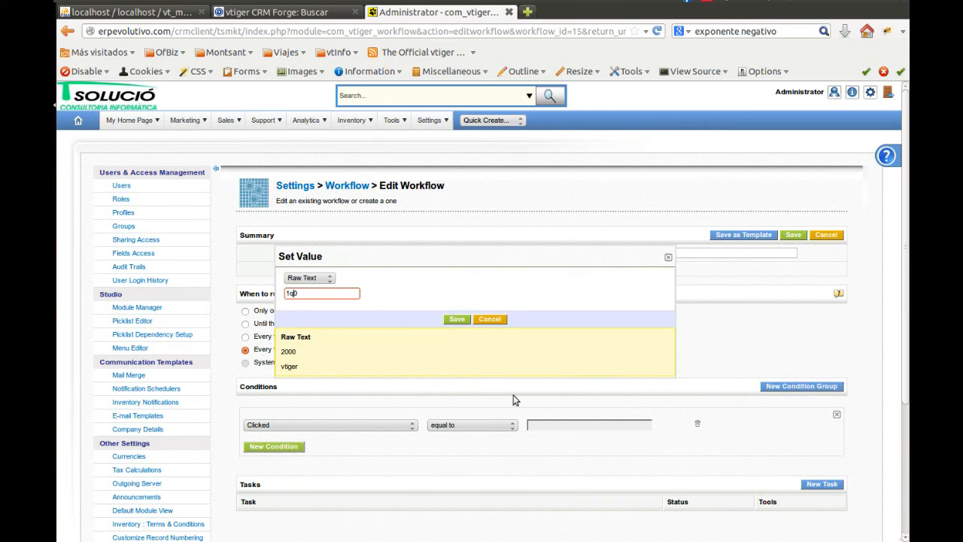
left_click(333, 280)
left_click(316, 305)
left_click(331, 301)
type("1")
left_click(457, 345)
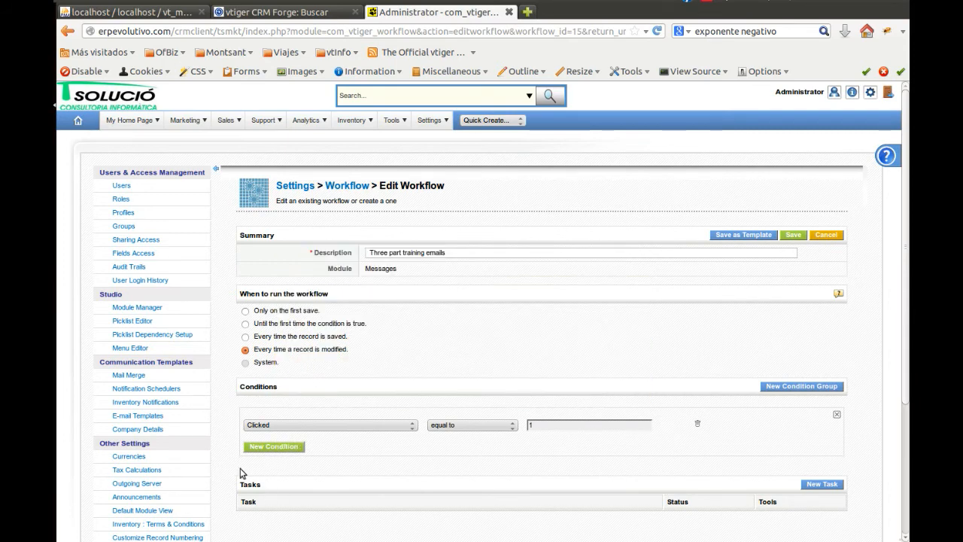
Add a second condition requiring Description to contain "thankyou" to the "Three part training emails" workflow and save the workflow
left_click(271, 447)
left_click(274, 448)
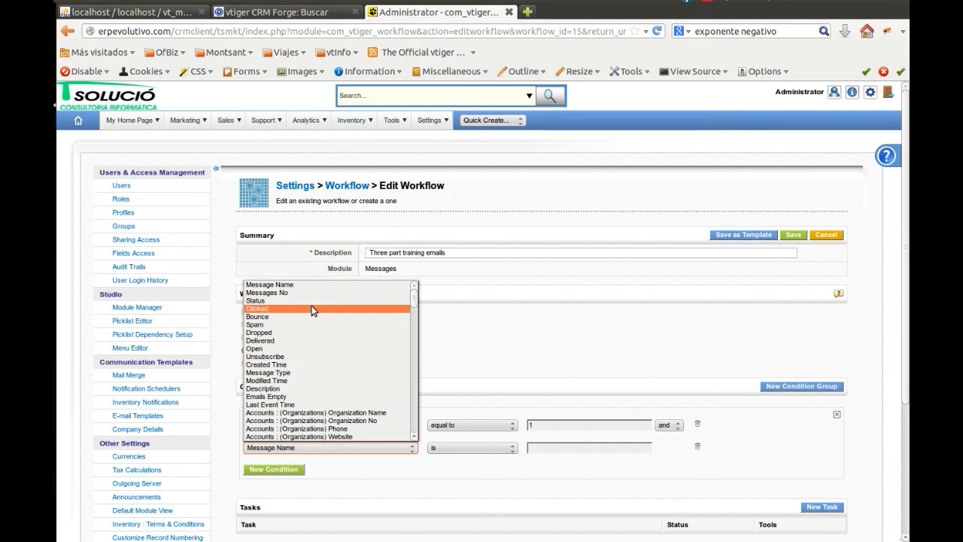
left_click(315, 388)
left_click(467, 448)
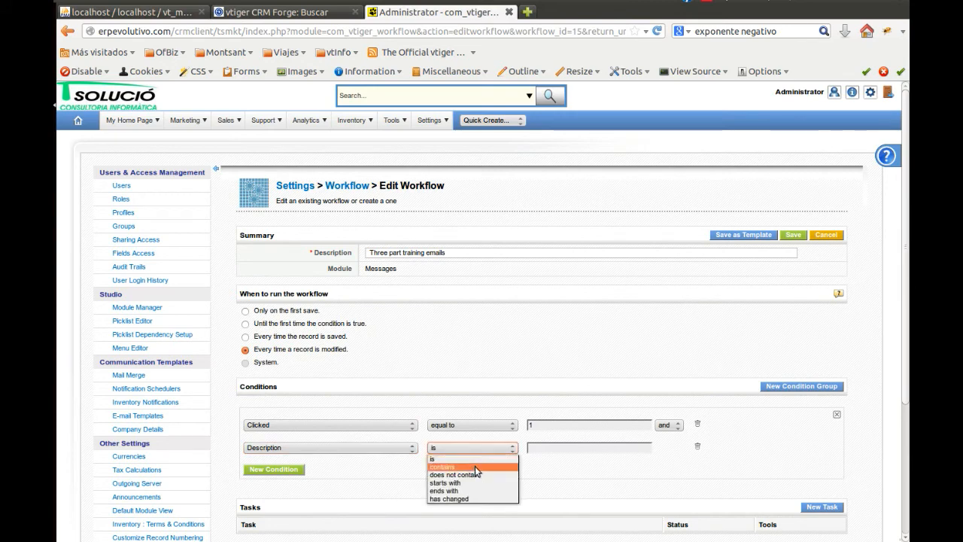
left_click(474, 466)
left_click(589, 448)
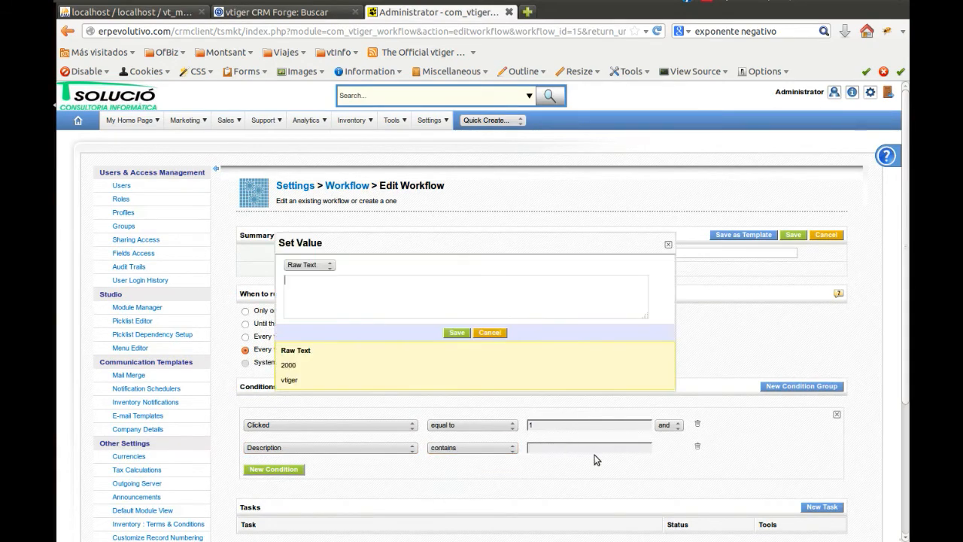
type("thankyou")
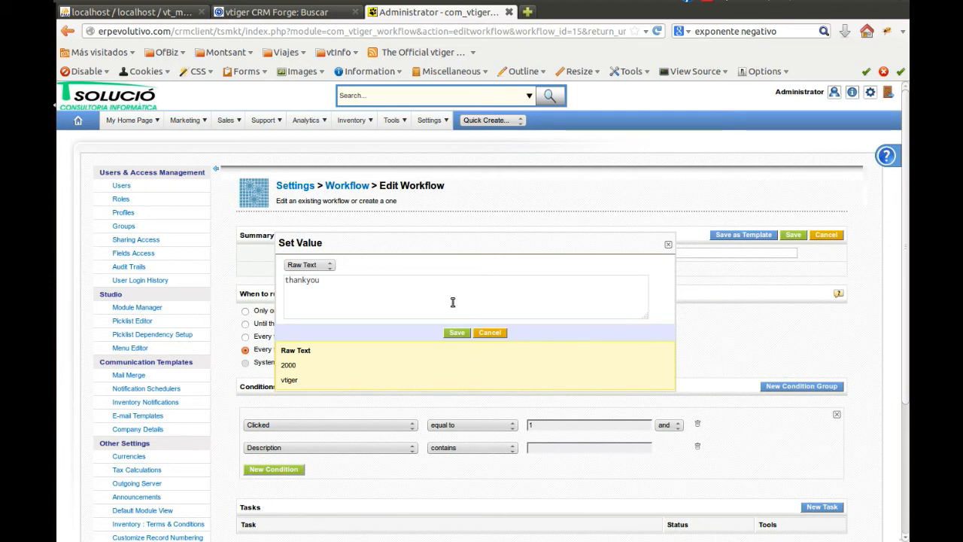
left_click(455, 331)
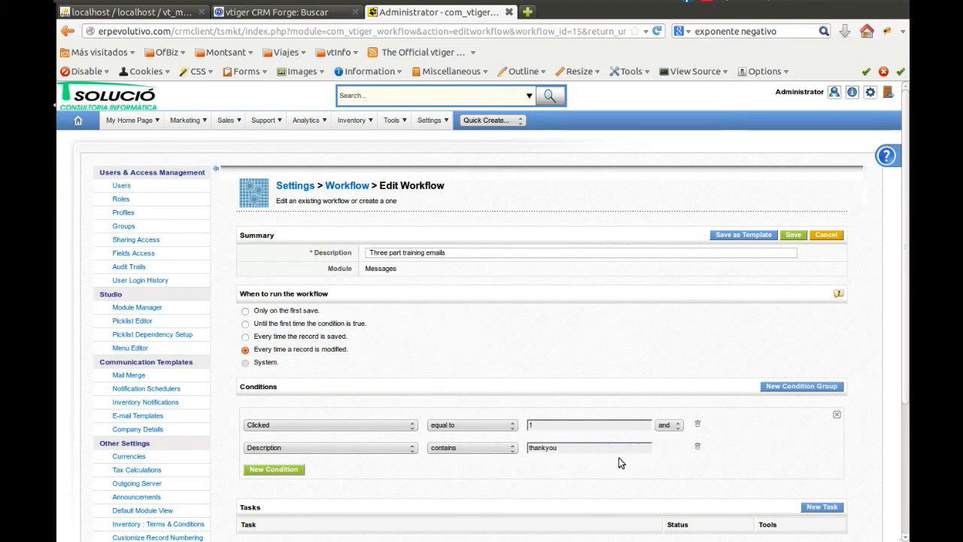
left_click(793, 236)
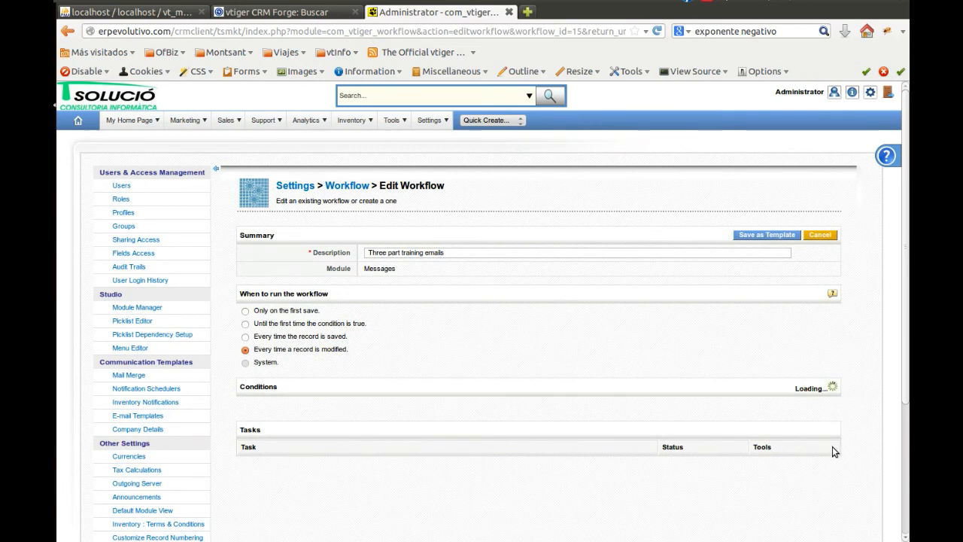
Create a new task of type Add/Del Planned Action in the "Three part training emails" workflow
left_click(822, 508)
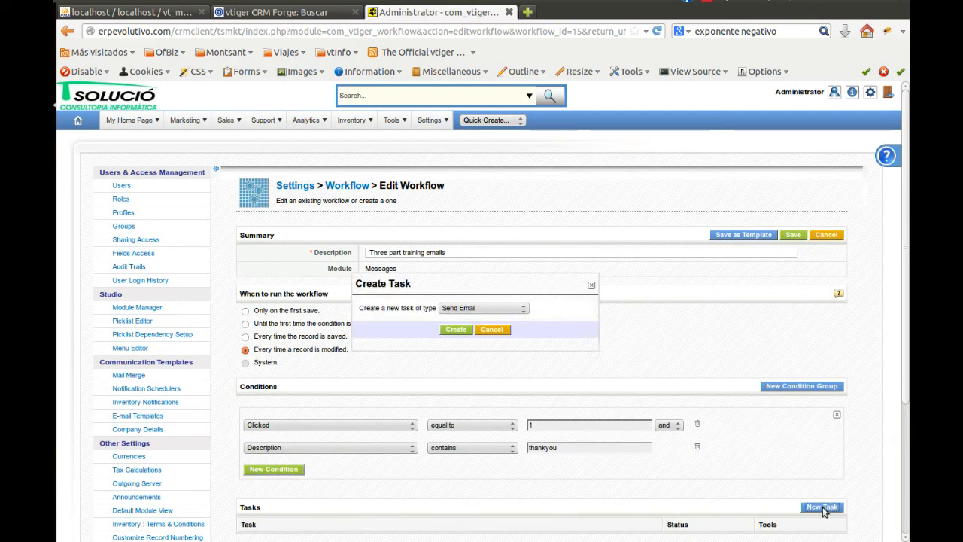
left_click(500, 310)
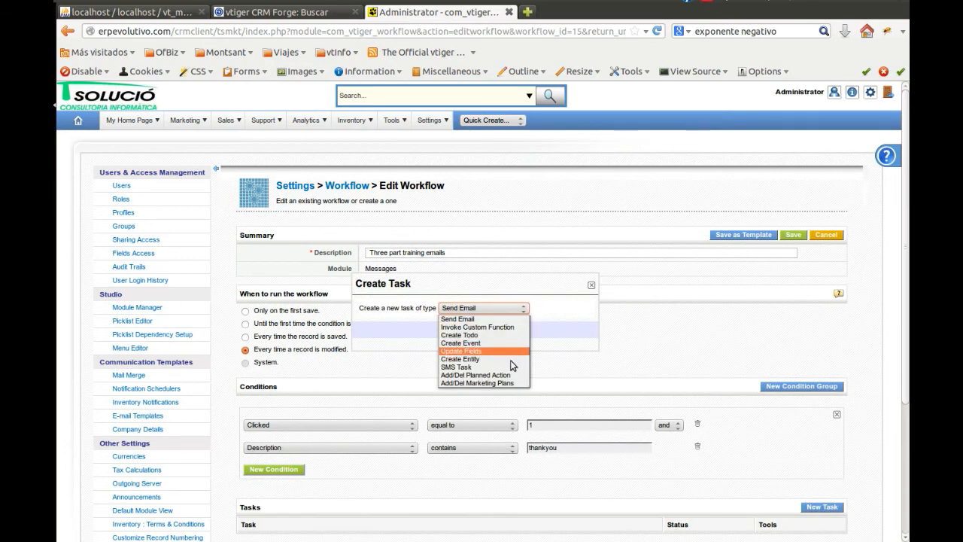
left_click(476, 375)
left_click(455, 330)
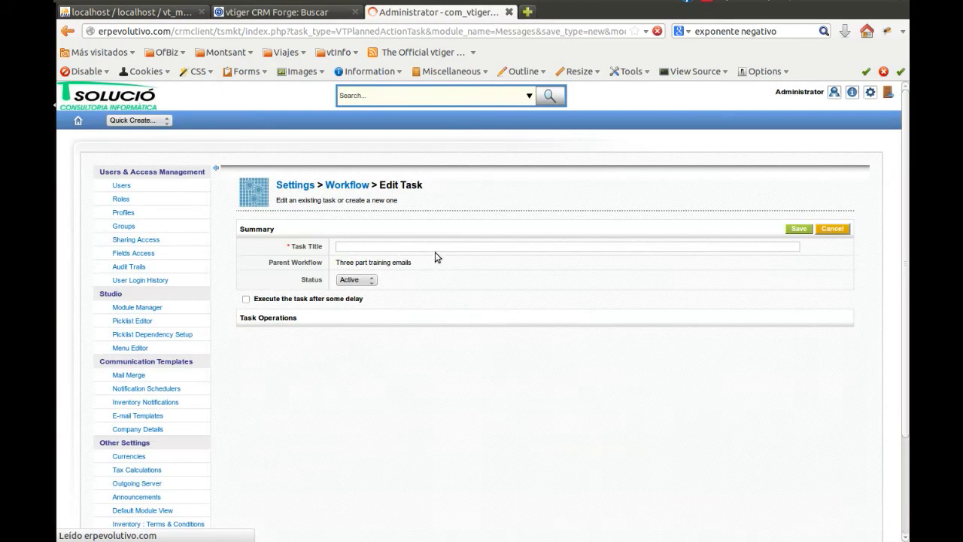
Title the new task "add to email training" and set its operation to Add relation
left_click(435, 246)
type("add t")
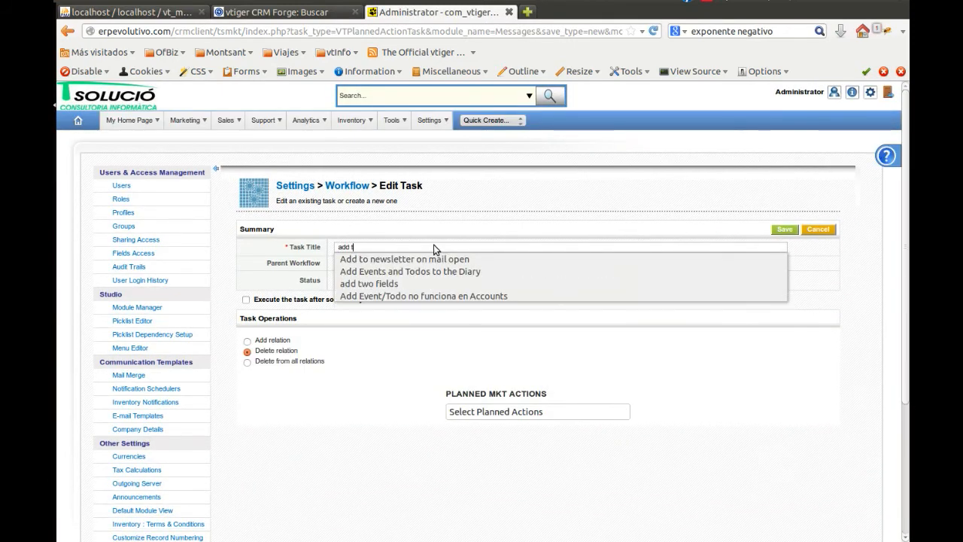
type("o email training")
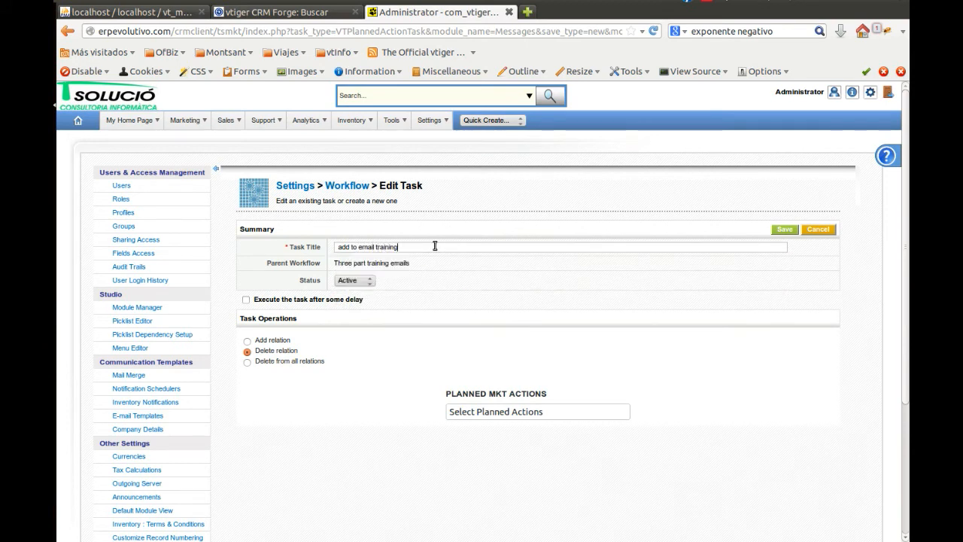
left_click(248, 340)
Relate the task to the First, Second and Third Welcome training email planned actions and save it
left_click(468, 407)
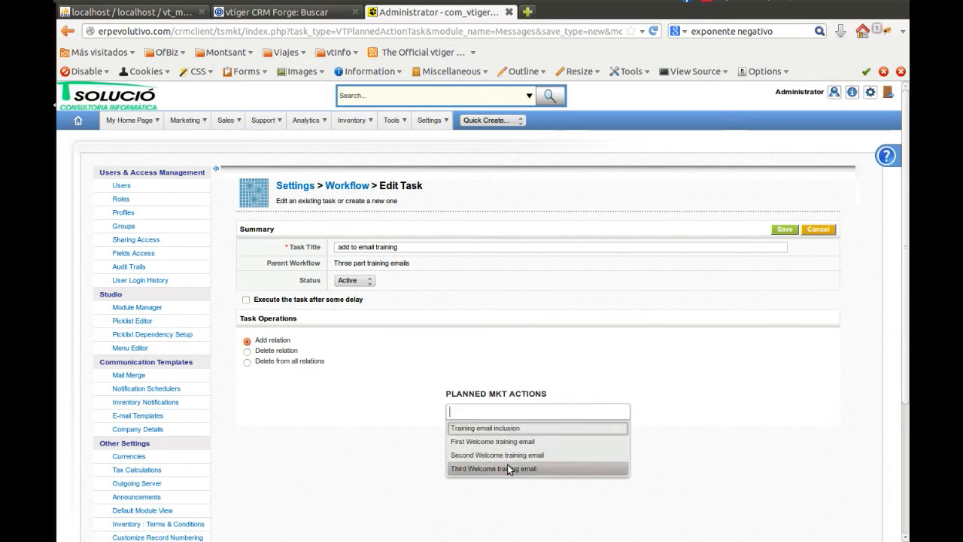
left_click(527, 440)
left_click(609, 411)
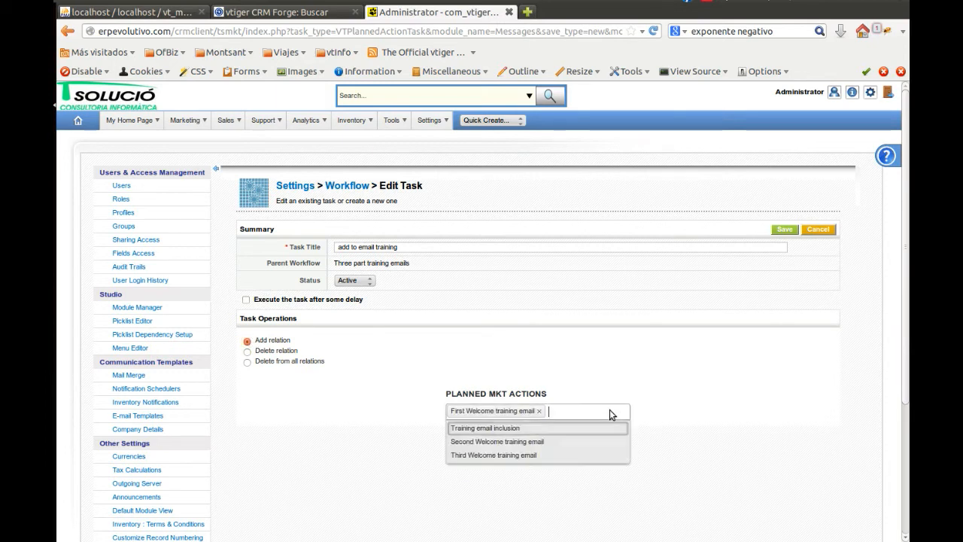
left_click(568, 445)
left_click(580, 413)
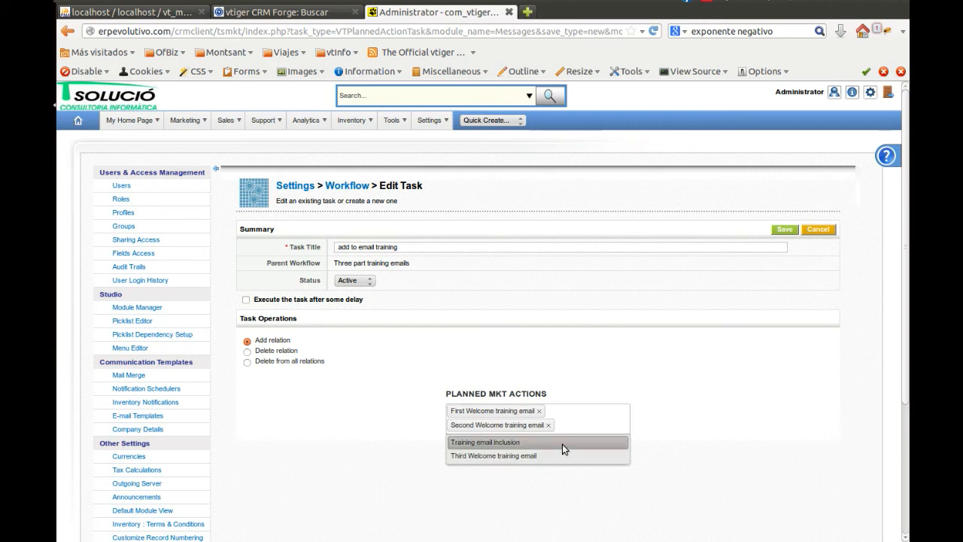
left_click(555, 455)
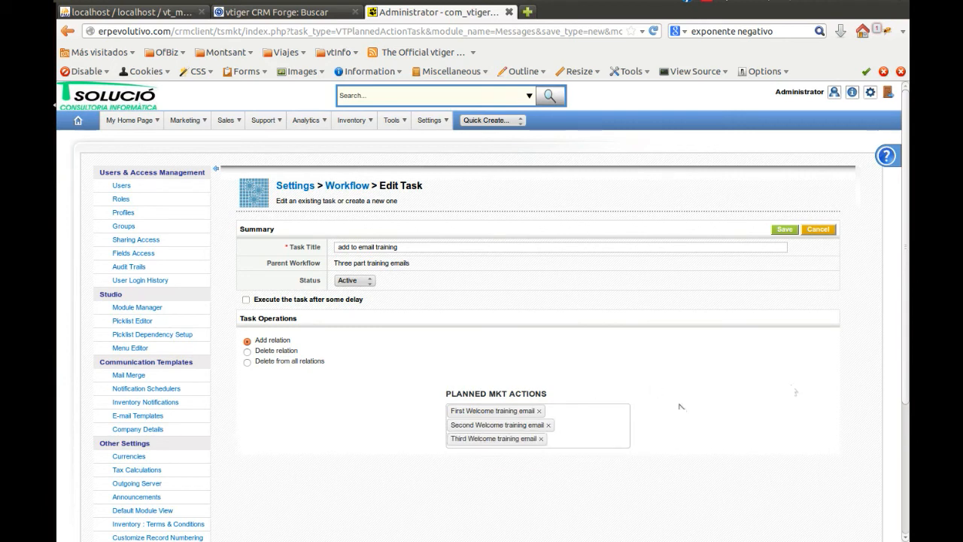
left_click(606, 436)
left_click(750, 361)
left_click(783, 230)
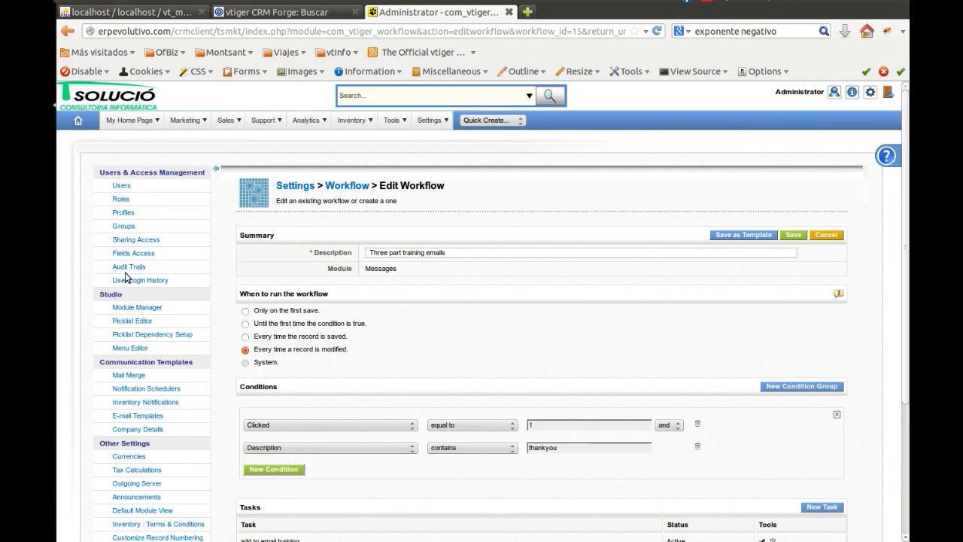
Switch to the server terminal, change the working directory to the sibling tsmkt folder, and return to the browser
left_click(36, 162)
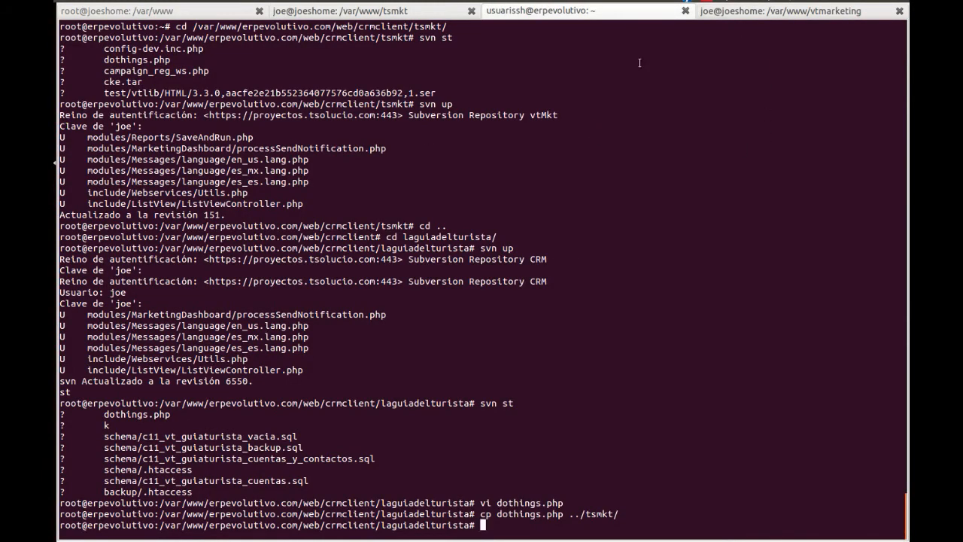
type("cd ..")
key("Return")
type("cd tsmkt/")
key("Return")
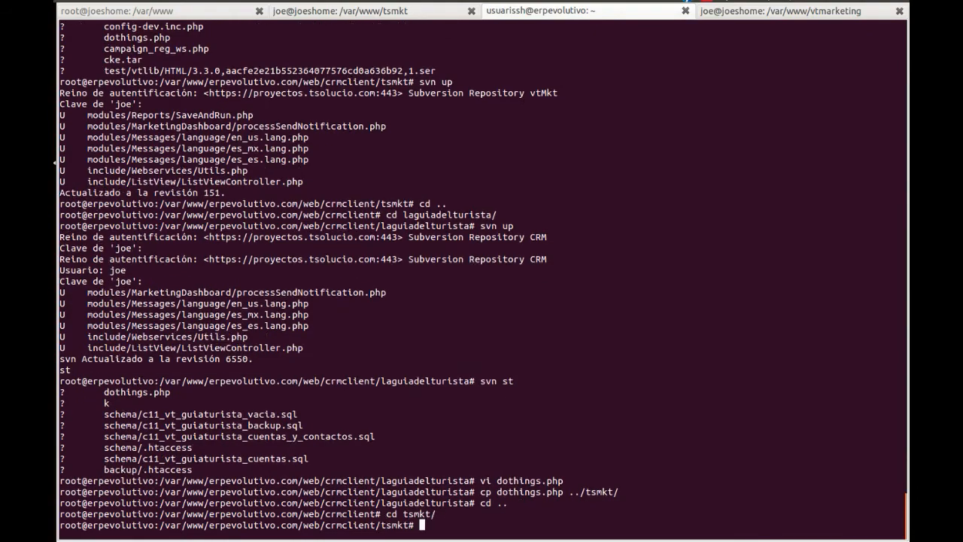
left_click(36, 105)
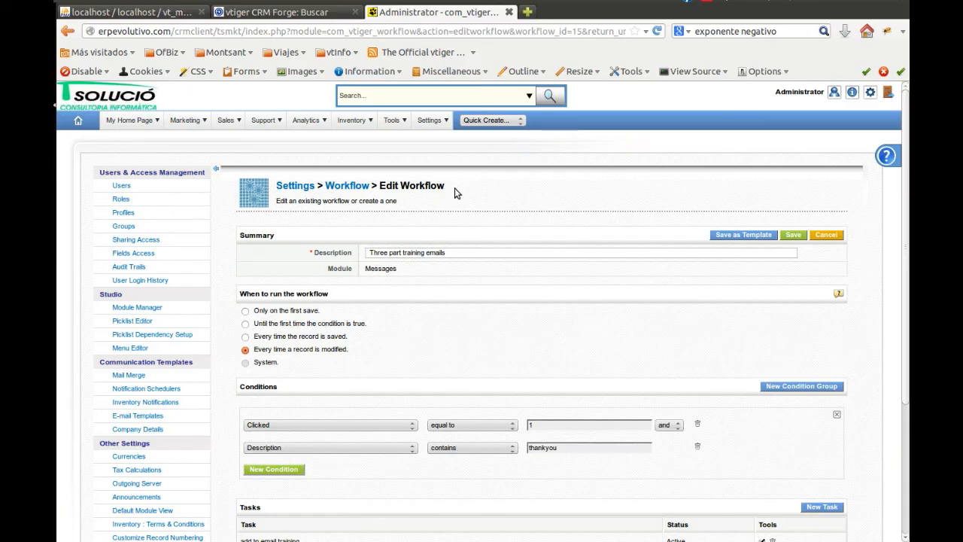
mouse_move(172, 130)
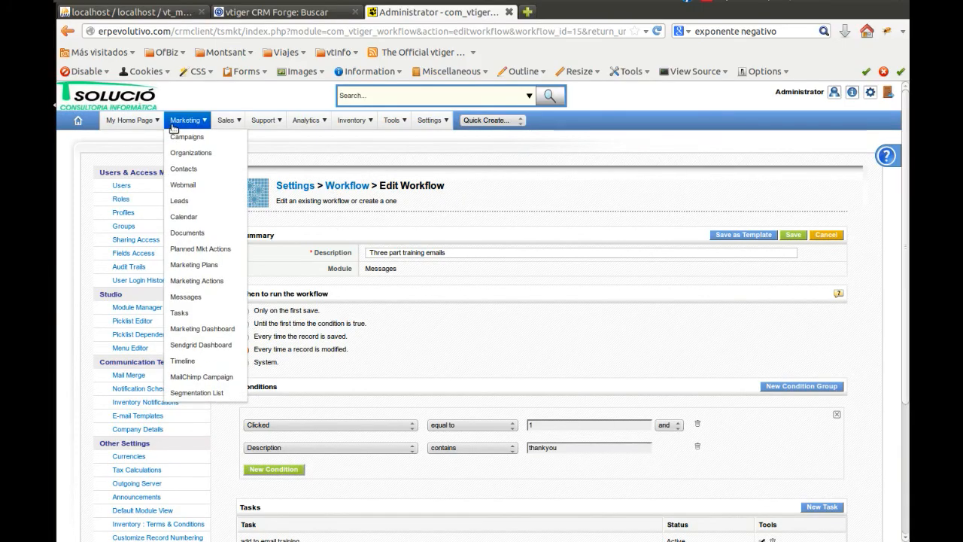
left_click(176, 170)
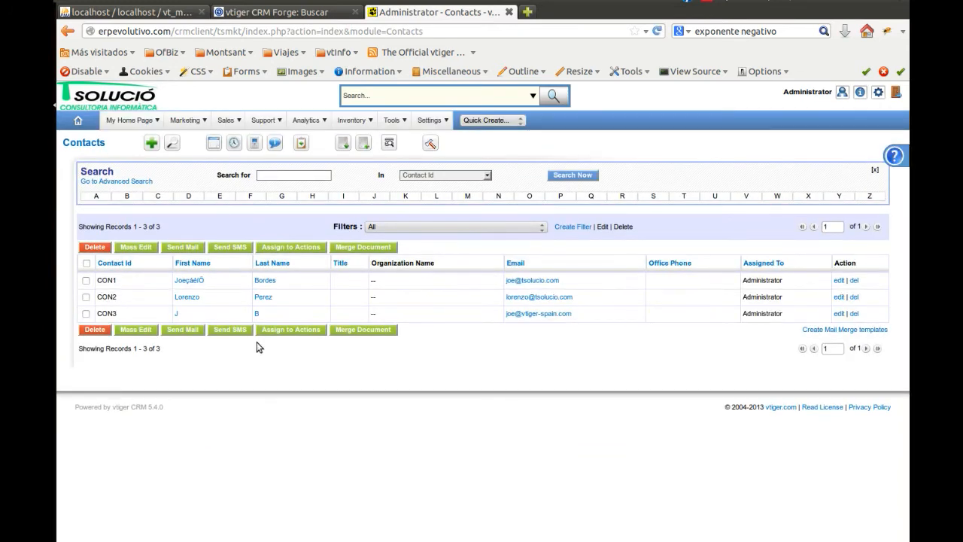
left_click(86, 280)
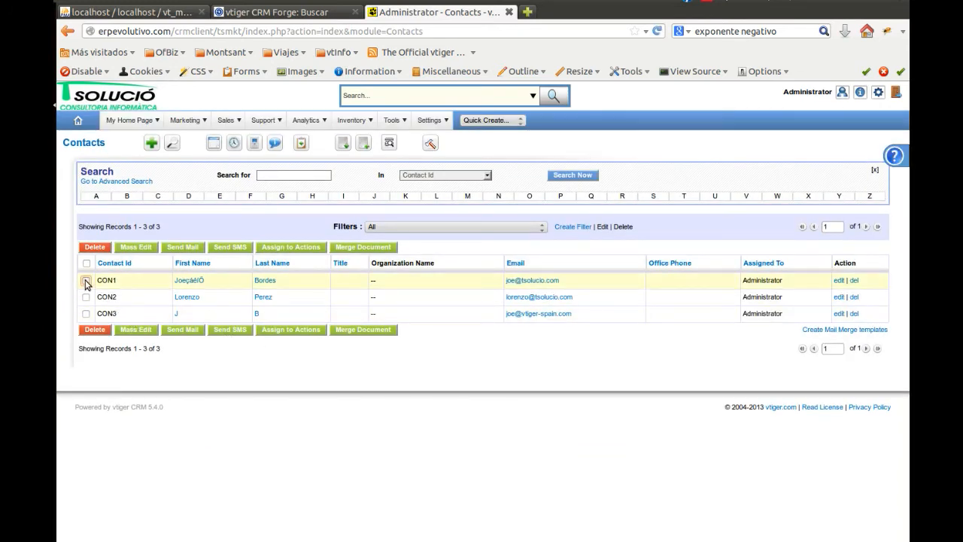
left_click(86, 314)
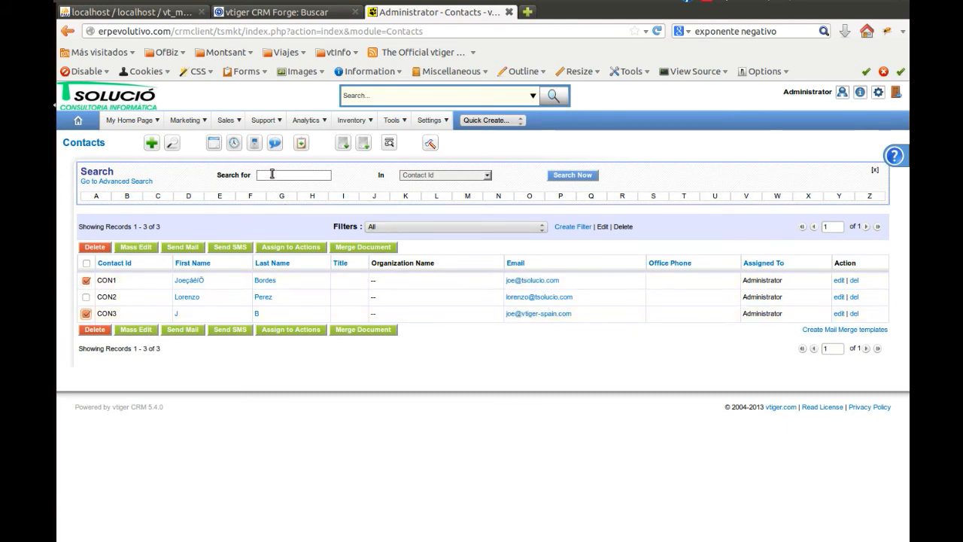
Open the Marketing Dashboard and expand the contact search criteria in Campaign Management
mouse_move(194, 130)
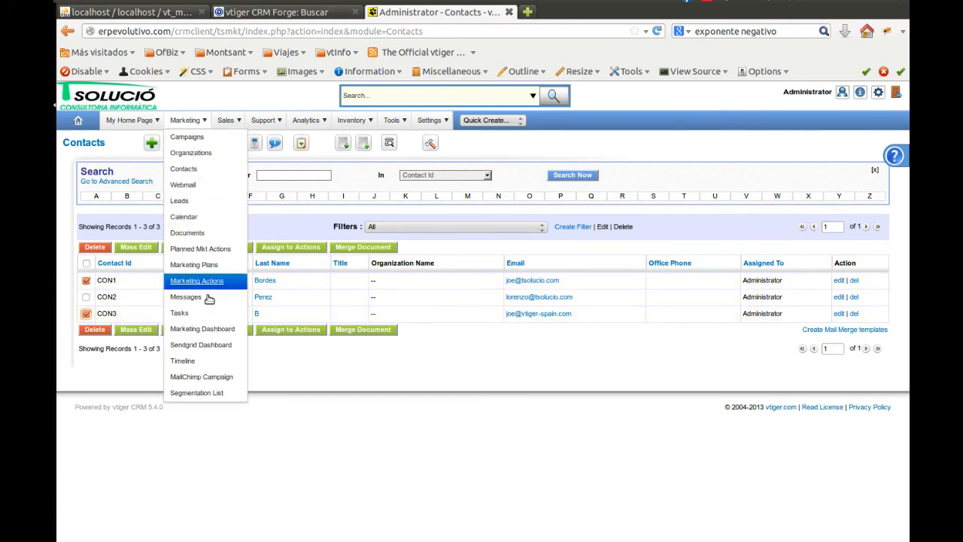
left_click(220, 334)
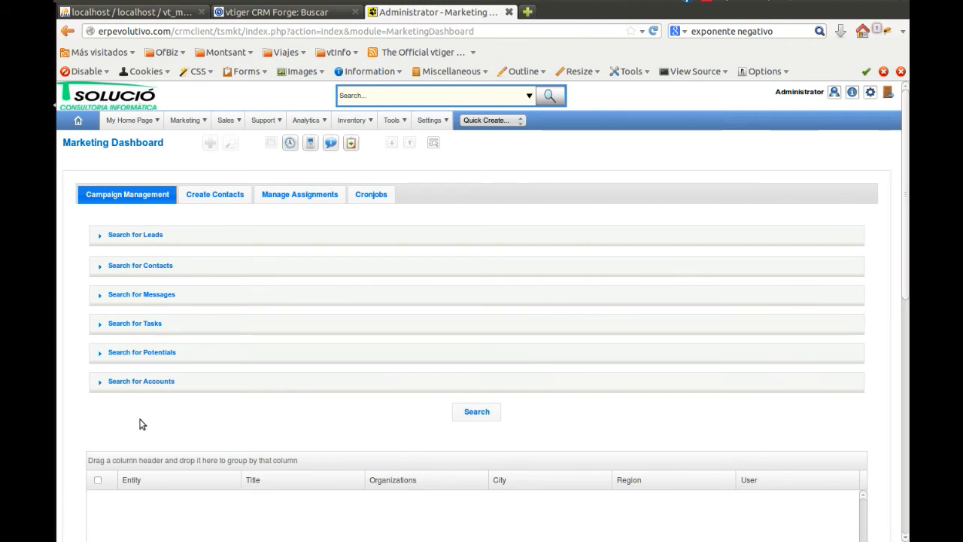
scroll(115, 368, "down", 3)
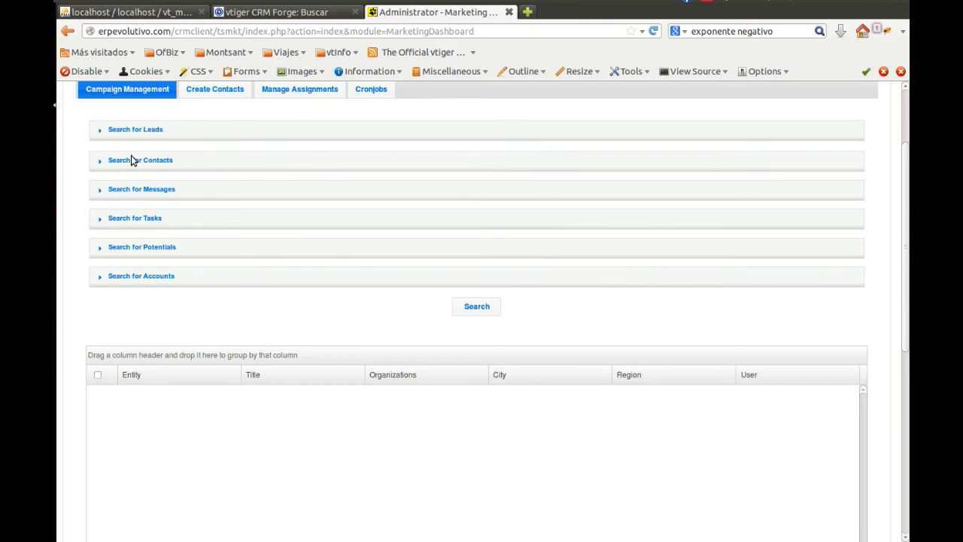
left_click(100, 163)
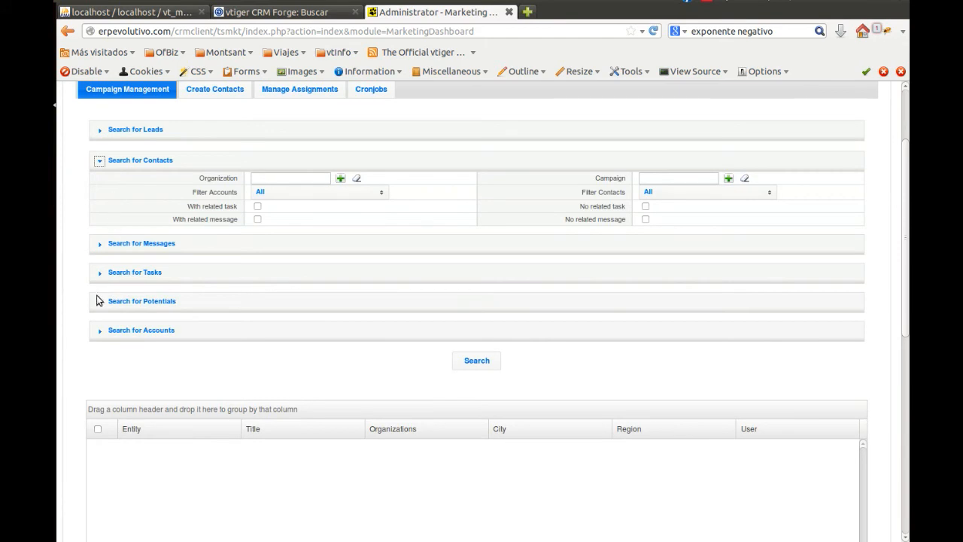
left_click(101, 331)
left_click(335, 350)
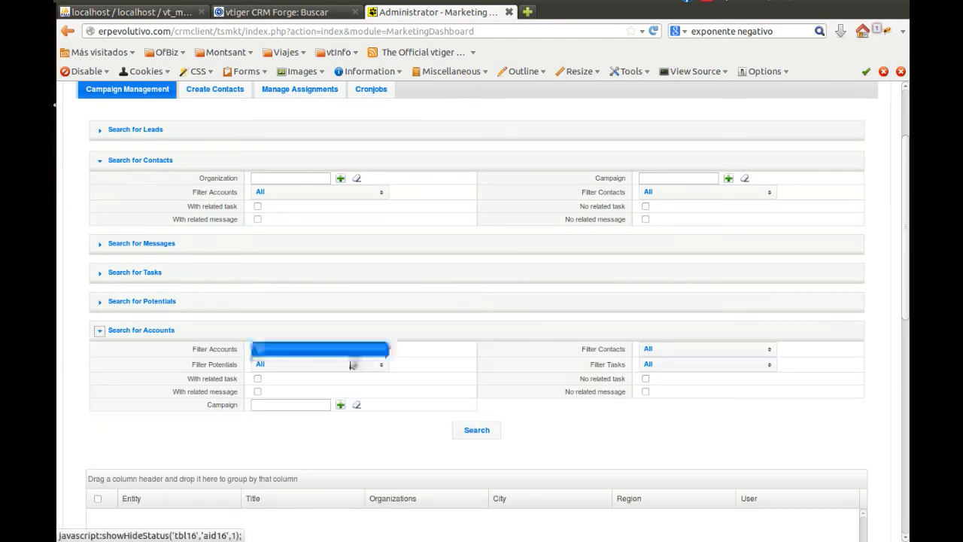
left_click(369, 371)
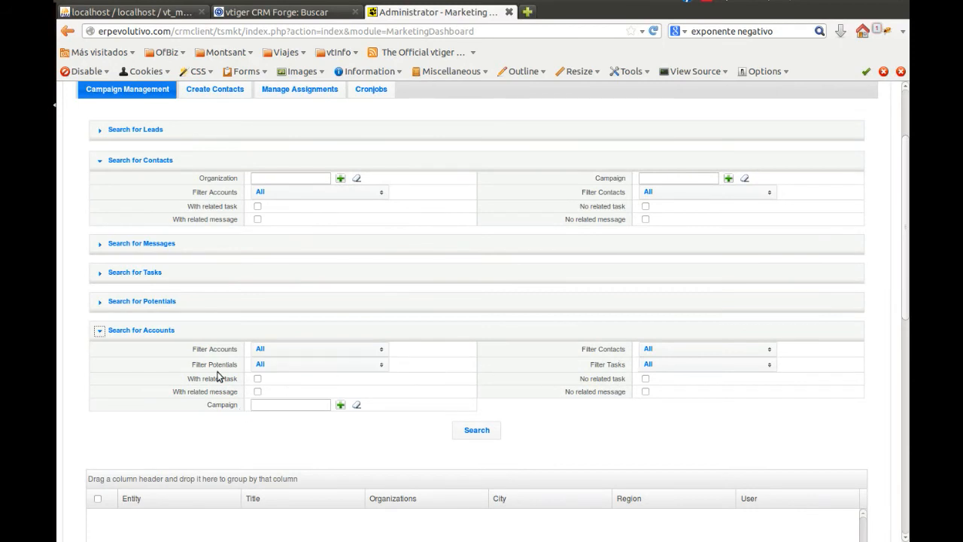
left_click(99, 331)
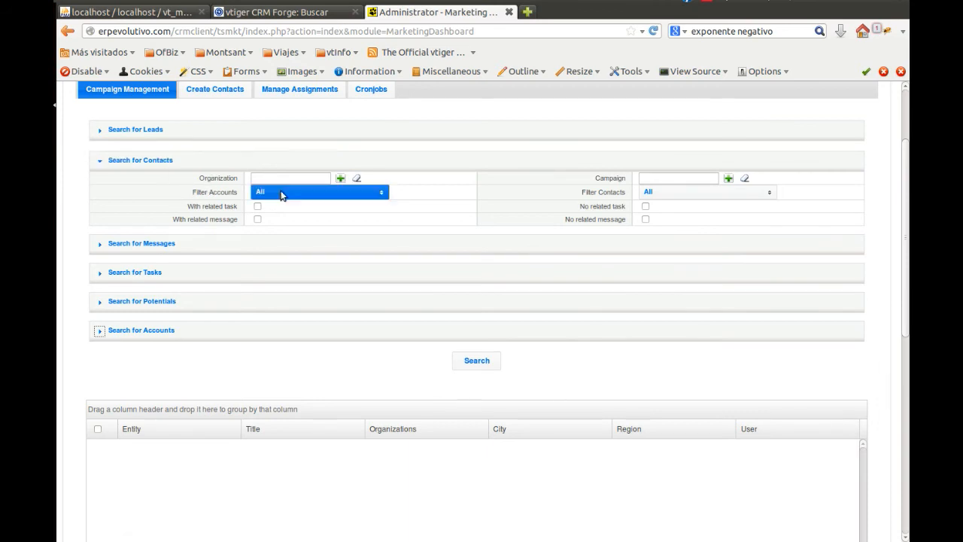
Run the contact search with the account and contact filters at All, and select the first and third contacts found
left_click(475, 364)
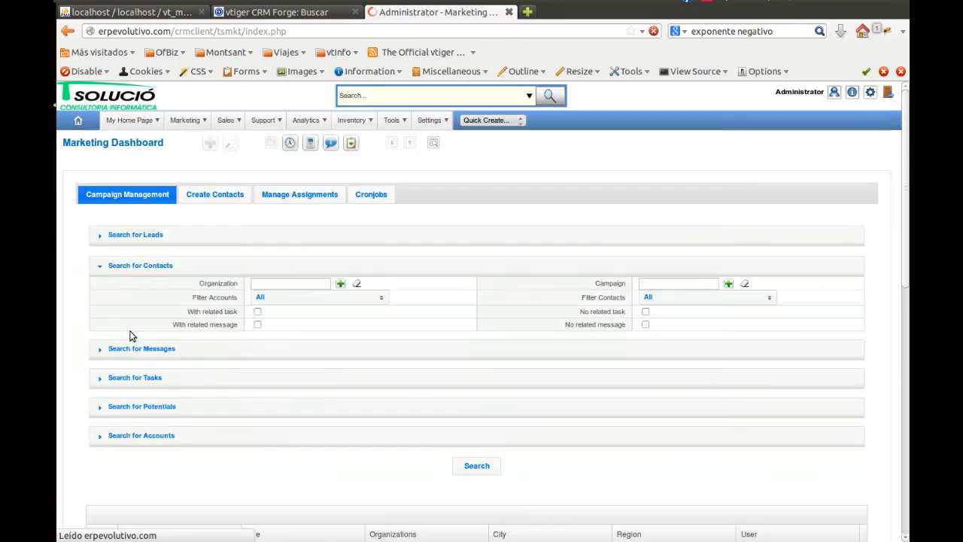
scroll(128, 338, "down", 4)
scroll(128, 339, "down", 2)
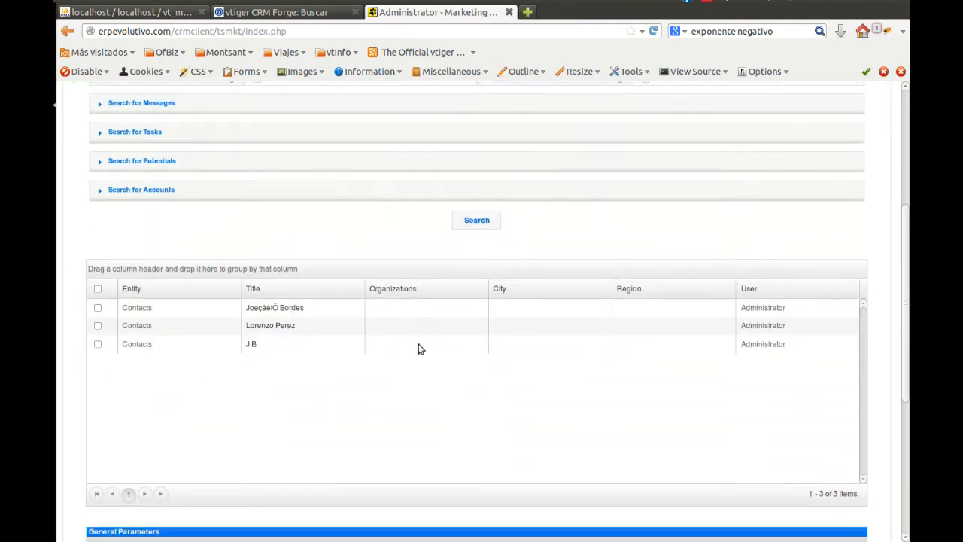
left_click(98, 308)
left_click(98, 344)
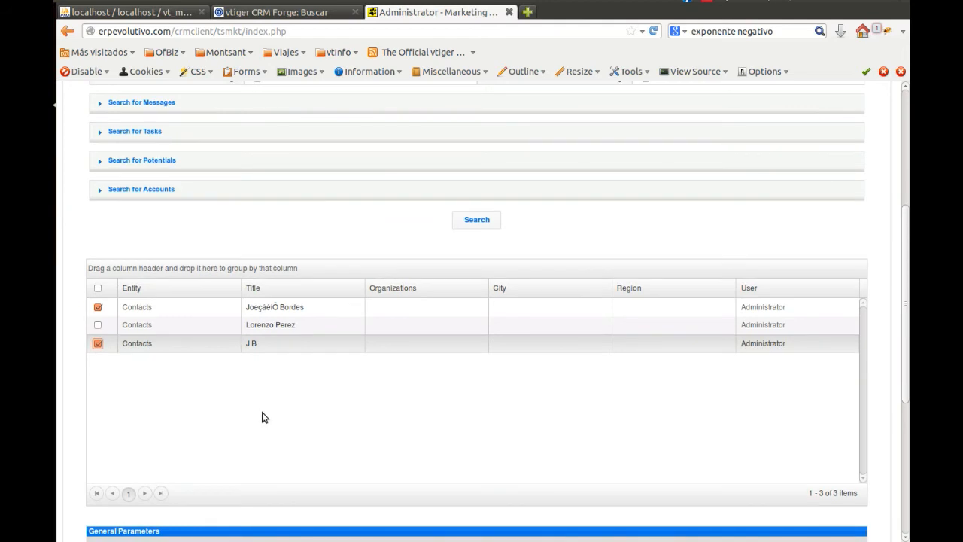
Choose the Contact email template for Messages and send the message to the selected contacts, confirming the action
scroll(241, 415, "down", 6)
scroll(154, 419, "down", 1)
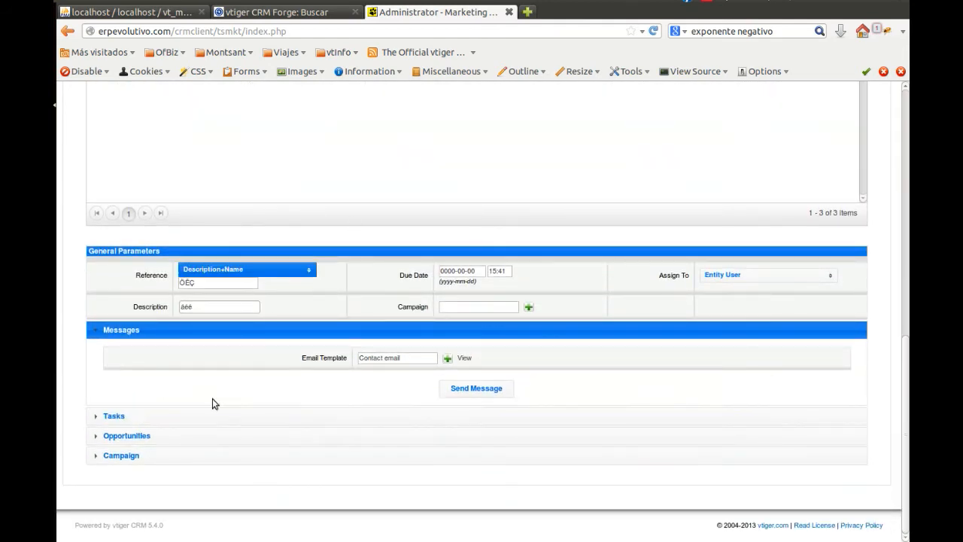
left_click(188, 269)
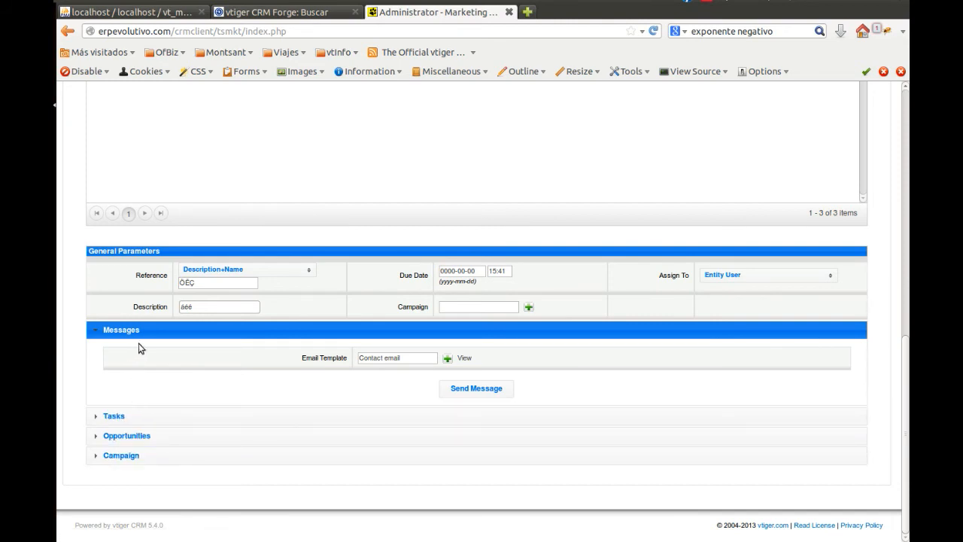
left_click(446, 360)
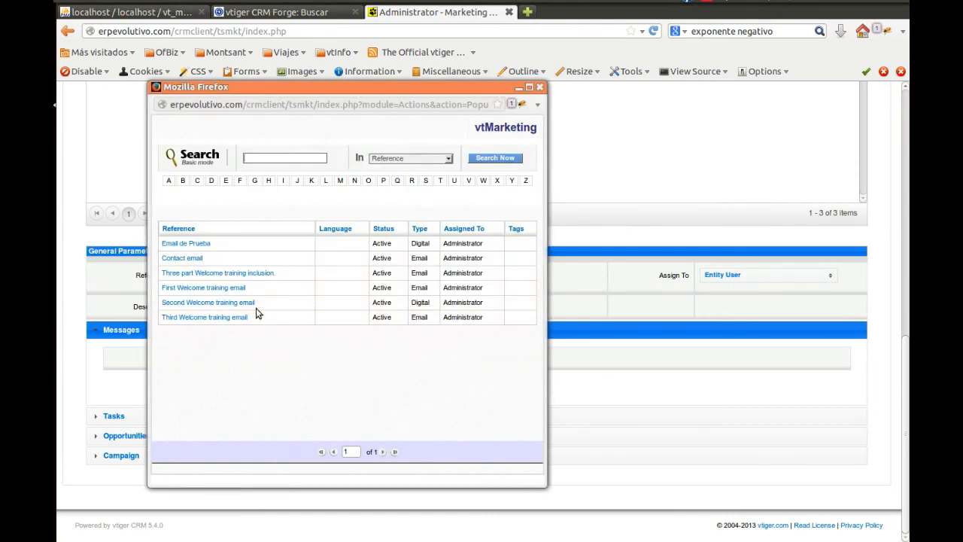
left_click(185, 258)
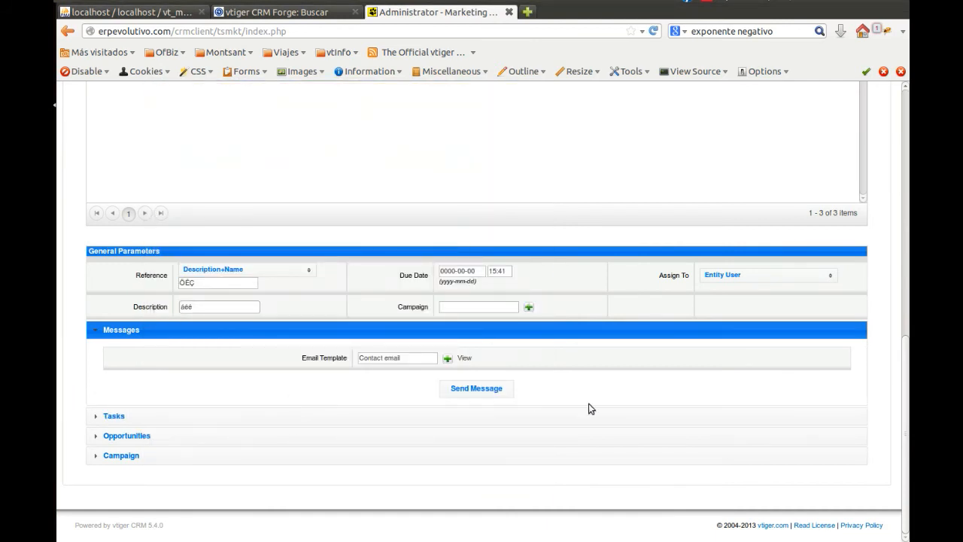
left_click(473, 392)
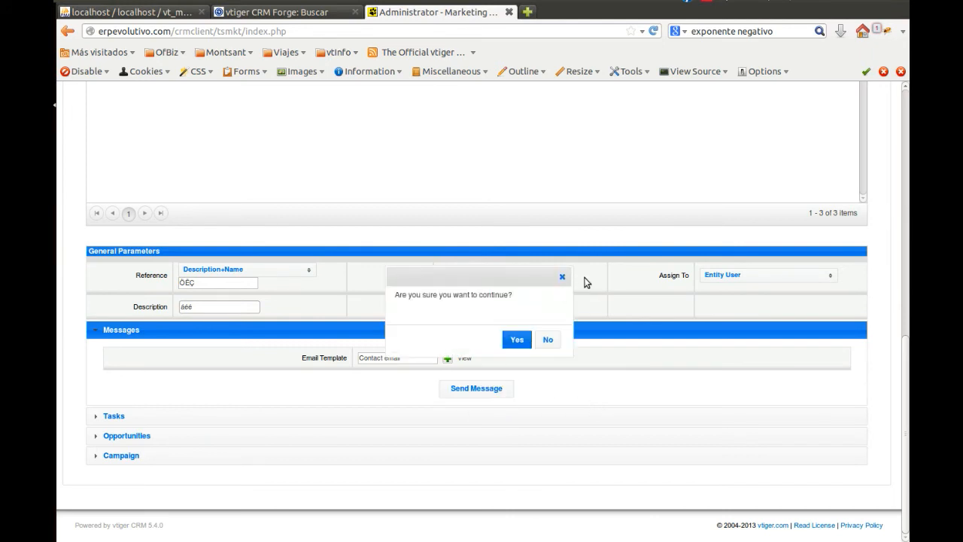
left_click(511, 344)
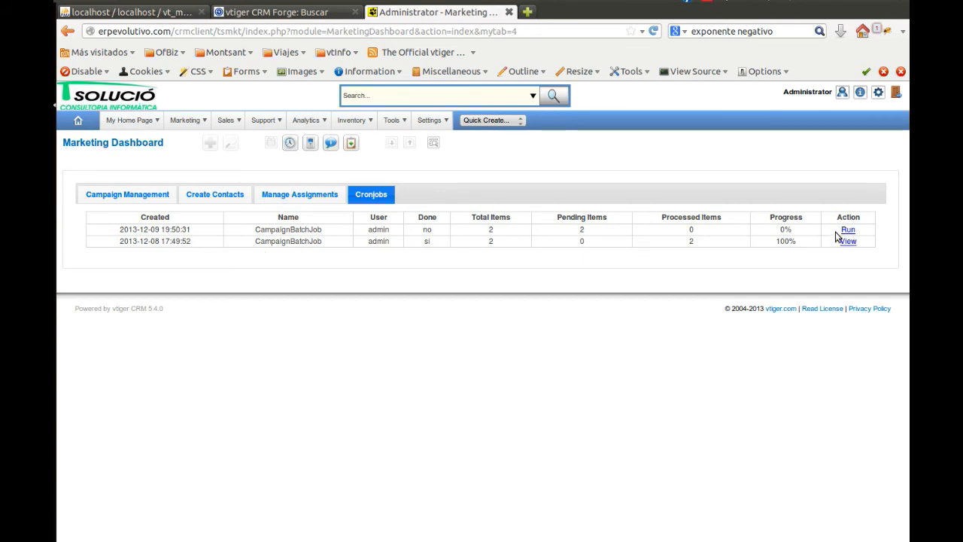
Run the pending CampaignBatchJob in the Cronjobs list, and return to the browser from the mail client
left_click_drag(141, 227, 801, 232)
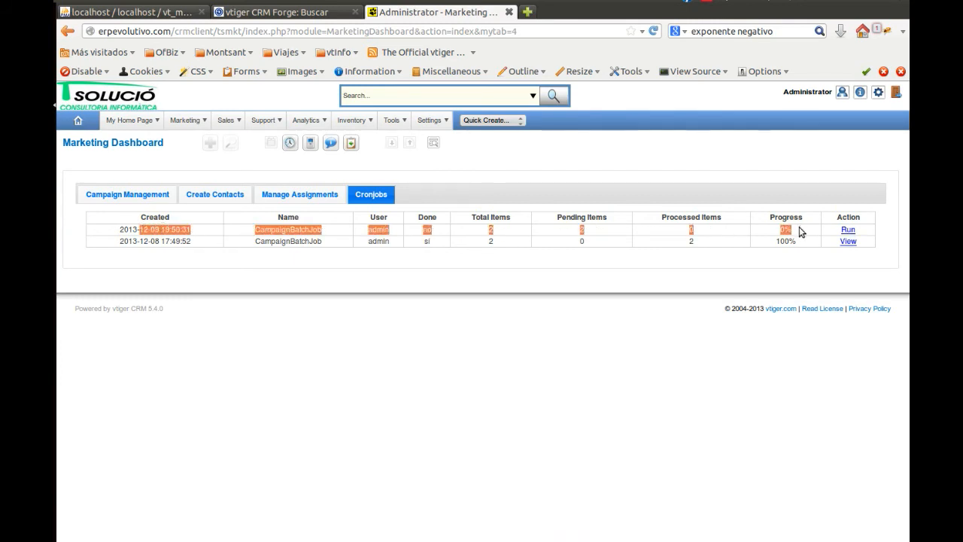
left_click(430, 238)
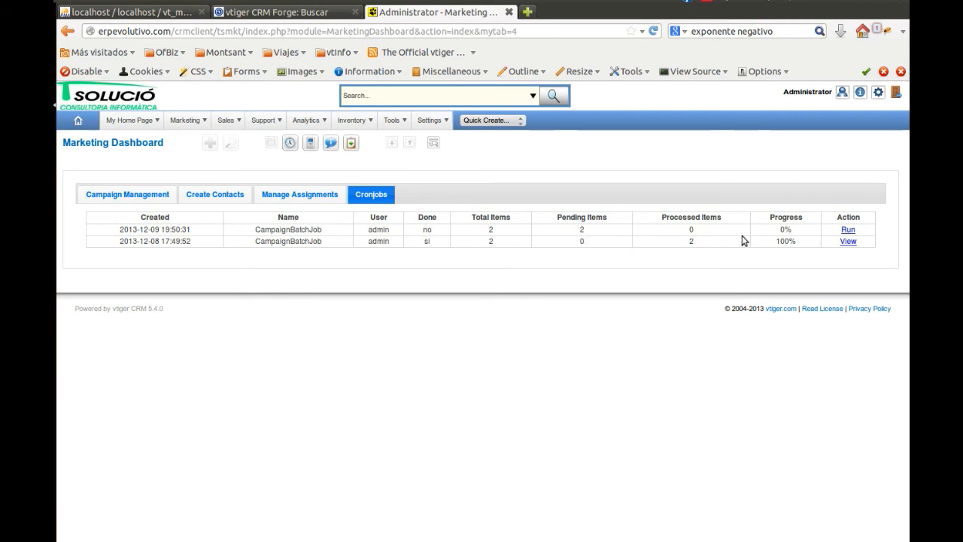
left_click(848, 230)
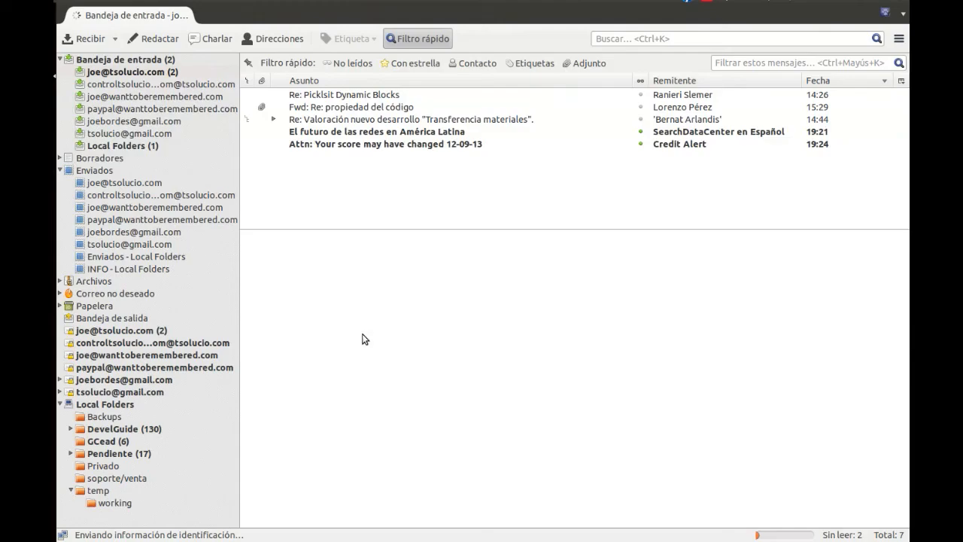
left_click(54, 106)
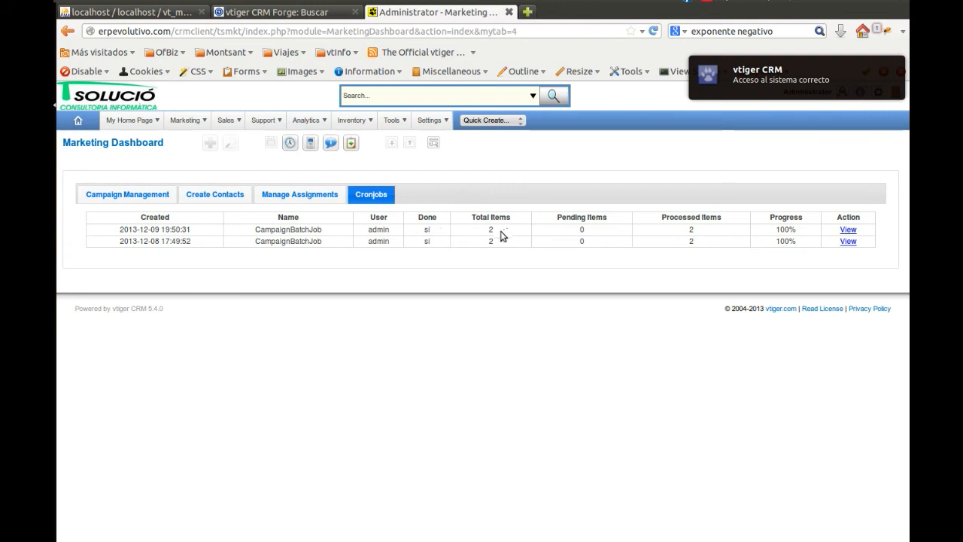
View the completed batch job and open its messages MSG-000019 and MSG-000020 separately to examine their delivery details
double_click(427, 229)
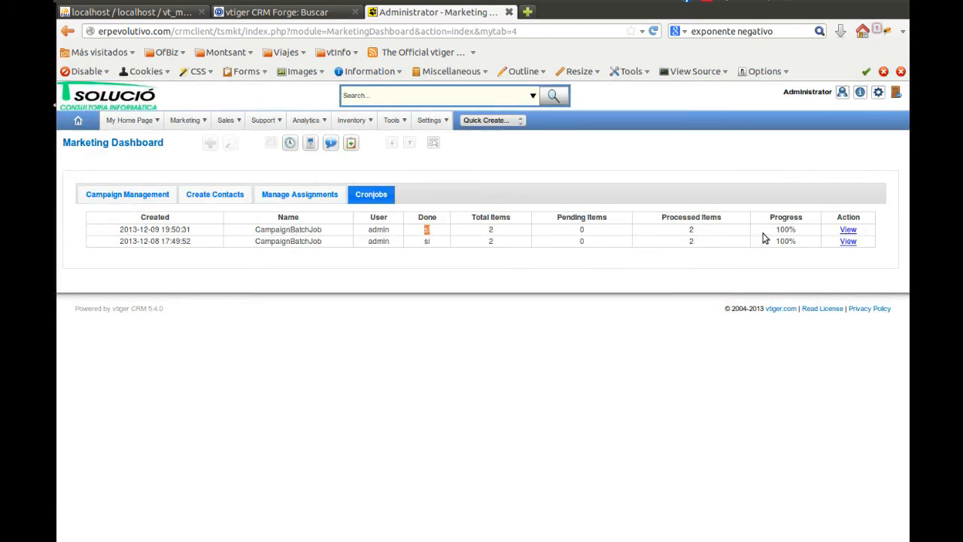
left_click(848, 230)
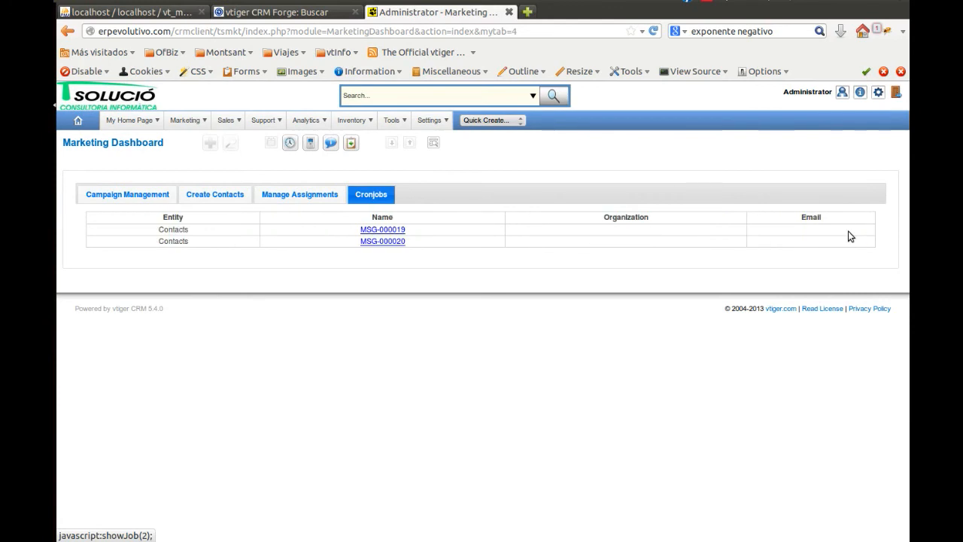
middle_click(382, 229)
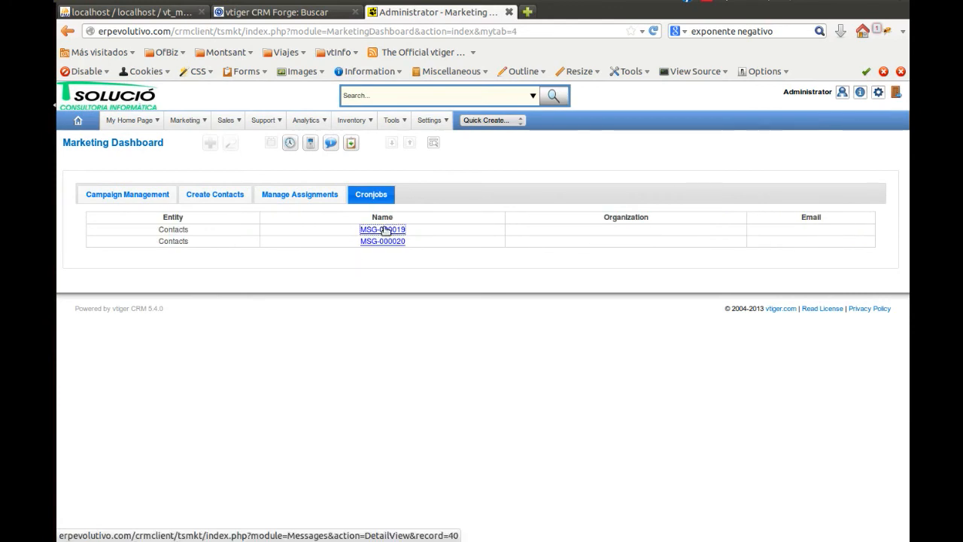
middle_click(387, 243)
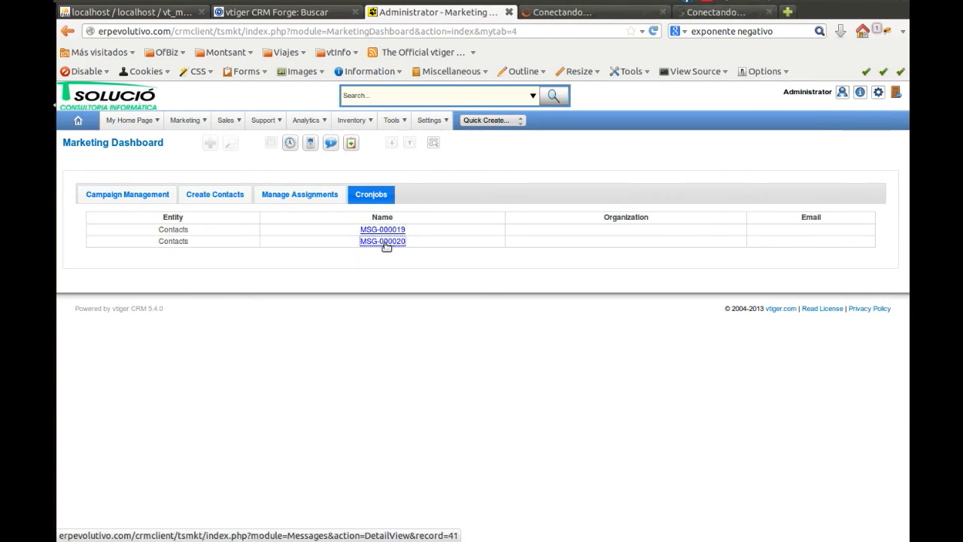
left_click(589, 13)
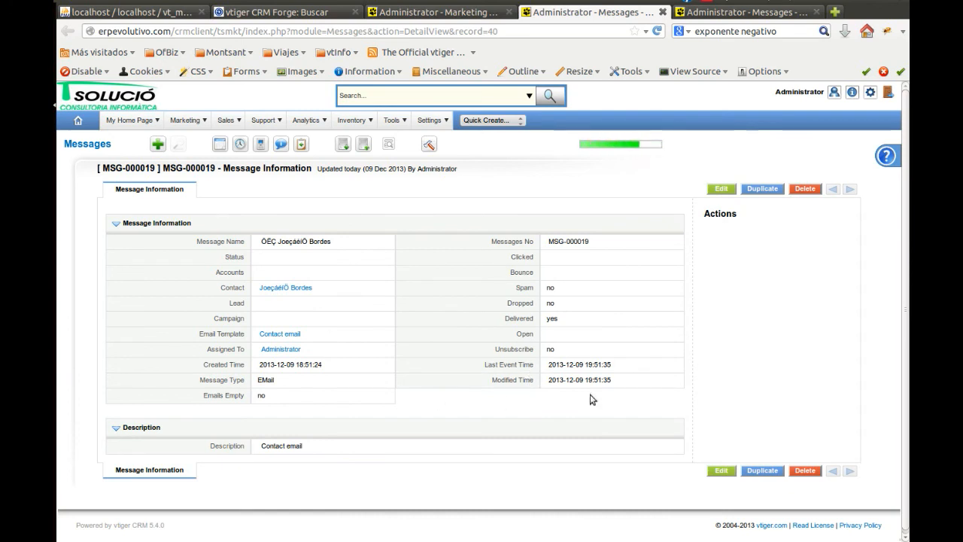
left_click(768, 13)
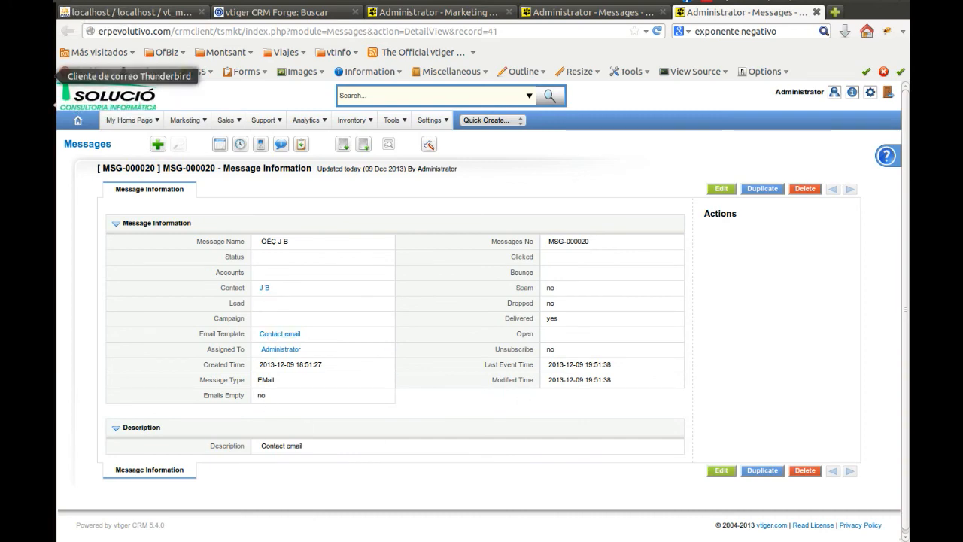
Switch to Thunderbird, fetch new mail, and open the first Contact email with its remote content shown
left_click(45, 75)
left_click(115, 38)
left_click(112, 54)
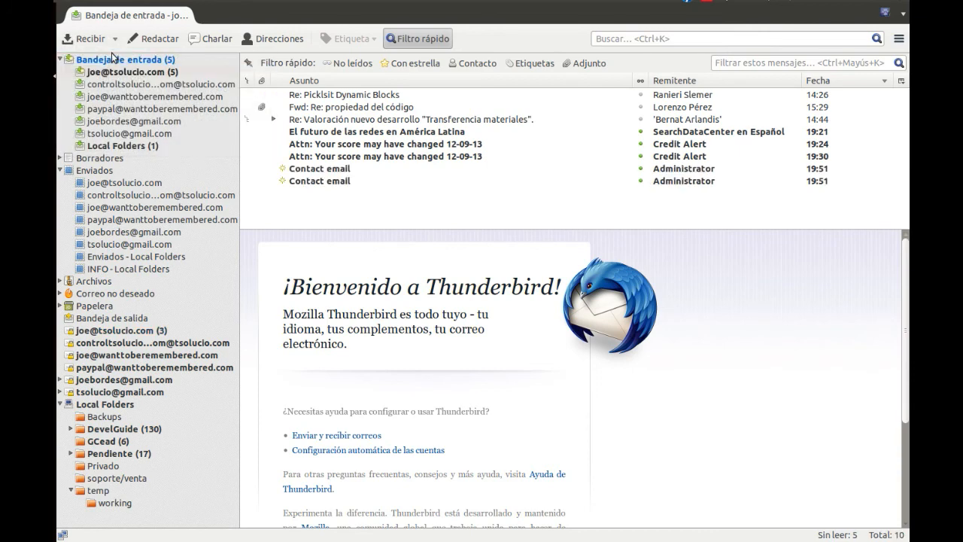
left_click(347, 168)
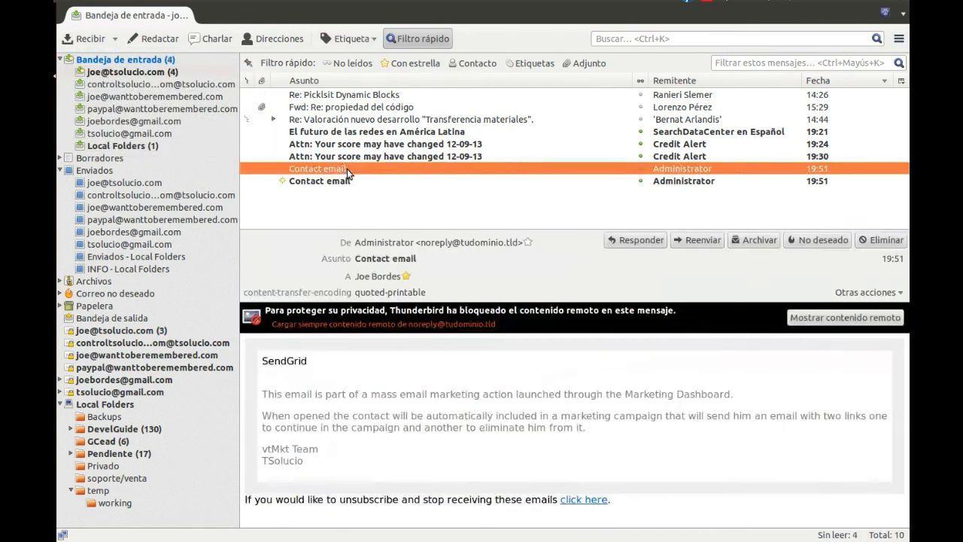
left_click(823, 322)
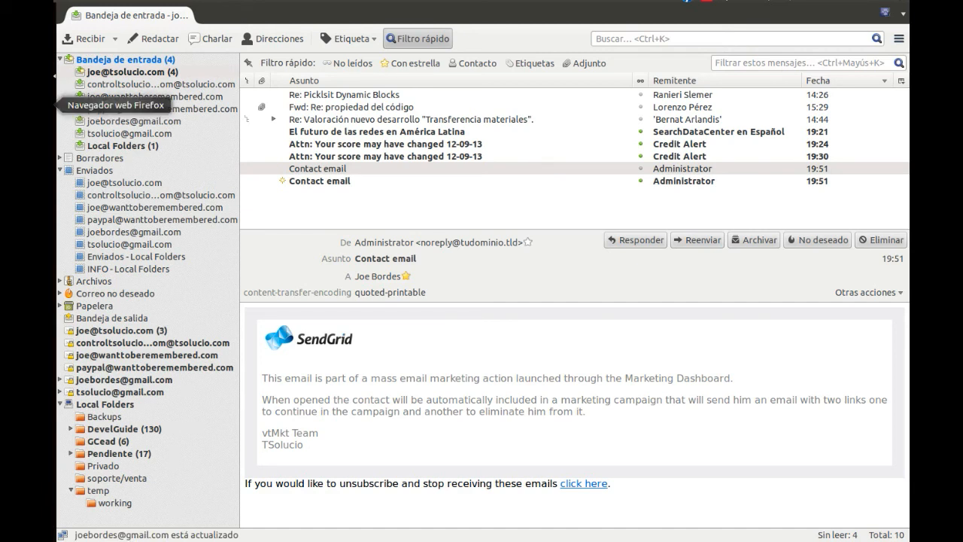
Return to the browser, reload message MSG-000019, and check its Delivered, Open and Last Event Time fields
left_click(54, 75)
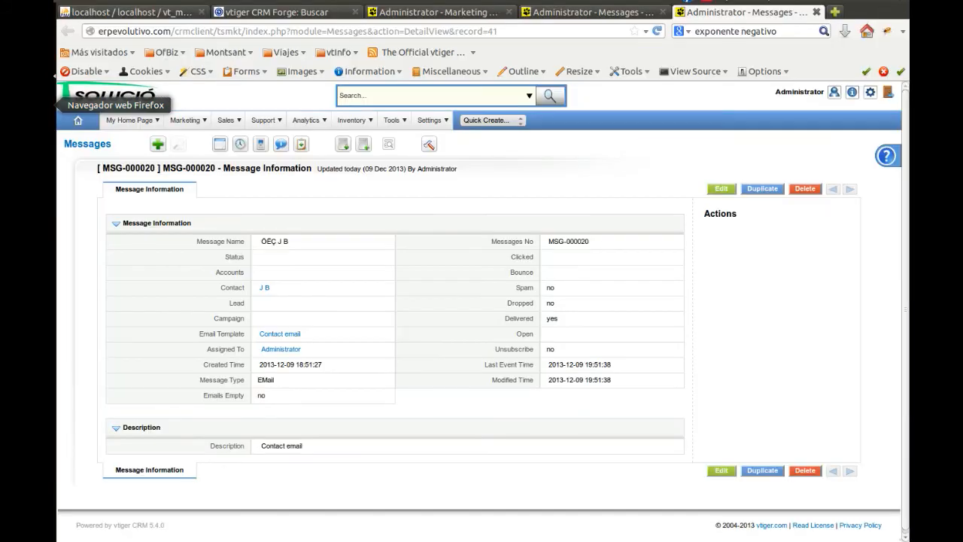
key("ctrl+Page_Up")
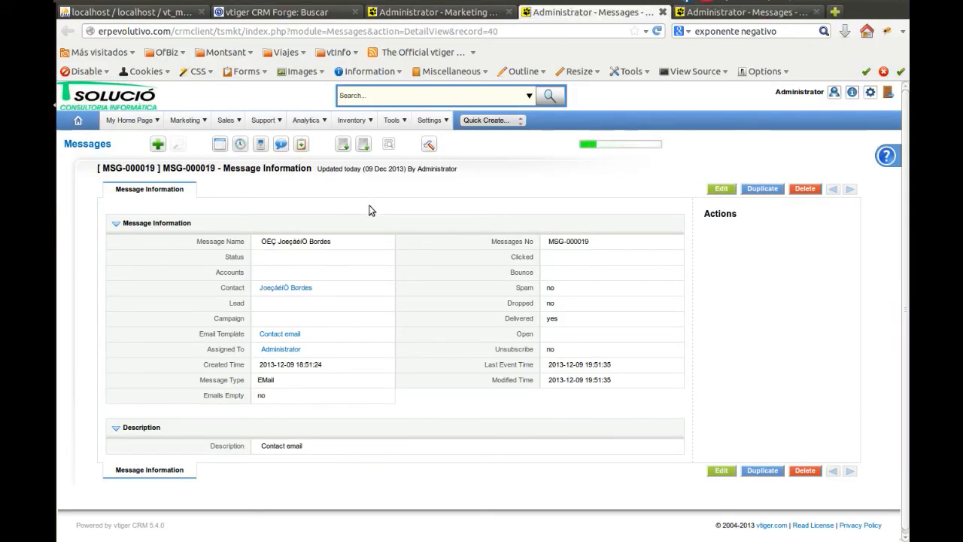
key("F5")
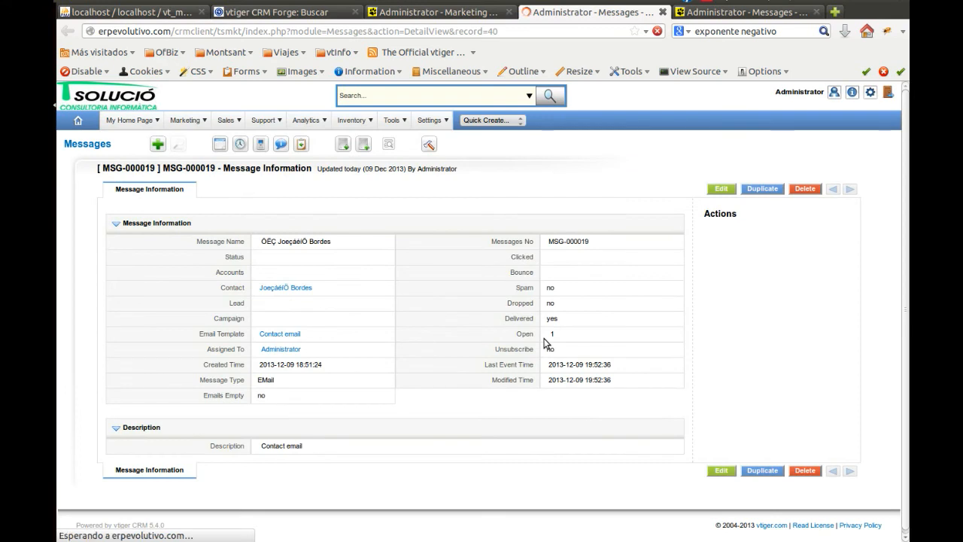
left_click_drag(510, 318, 607, 325)
left_click(611, 325)
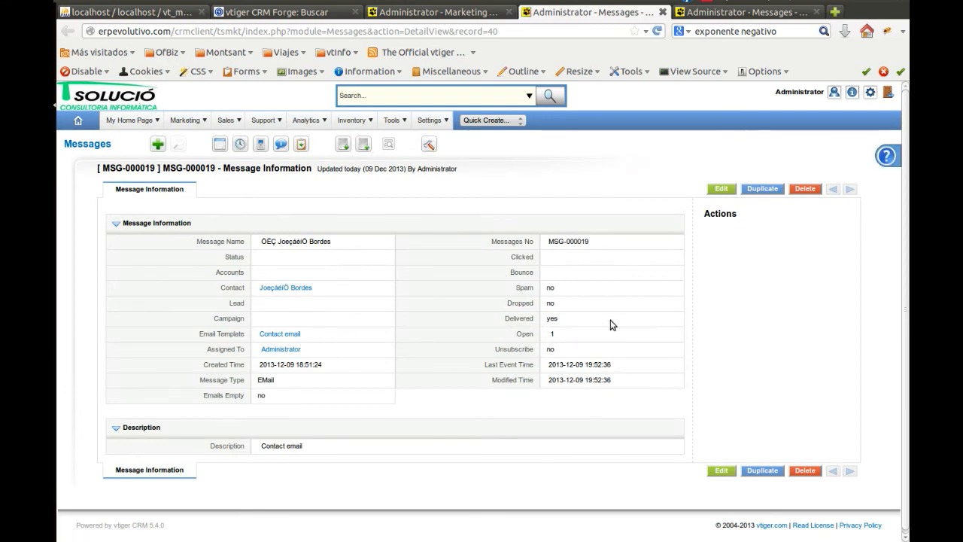
left_click_drag(531, 333, 559, 338)
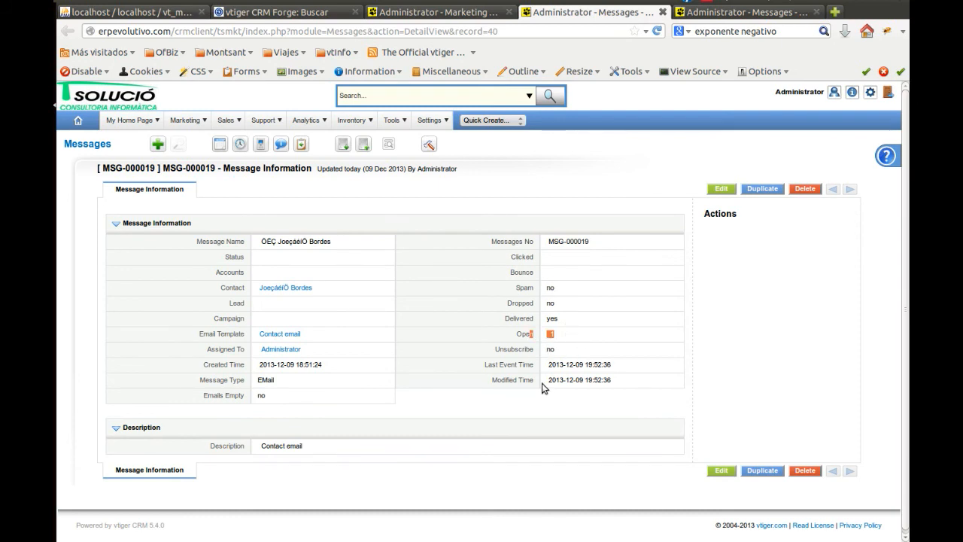
left_click_drag(574, 365, 623, 369)
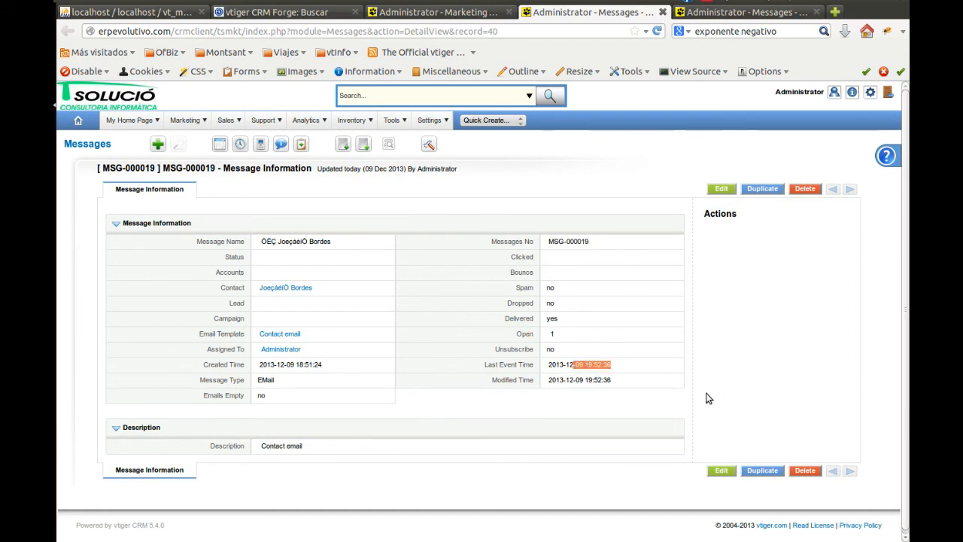
Switch to Thunderbird and open the second Contact email with its remote content shown
left_click(30, 75)
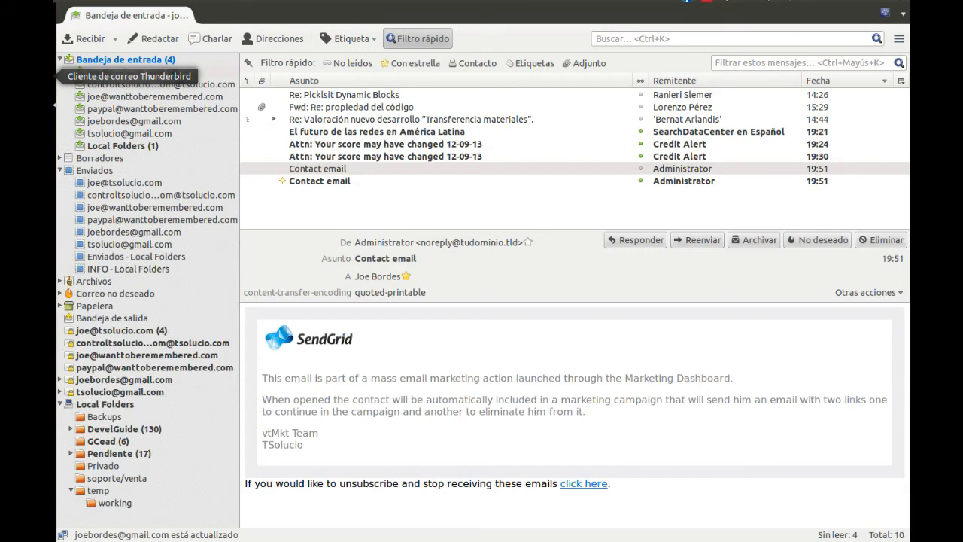
left_click(337, 186)
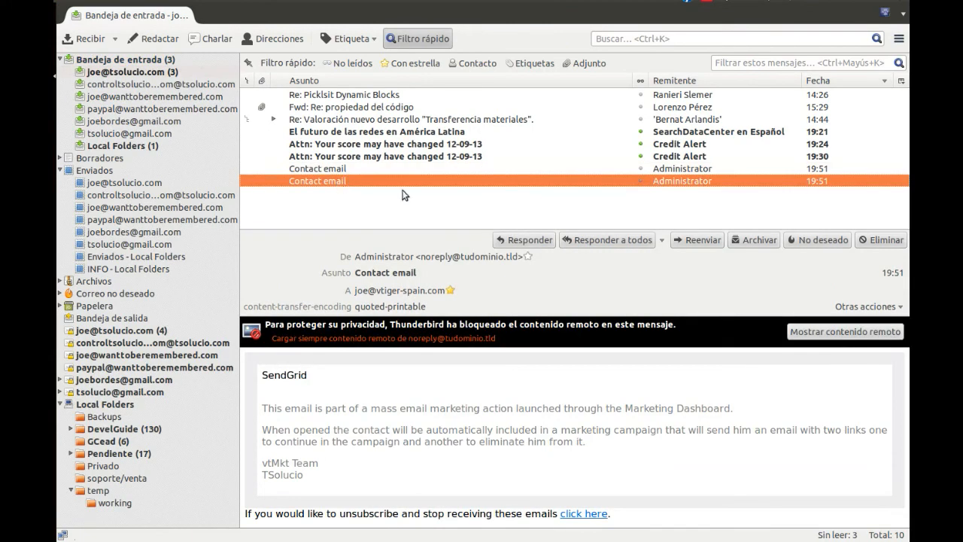
left_click(843, 332)
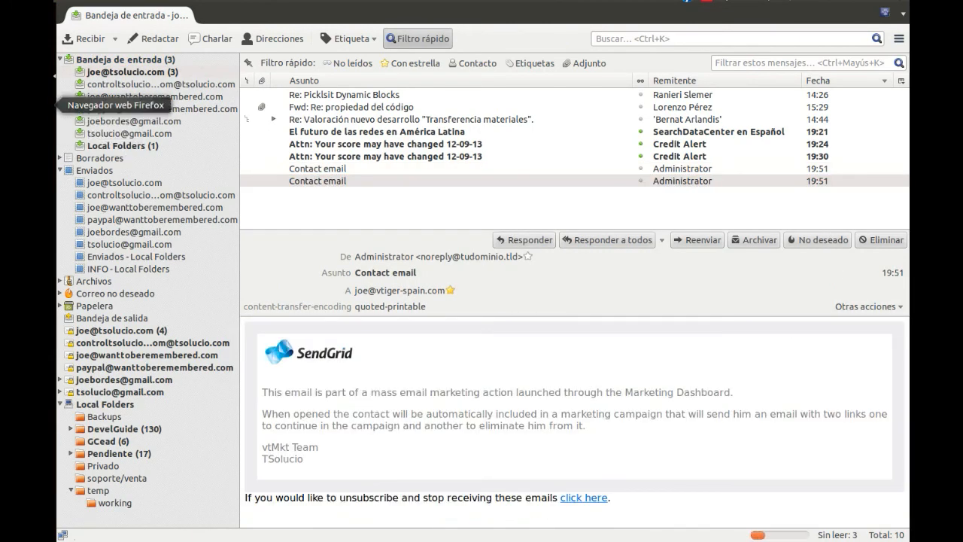
Return to the browser, reload message MSG-000020, and check its Open field
left_click(27, 105)
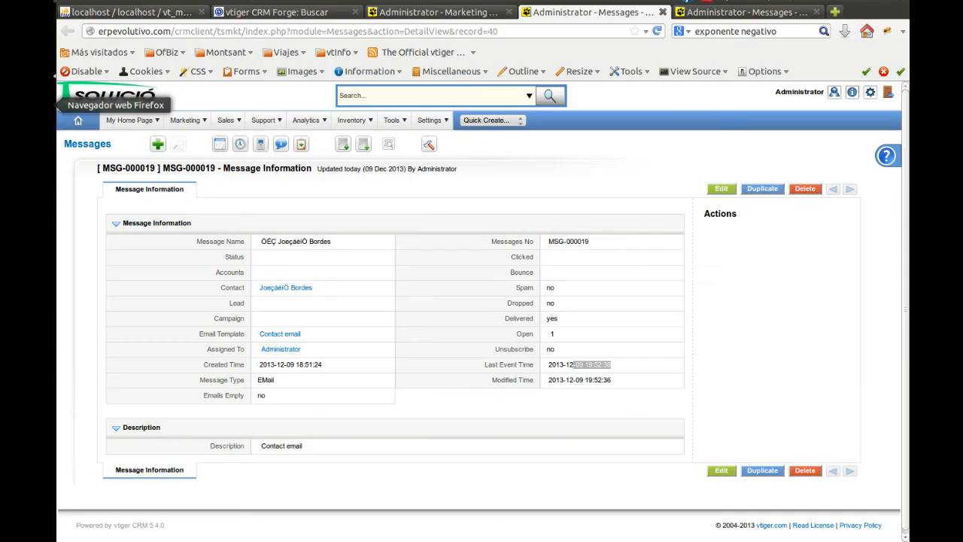
left_click(695, 15)
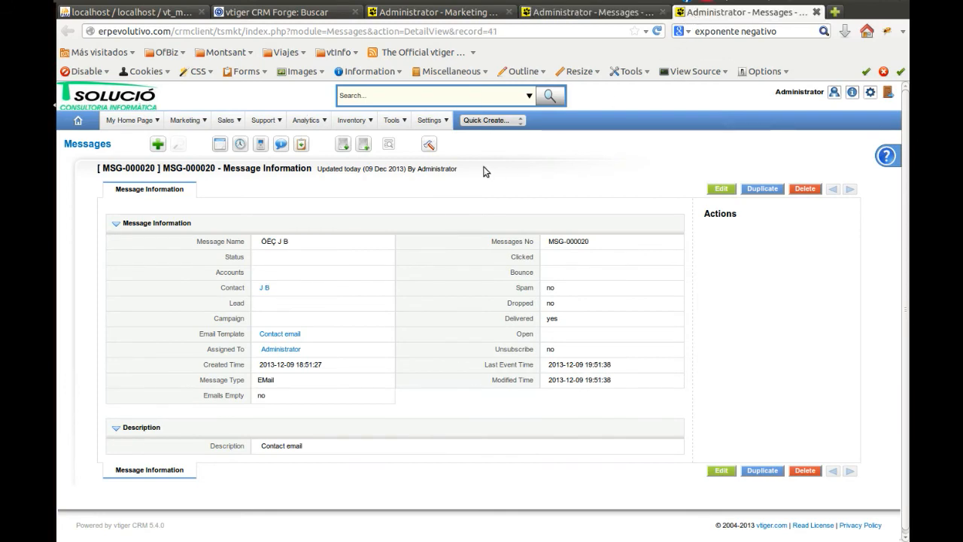
key("F5")
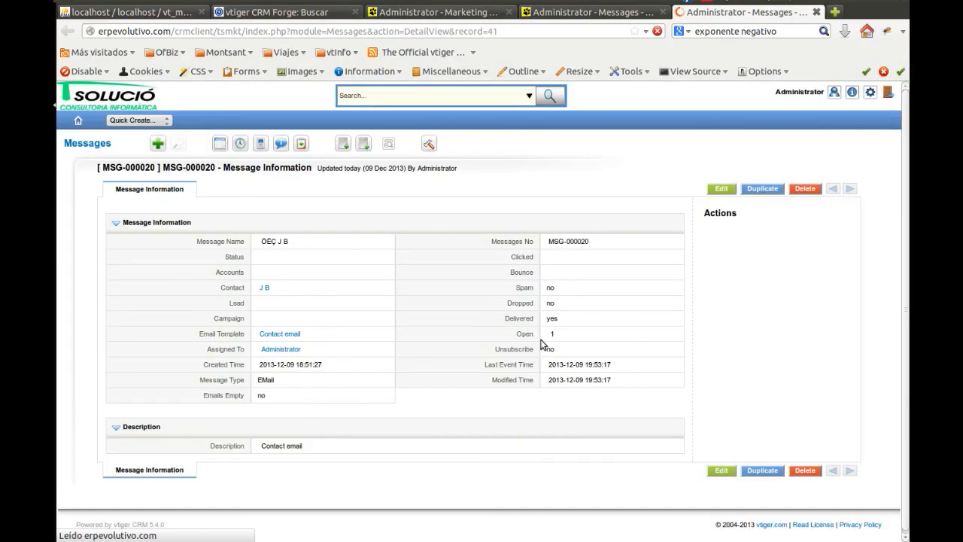
left_click_drag(531, 335, 610, 336)
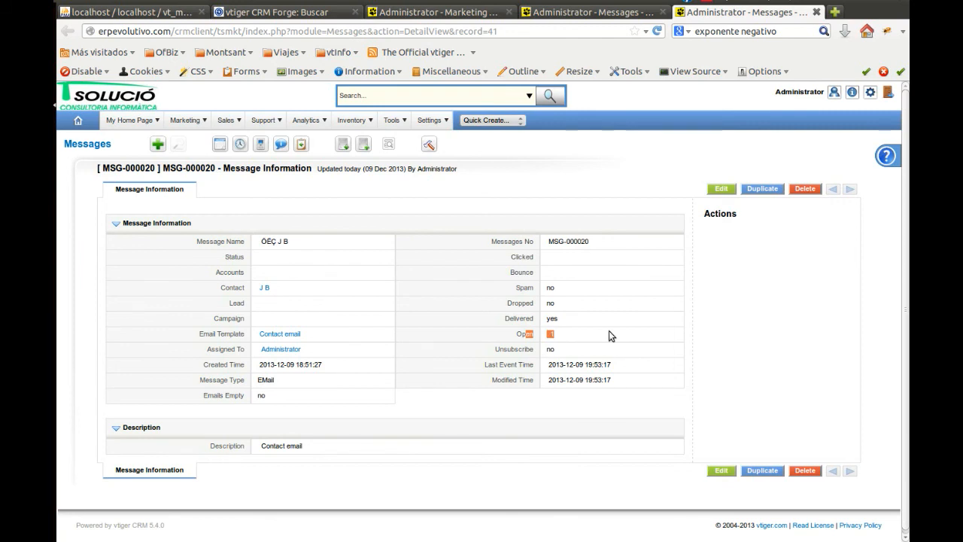
Go back to message MSG-000019 and open its contact's related records
key("ctrl+Page_Up")
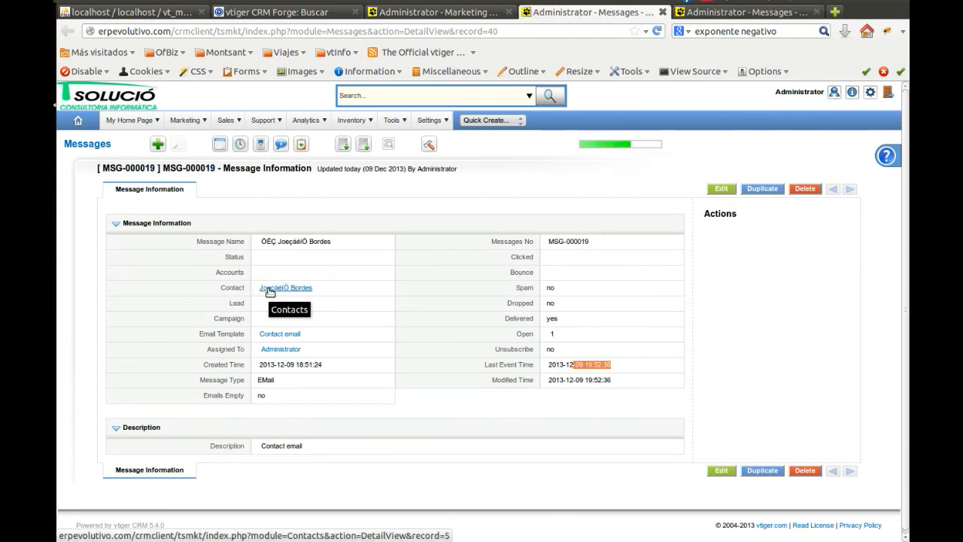
left_click(268, 290)
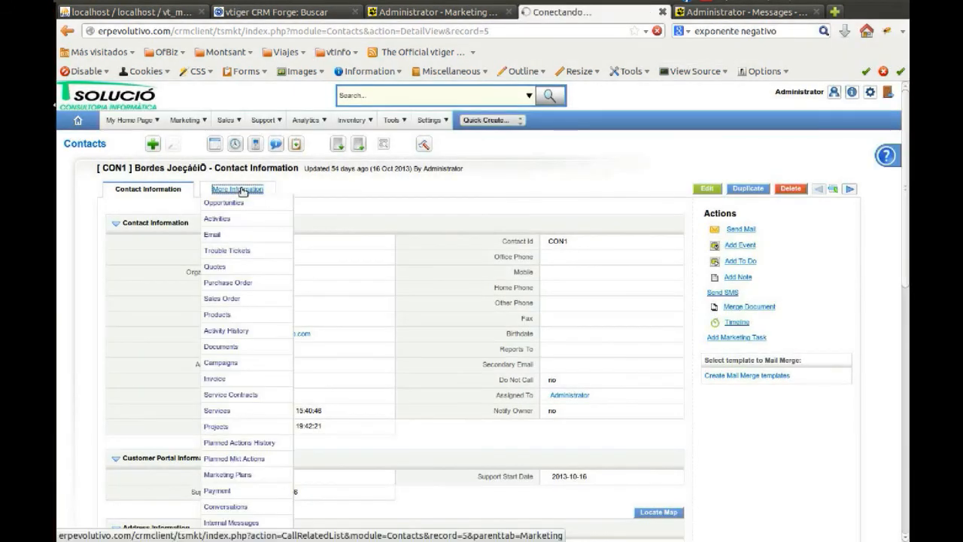
left_click(254, 204)
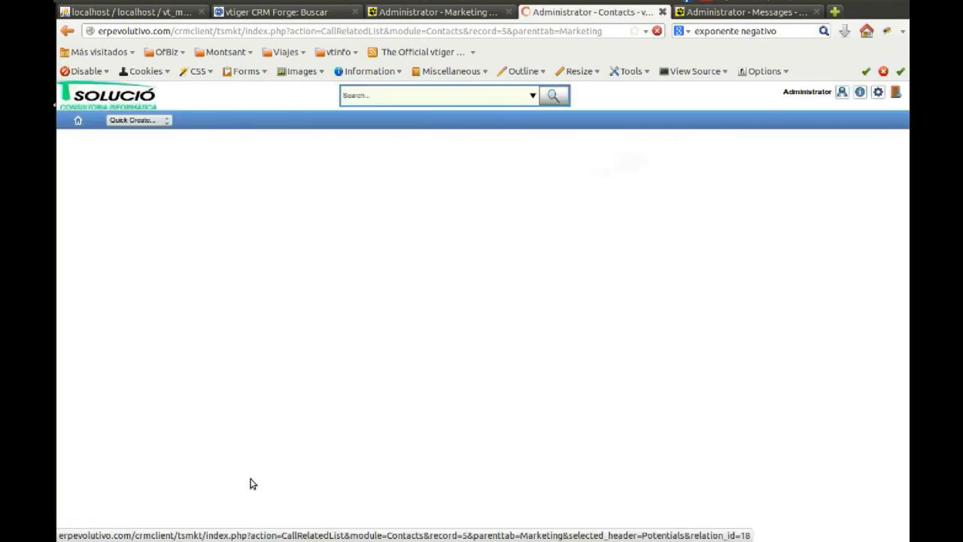
scroll(253, 480, "down", 5)
scroll(255, 480, "down", 3)
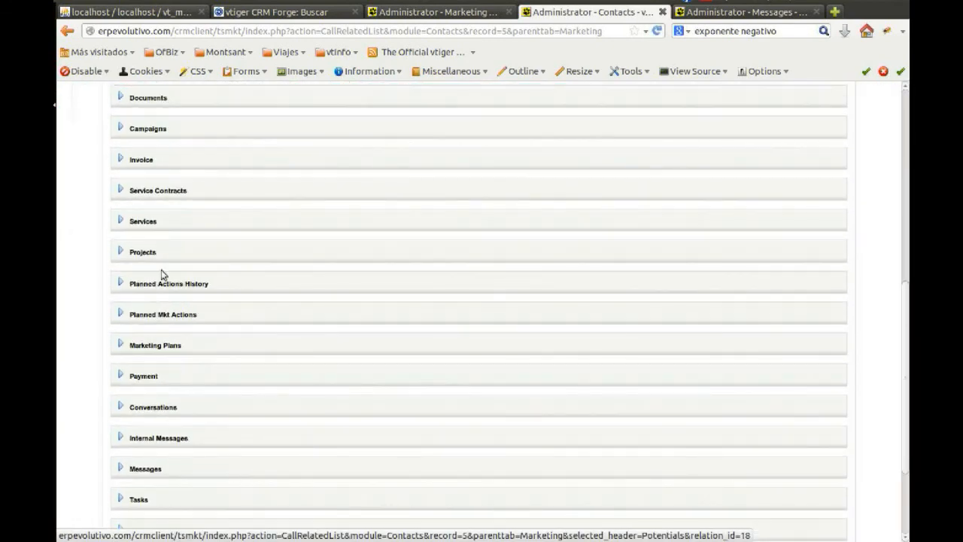
Expand the contact's Planned Actions History and Planned Mkt Actions, and check the scheduled date, offset days and status of Training email inclusion
left_click(120, 281)
left_click(120, 348)
scroll(100, 363, "down", 2)
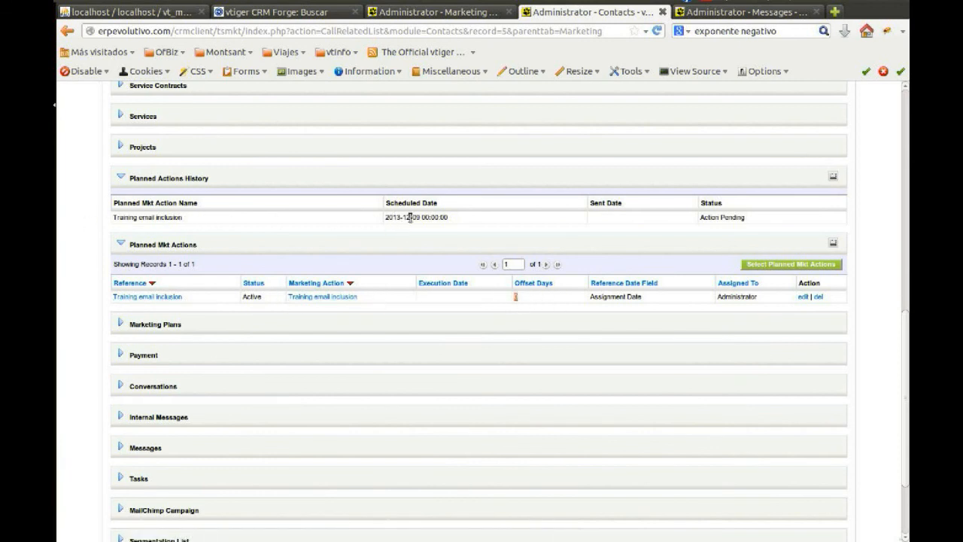
left_click_drag(703, 218, 736, 219)
left_click(100, 242)
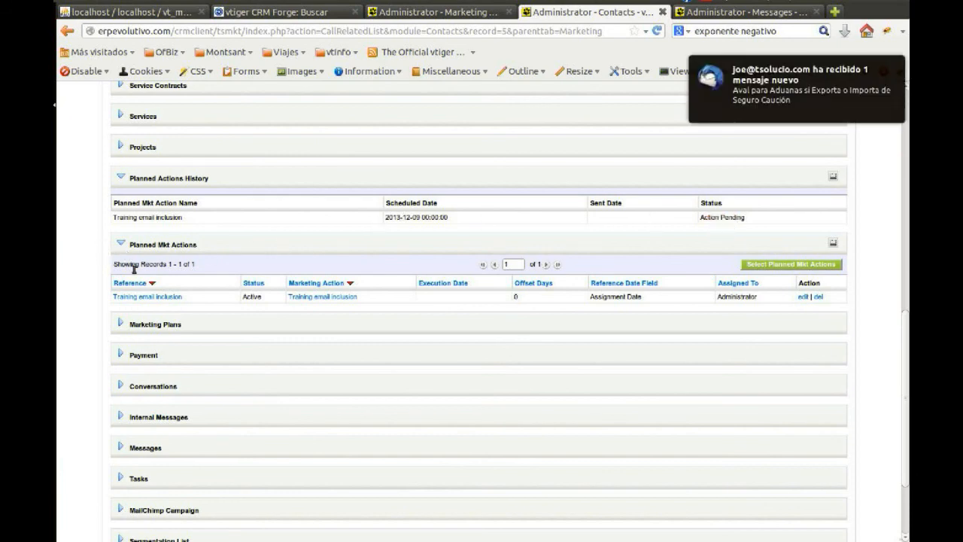
Switch to Thunderbird and fetch new mail
left_click(54, 75)
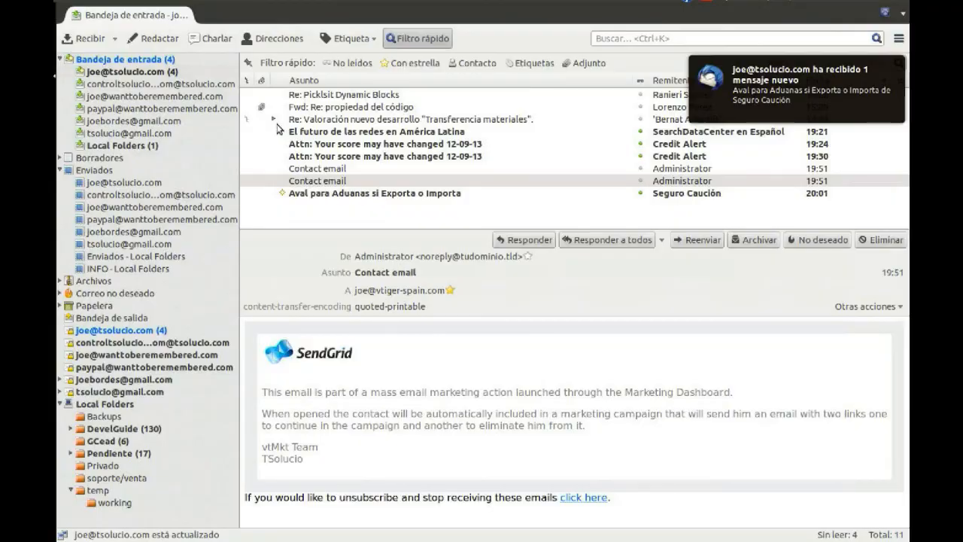
left_click(54, 105)
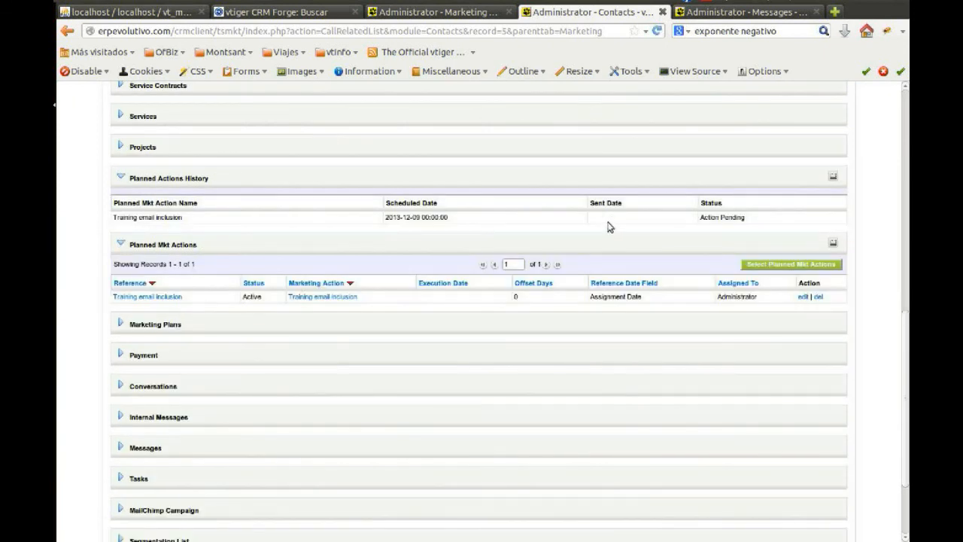
left_click(39, 76)
left_click(115, 39)
left_click(115, 54)
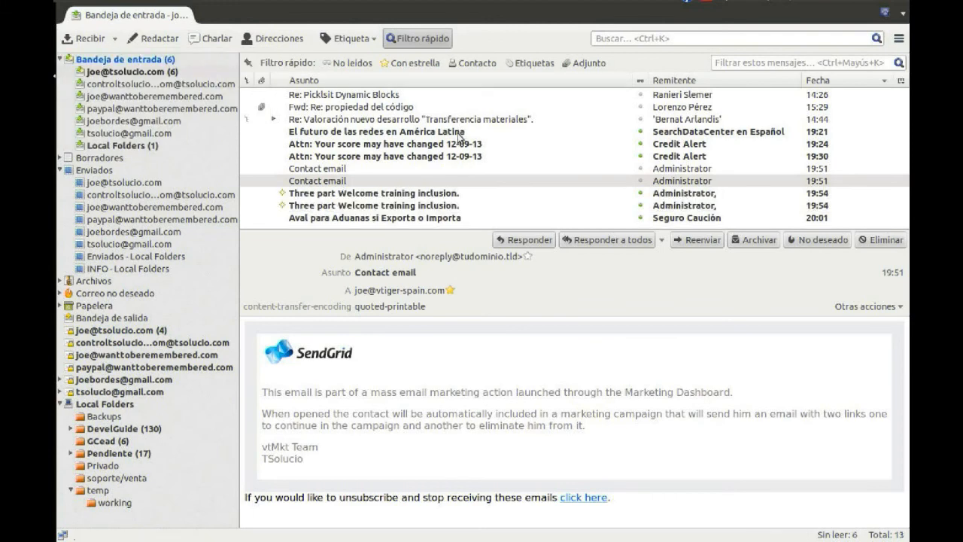
View both Three part Welcome training inclusion emails, ending on the first one
left_click(346, 194)
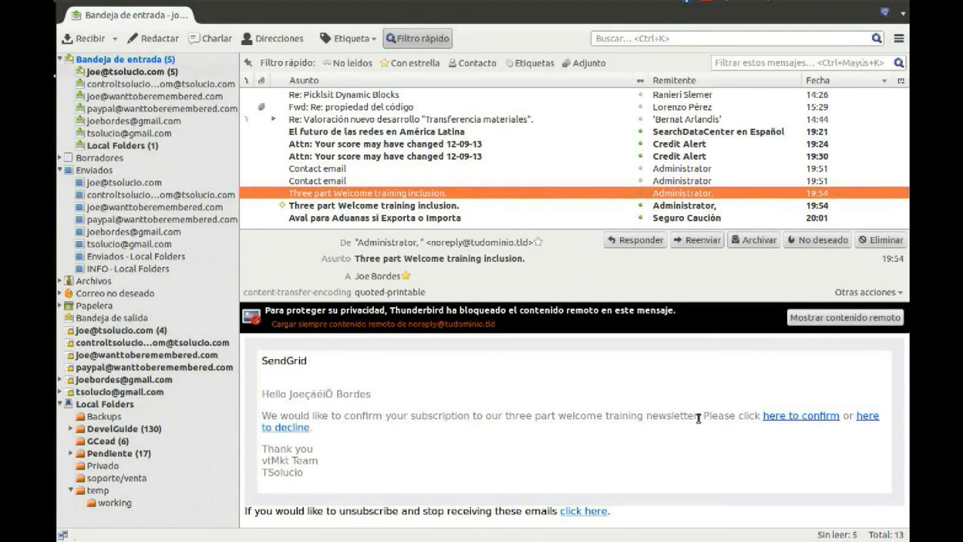
left_click(334, 205)
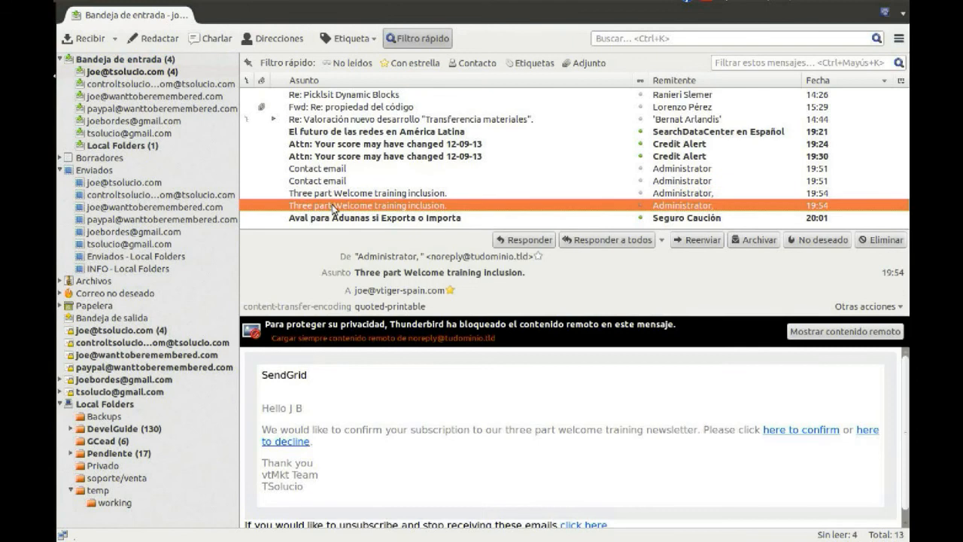
left_click(335, 194)
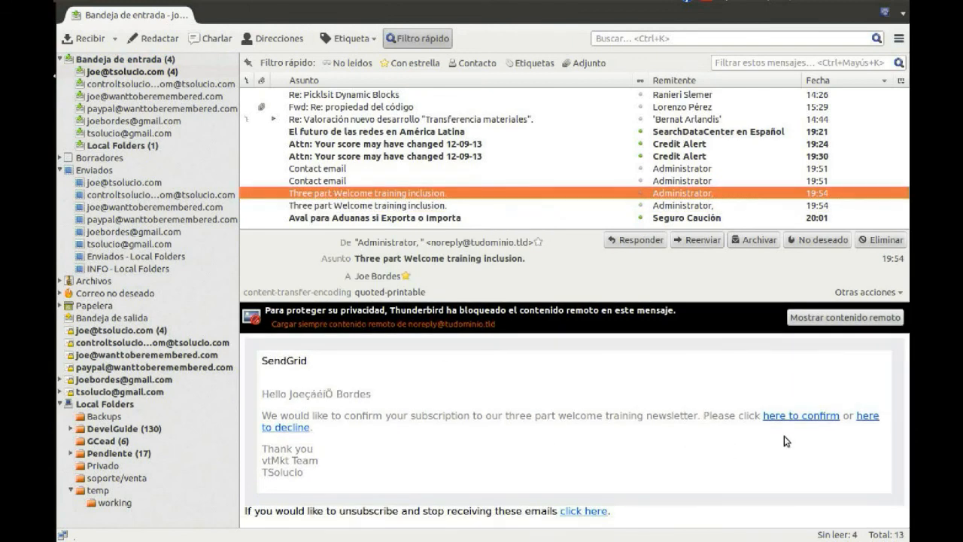
Return to the browser, open the Messages module in place of the Marketing Dashboard, and reload the contact's related records
left_click(41, 104)
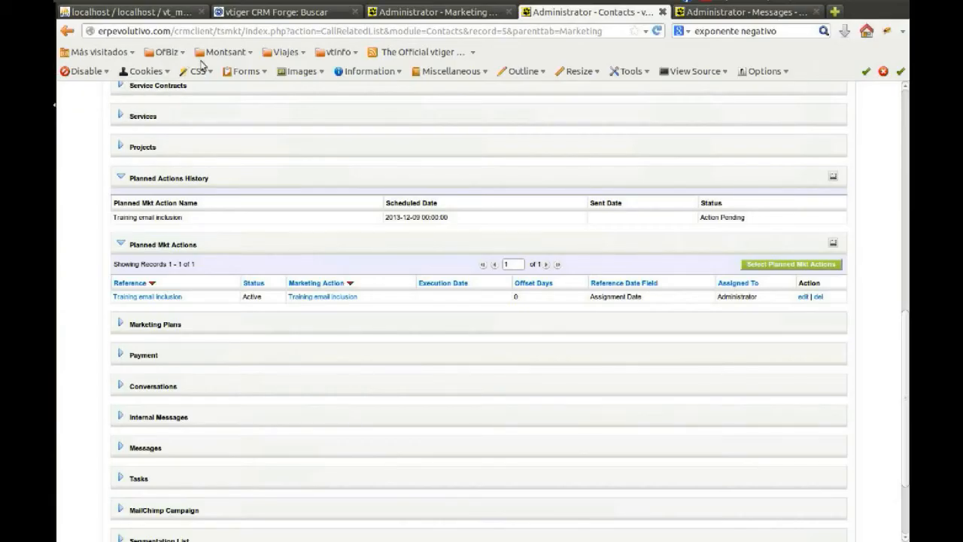
scroll(613, 173, "up", 2)
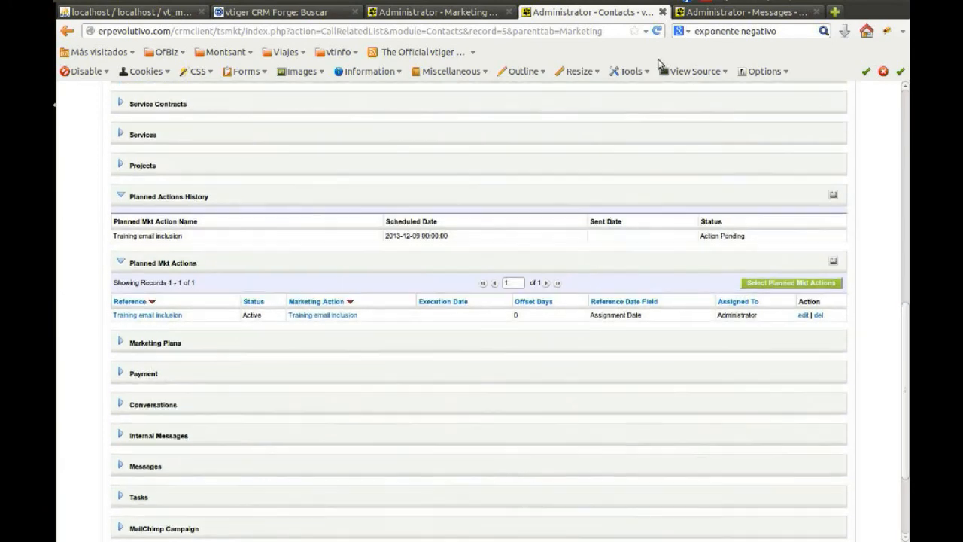
left_click(456, 15)
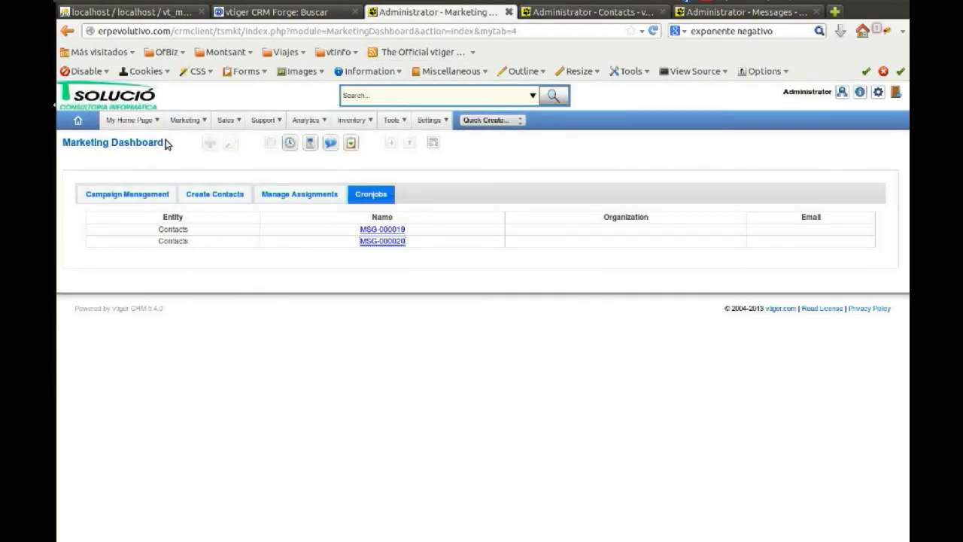
mouse_move(184, 122)
left_click(202, 298)
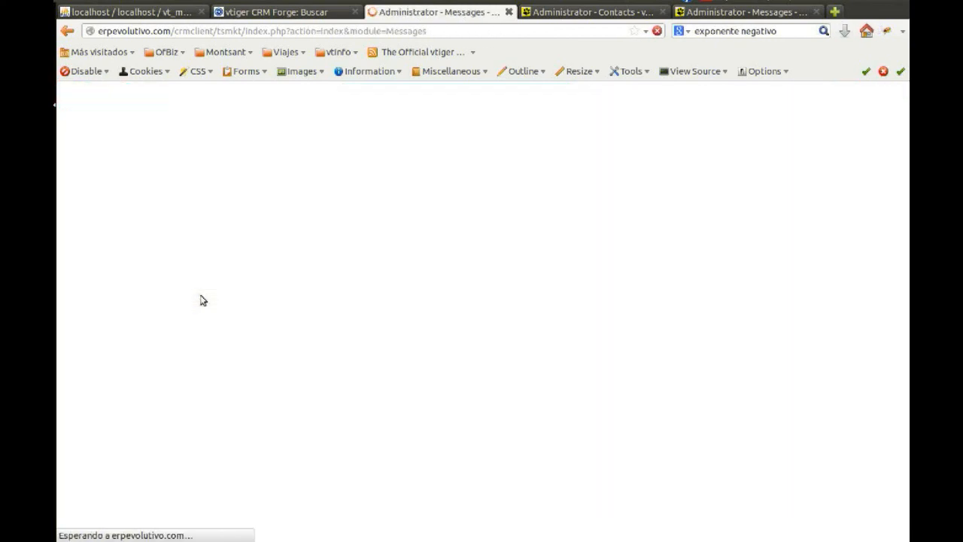
left_click(601, 15)
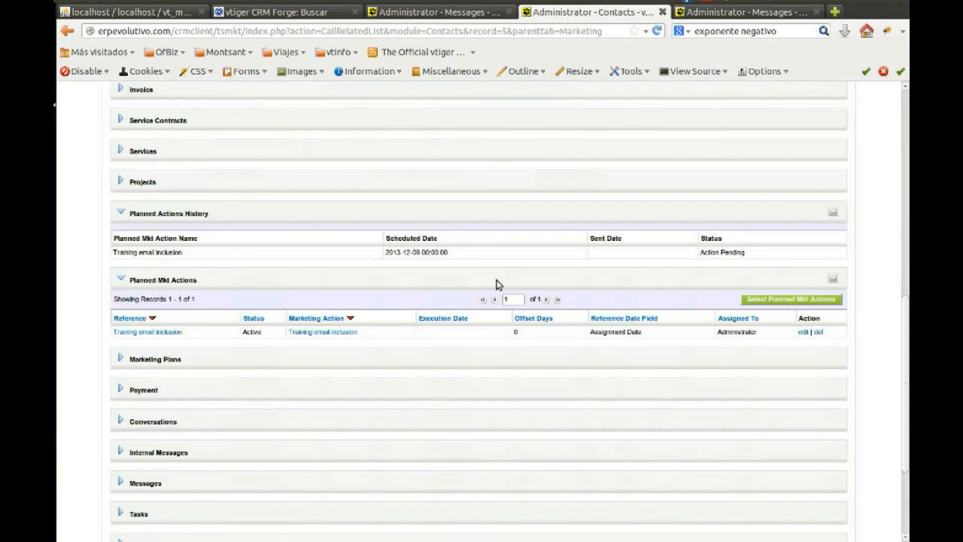
key("F5")
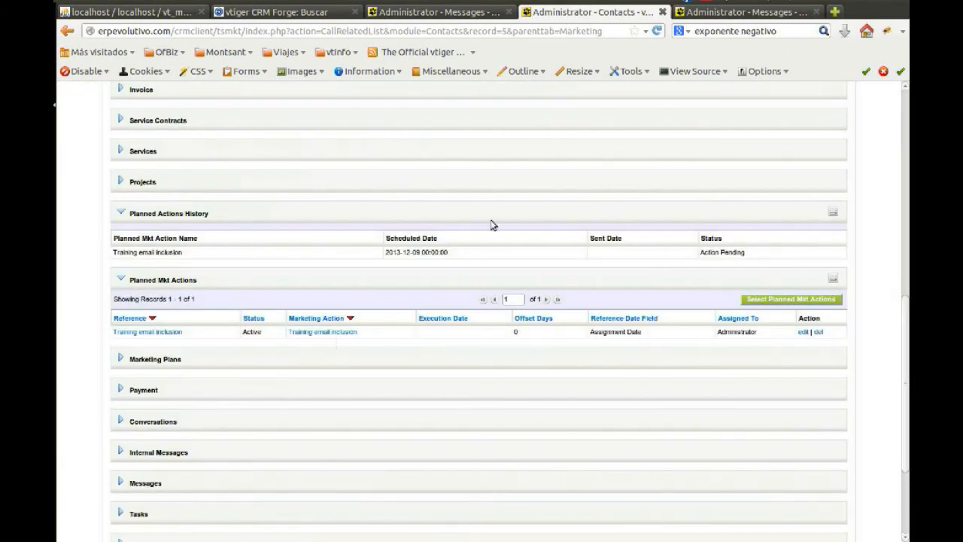
Go back to the Messages list and show its second page of records
left_click(711, 12)
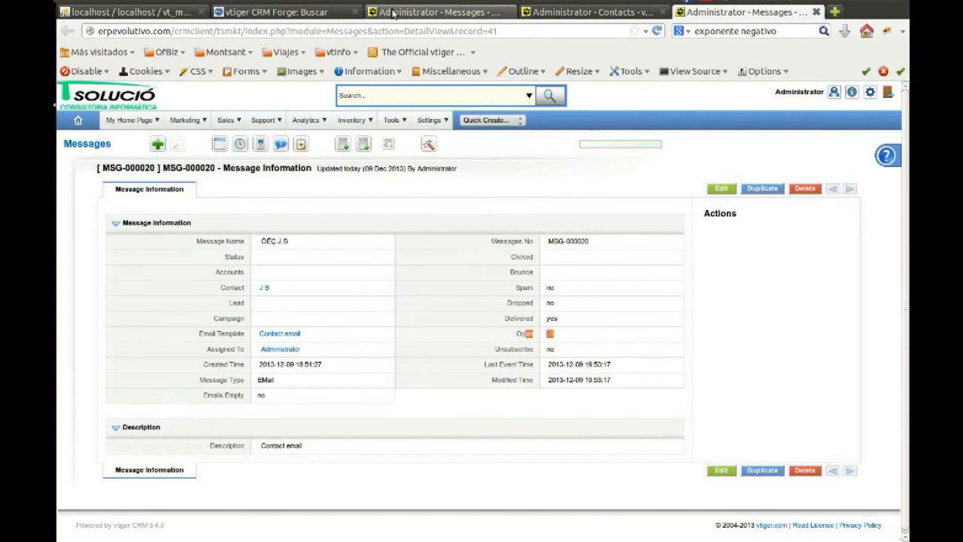
left_click(393, 13)
scroll(188, 354, "down", 4)
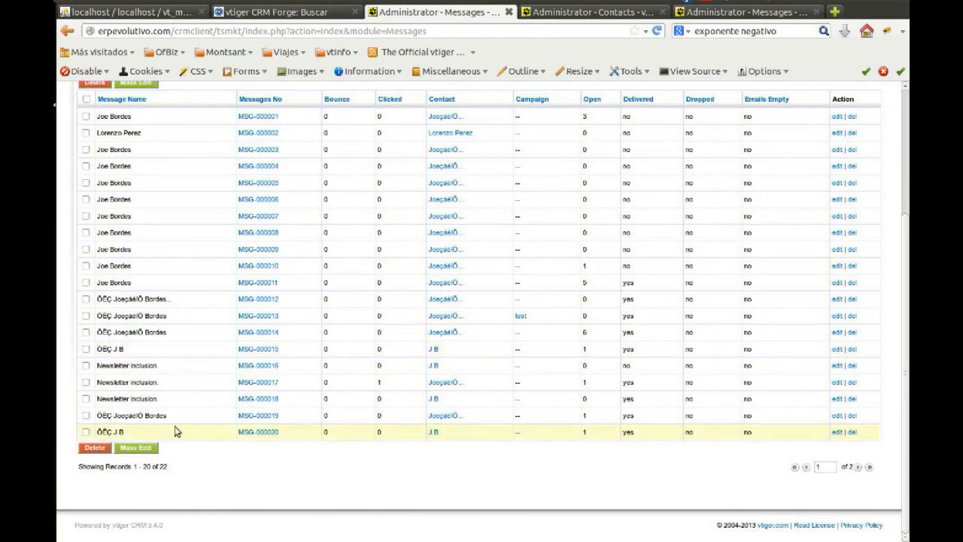
left_click(858, 467)
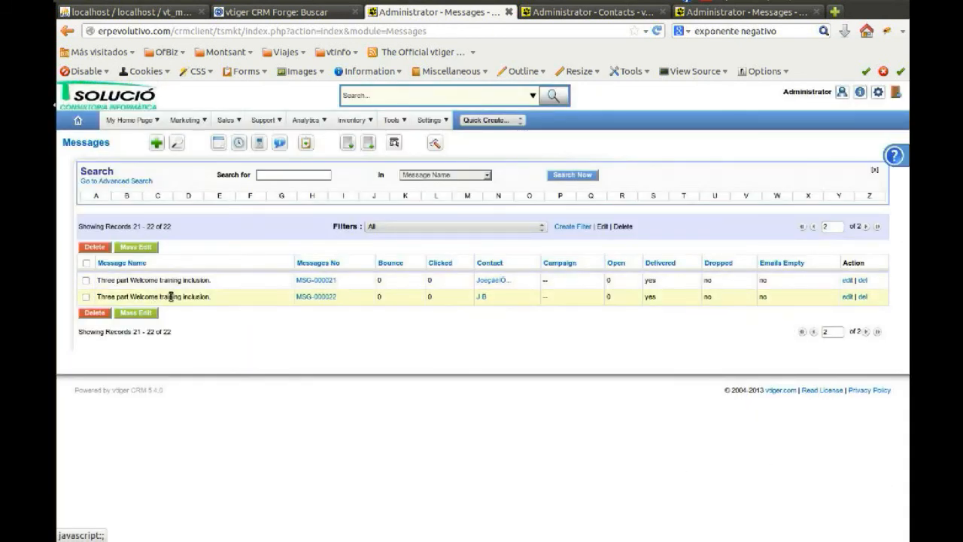
Open messages MSG-000021 and MSG-000022 in separate browser tabs, and close the tab holding MSG-000020
left_click(330, 282)
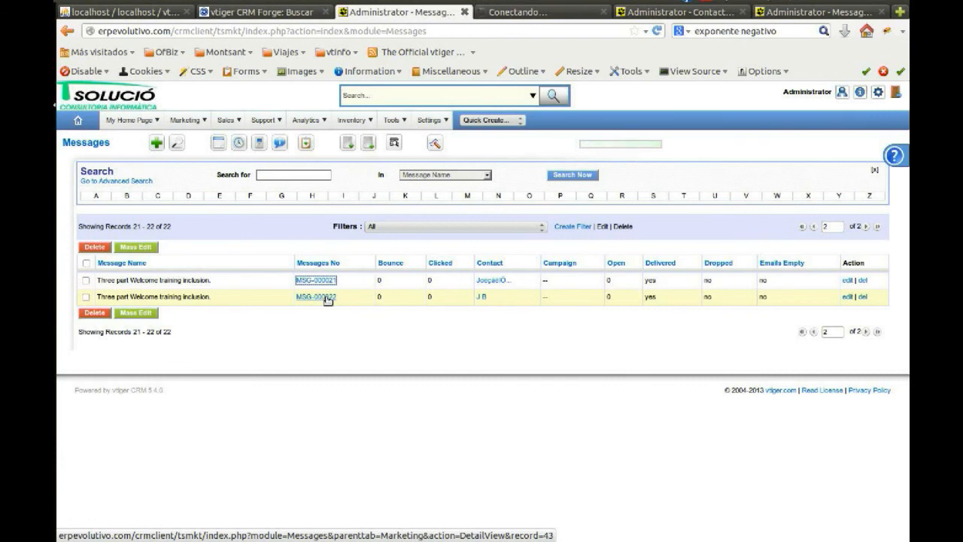
middle_click(327, 300)
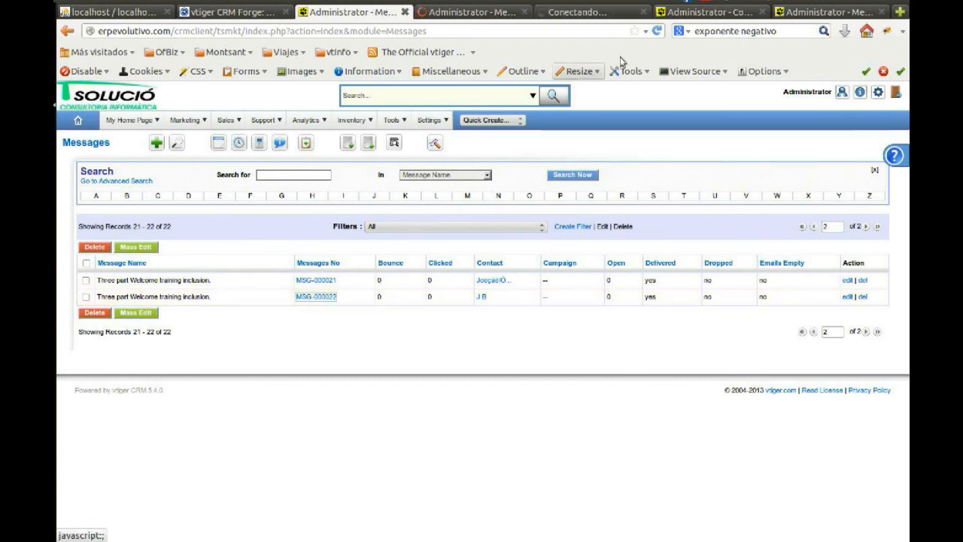
left_click(462, 14)
middle_click(832, 5)
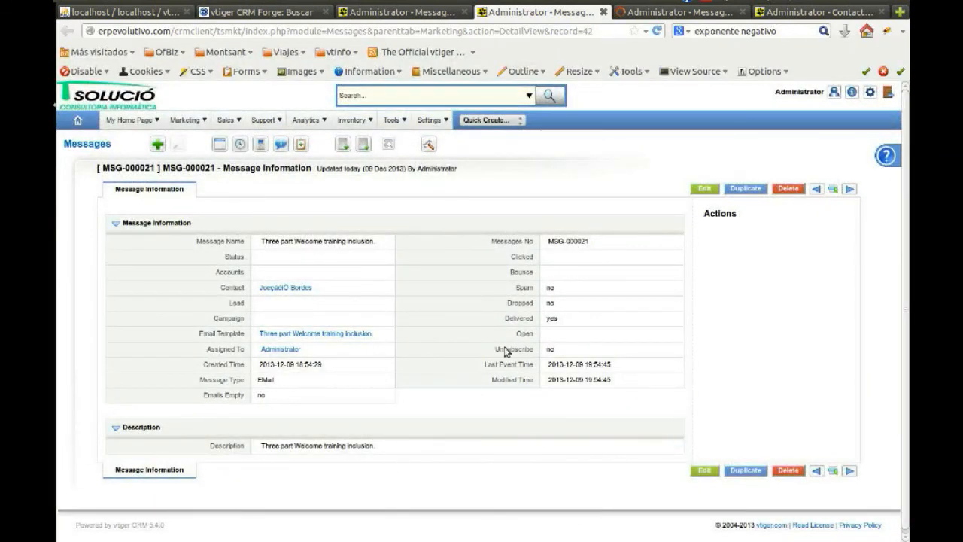
Check the Delivered field of message MSG-000021 and glance at message MSG-000022
double_click(518, 318)
left_click(674, 15)
left_click(559, 15)
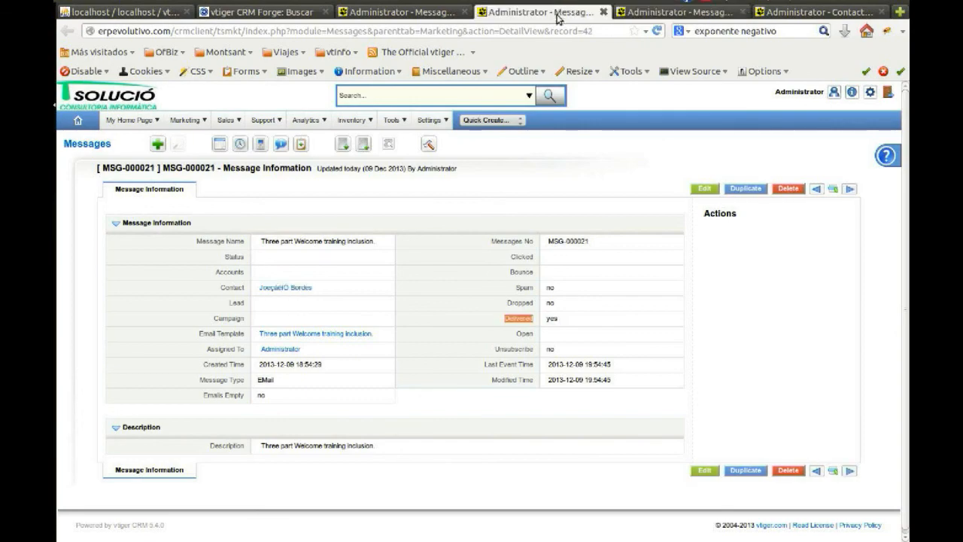
Switch to Thunderbird, show the first Three part Welcome training inclusion email's remote content, and follow its link to confirm the subscription
left_click(39, 76)
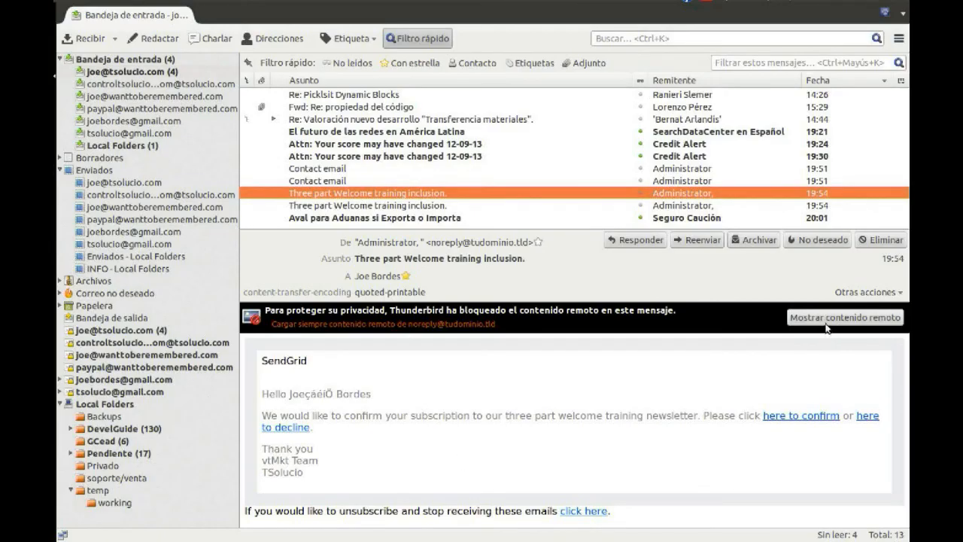
left_click(826, 322)
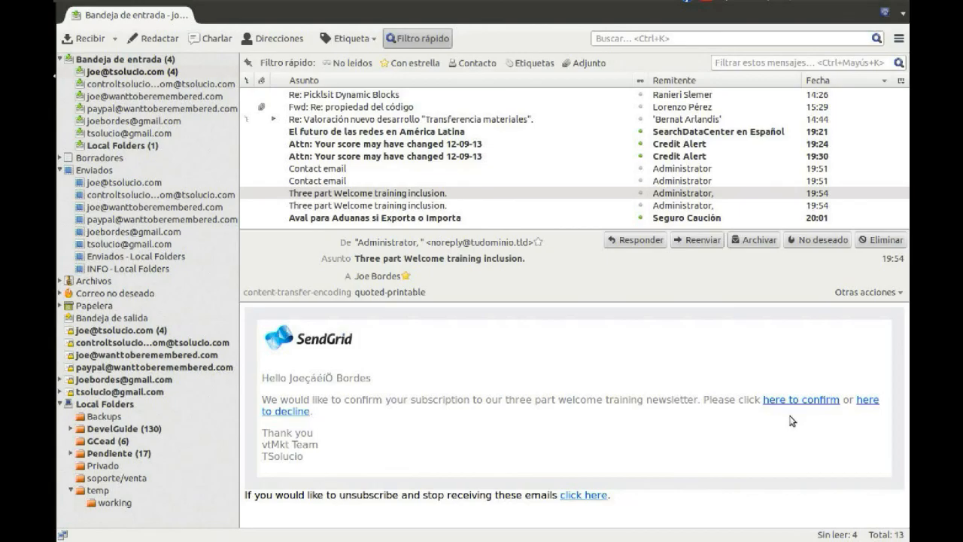
left_click(791, 401)
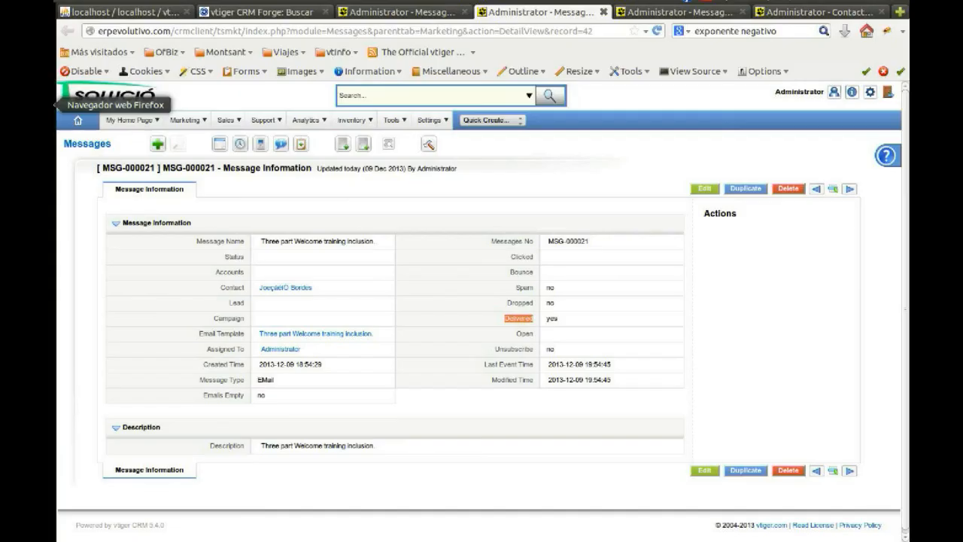
Return to the browser, reload message MSG-000021, and check its Open field and the link recorded in its Description
left_click(445, 402)
key("F5")
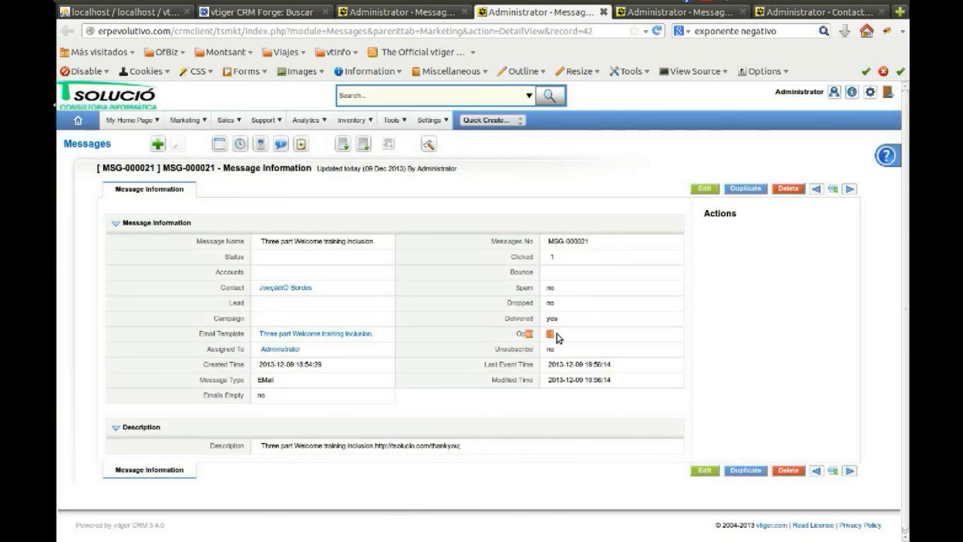
left_click_drag(375, 445, 432, 447)
left_click(482, 449)
Open the MSG-000021 contact's related records and check the three Welcome training emails under Planned Actions History and Planned Mkt Actions
left_click(294, 292)
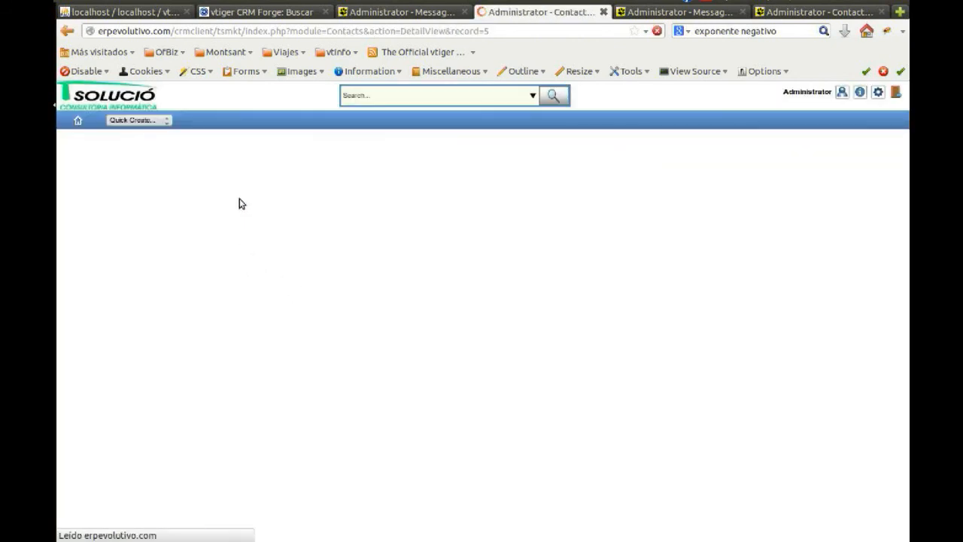
left_click(239, 189)
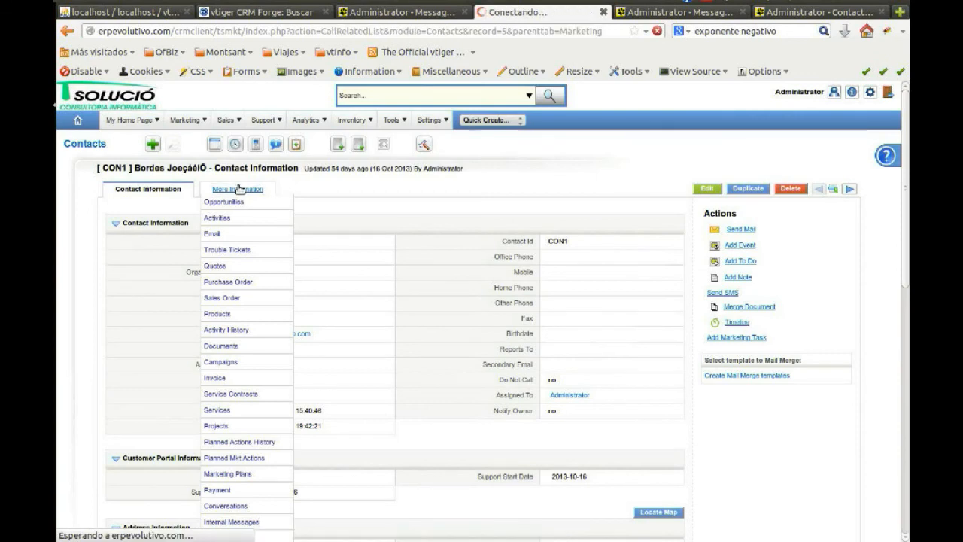
scroll(276, 386, "down", 10)
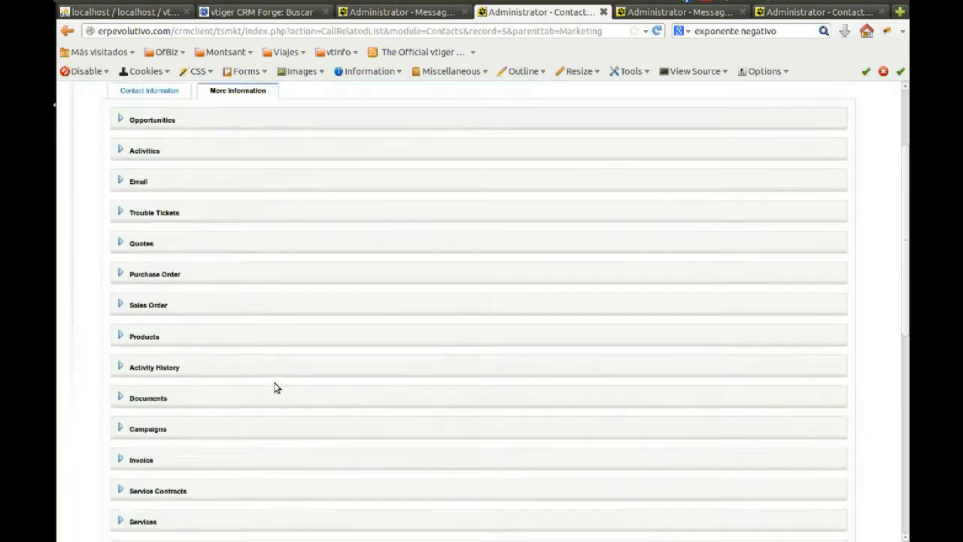
scroll(268, 474, "down", 2)
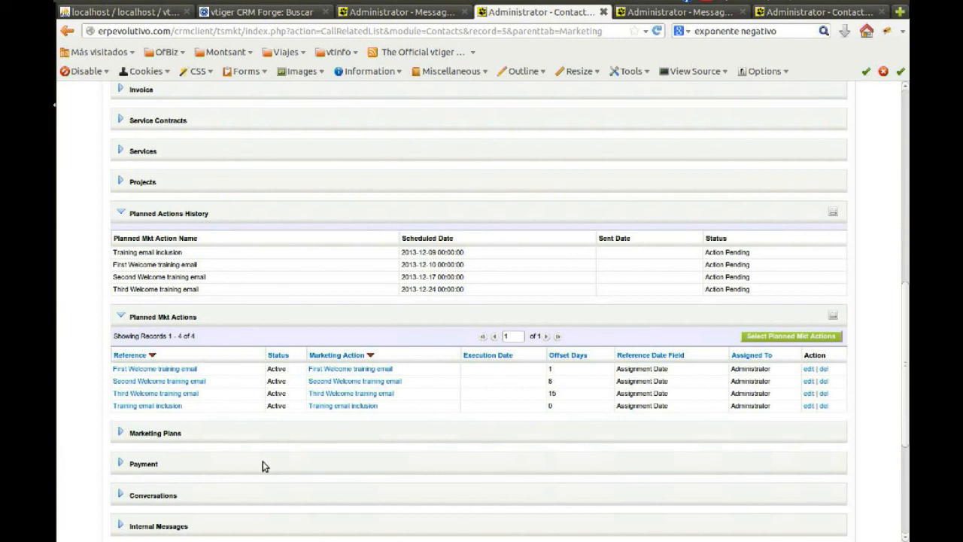
left_click_drag(114, 263, 174, 290)
left_click(555, 392)
Switch to Thunderbird, show the second Three part Welcome training inclusion email's remote content, and follow its link to decline the subscription
left_click(671, 10)
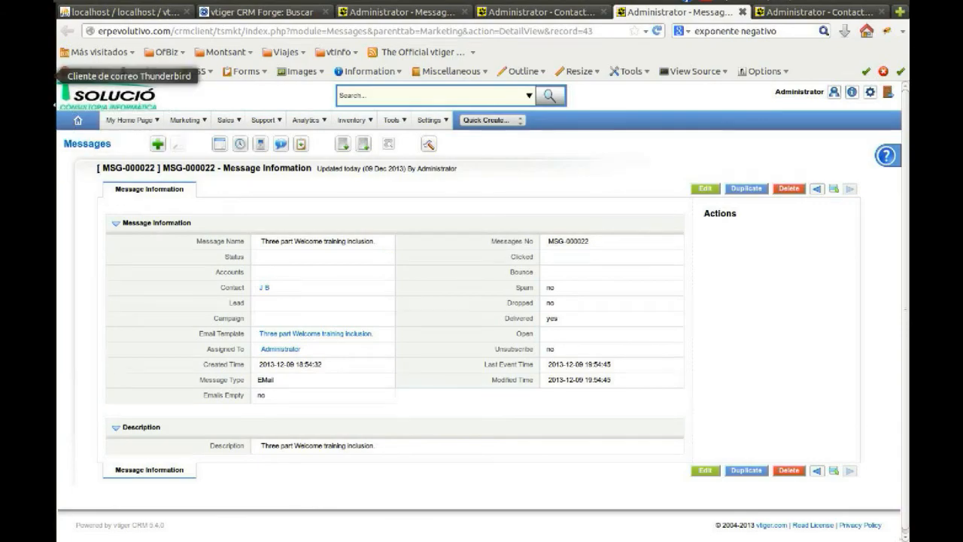
left_click(26, 75)
left_click(832, 330)
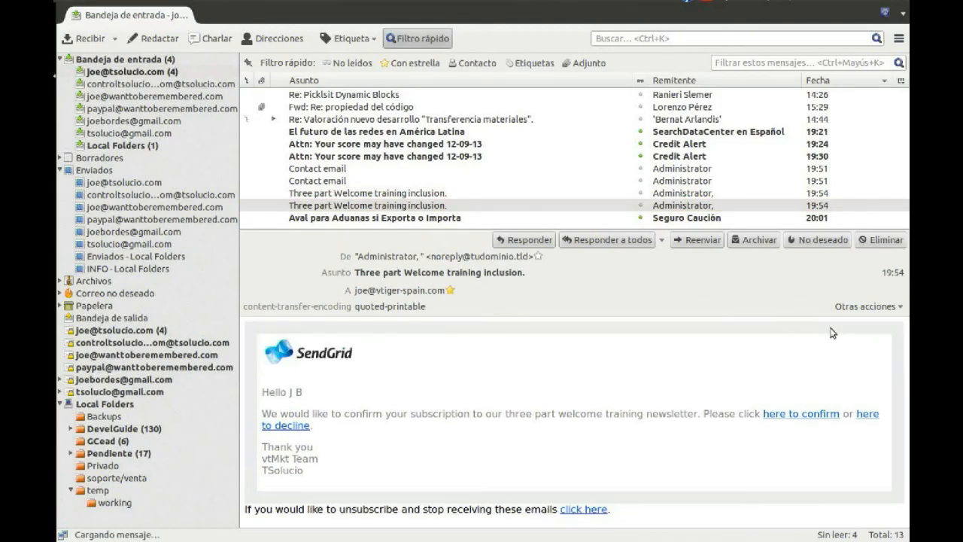
left_click(867, 414)
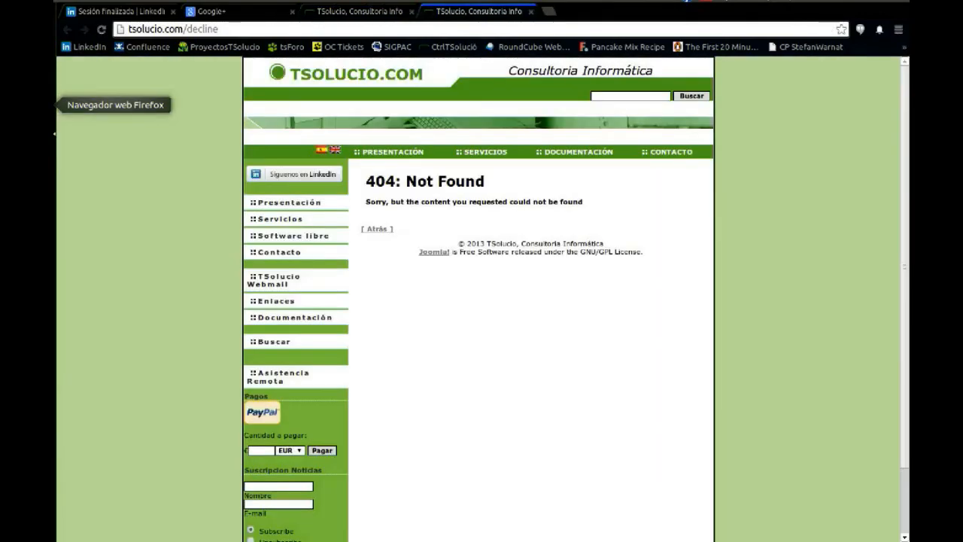
Return to the Firefox browser, reload message MSG-000022, and check its Clicked and Open fields and the link recorded in its Description
left_click(26, 104)
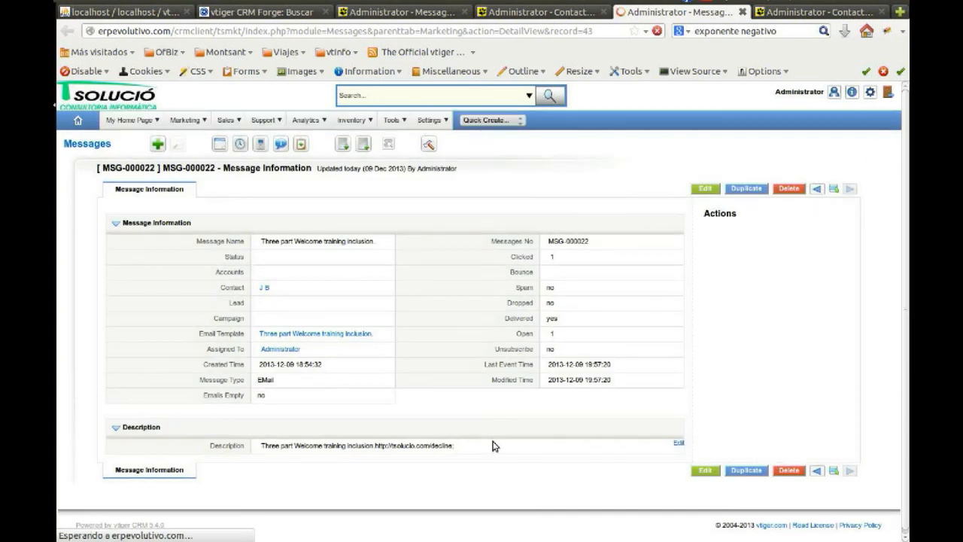
left_click_drag(430, 447, 450, 447)
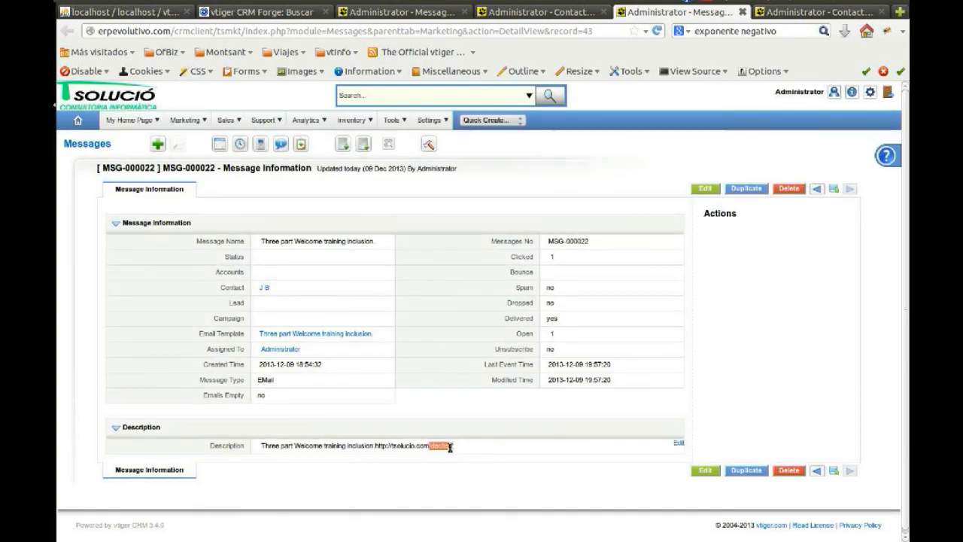
Close the MSG-000022 message and its contact's page, and review the remaining contact's Planned Actions History and Planned Mkt Actions
left_click(742, 12)
left_click(742, 12)
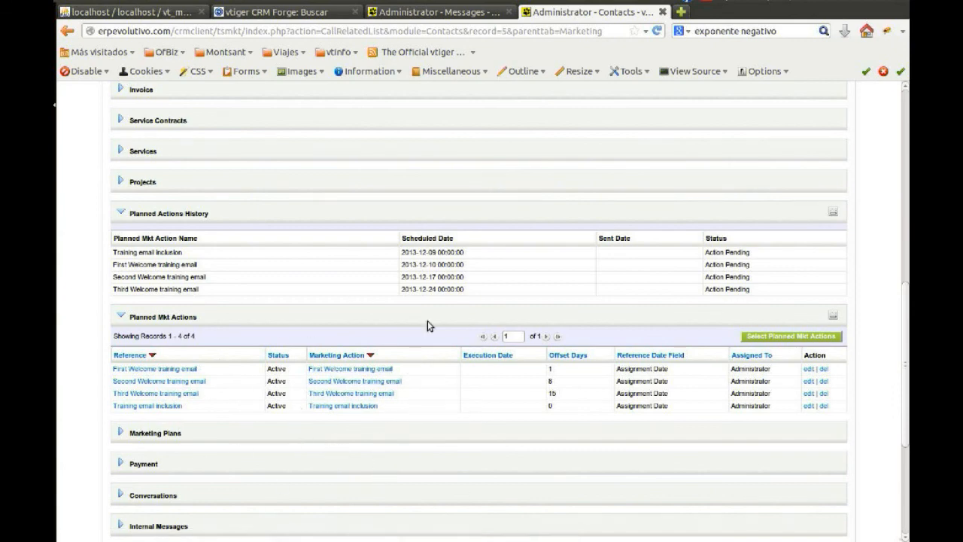
scroll(427, 321, "up", 4)
scroll(428, 309, "down", 4)
scroll(428, 309, "up", 9)
scroll(428, 309, "up", 2)
scroll(428, 309, "down", 12)
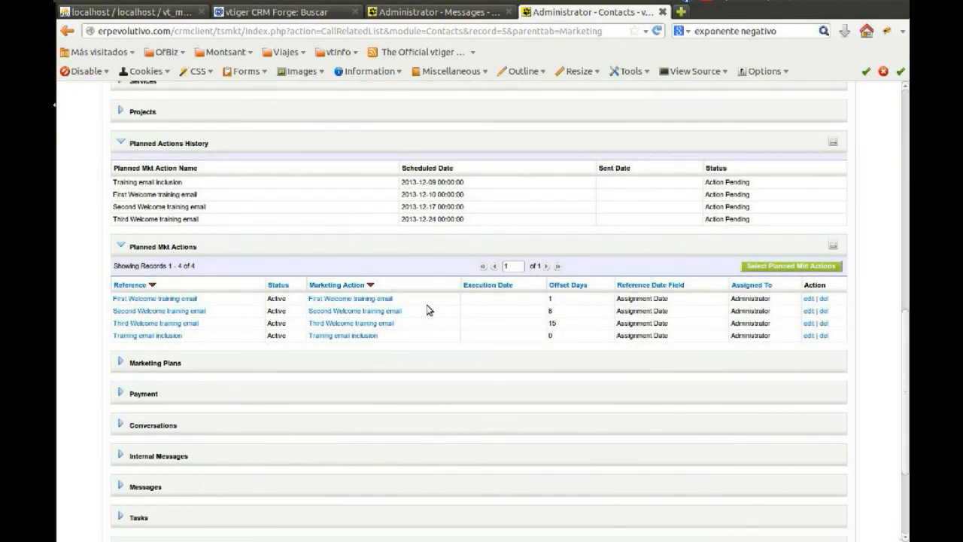